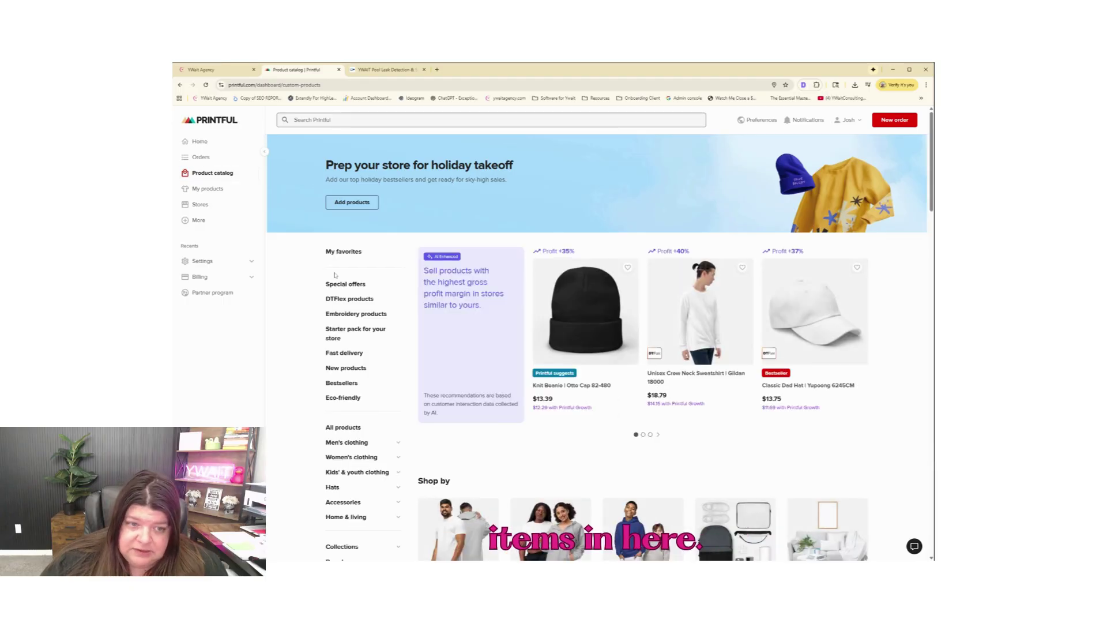
Look through the product catalog's recommendations, shopping categories and new arrivals
scroll(334, 276, down, 2)
scroll(335, 276, down, 1)
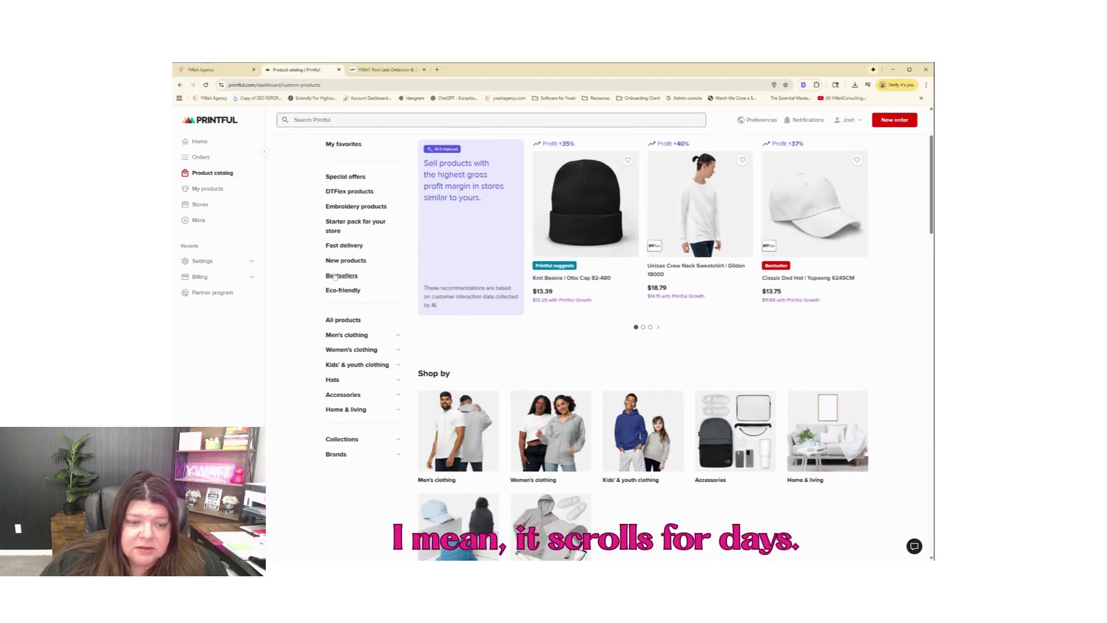
scroll(336, 277, down, 1)
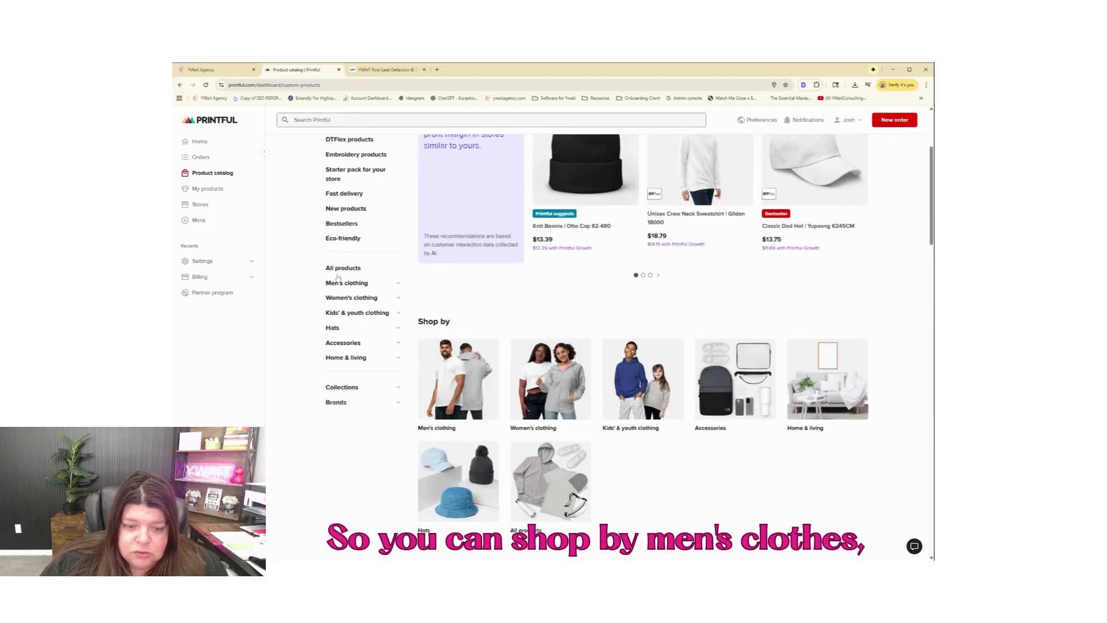
scroll(504, 373, down, 1)
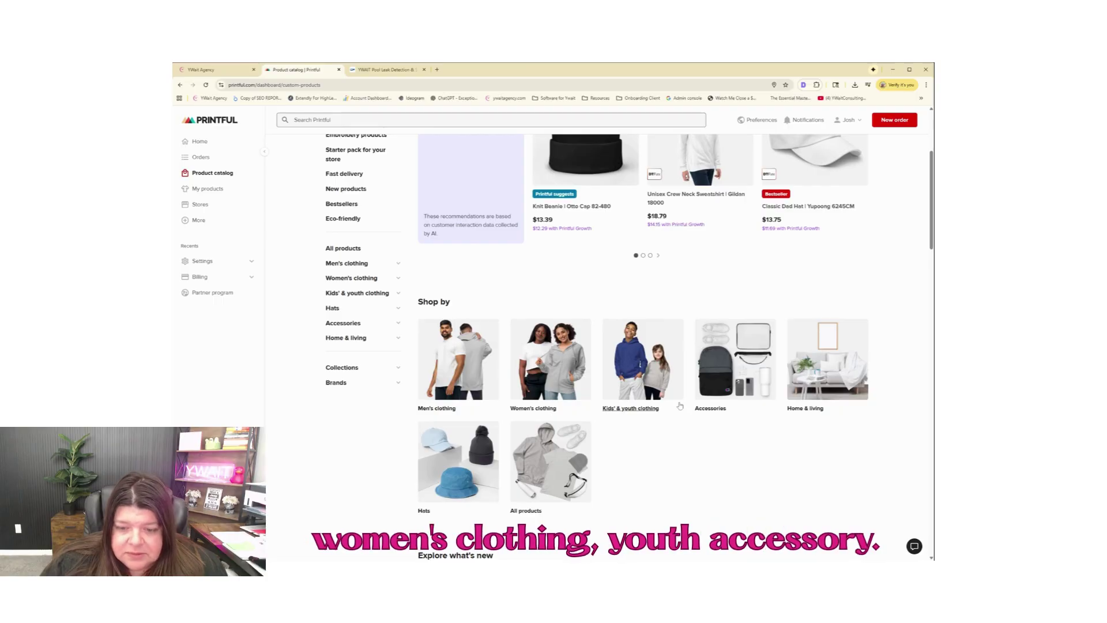
scroll(645, 422, down, 4)
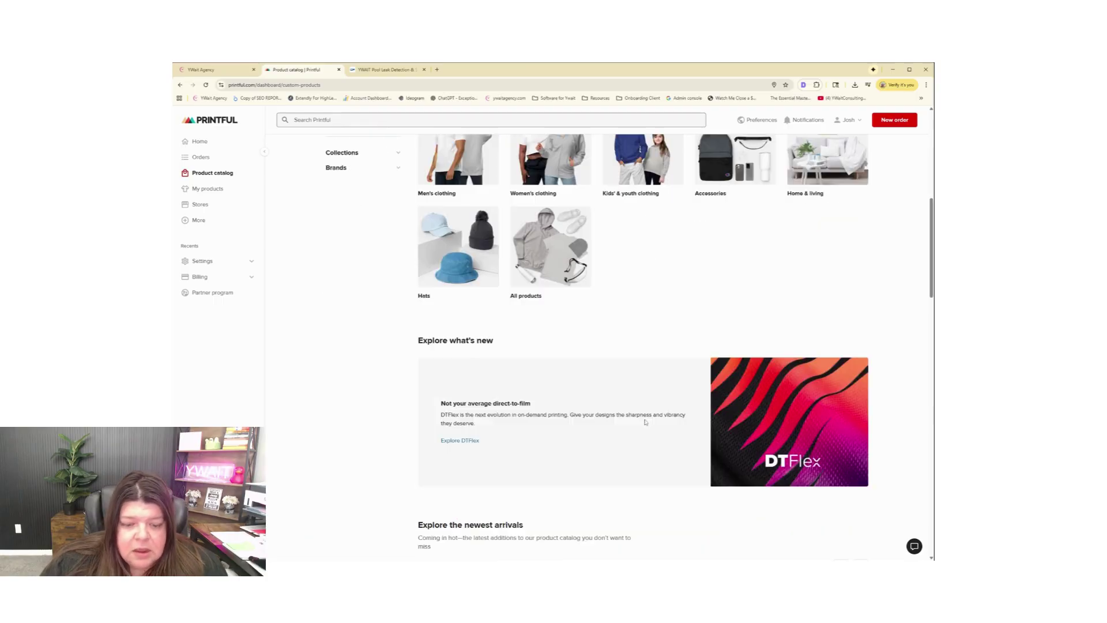
scroll(645, 422, up, 4)
scroll(623, 395, up, 2)
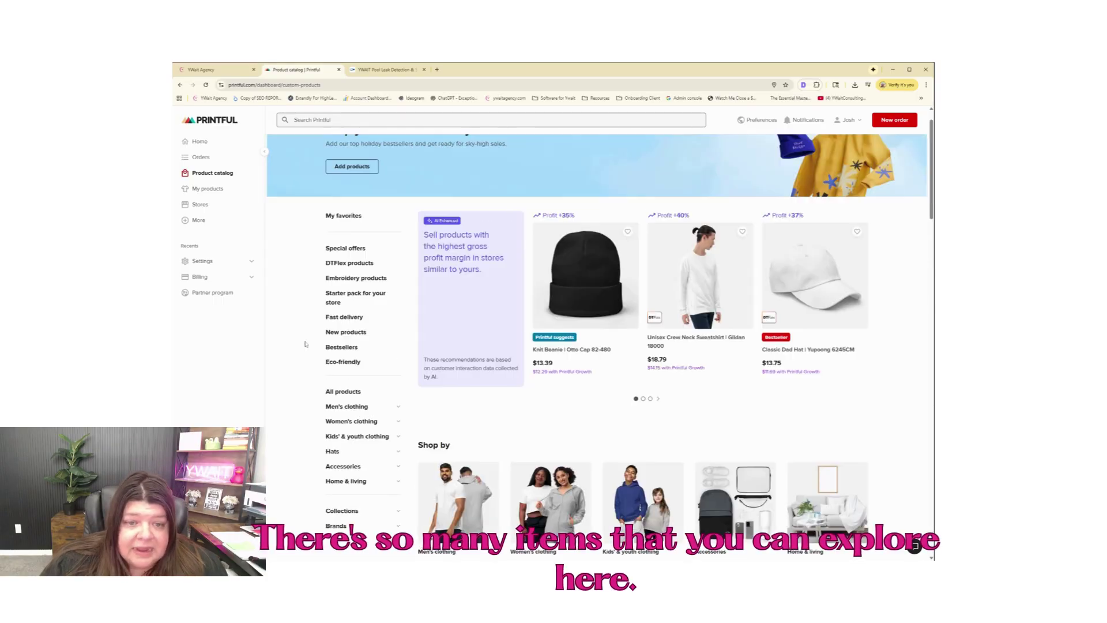
Open the Bestsellers collection and look through its products
click(341, 347)
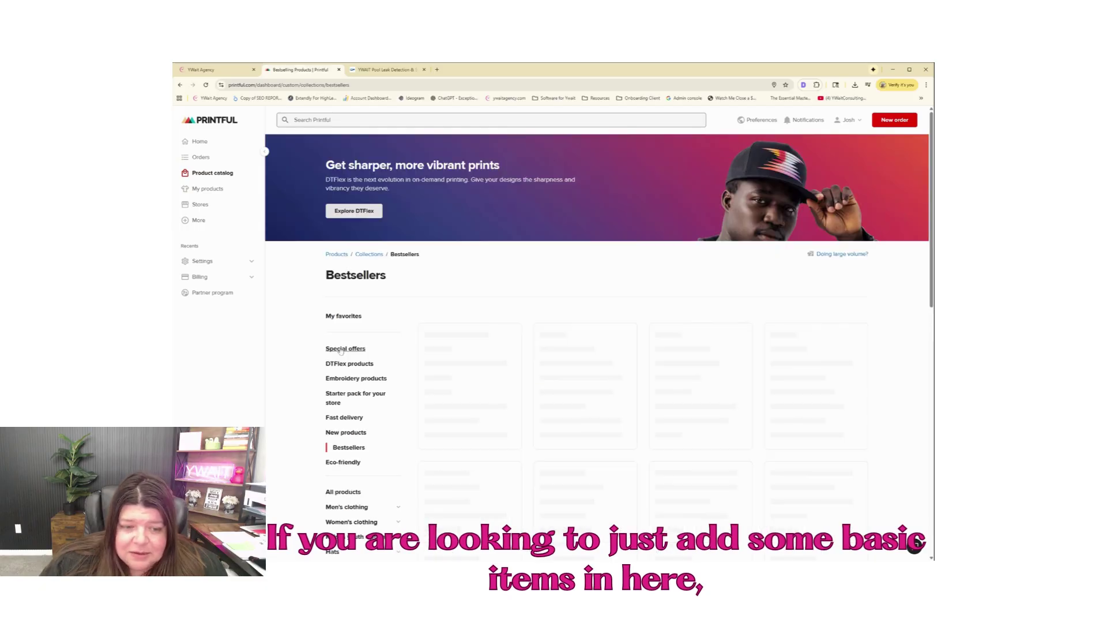
scroll(392, 354, down, 2)
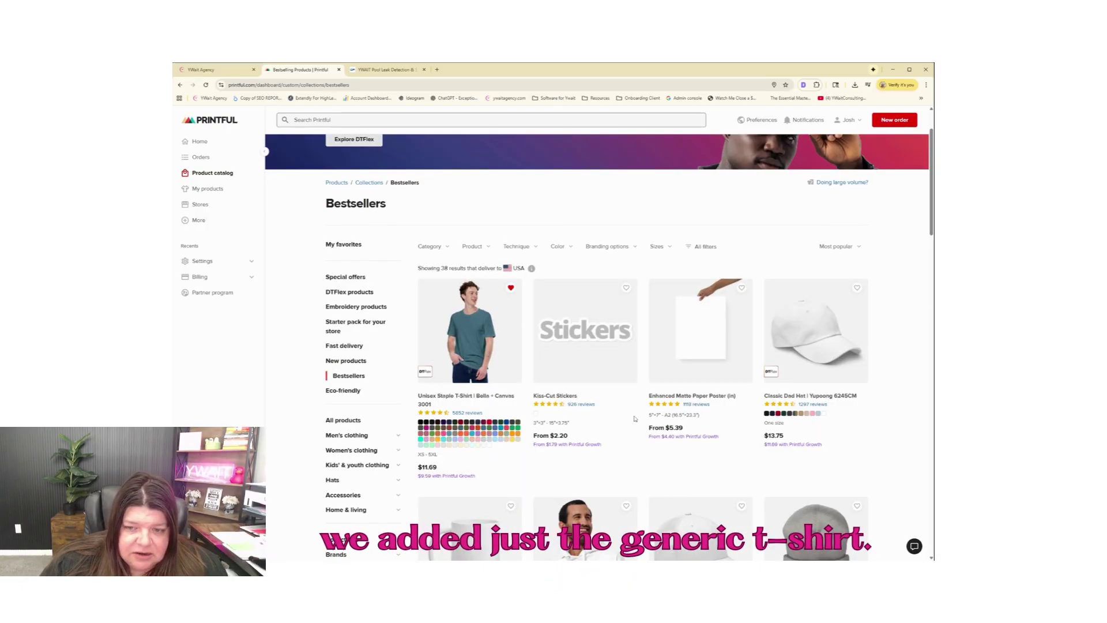
scroll(635, 419, down, 5)
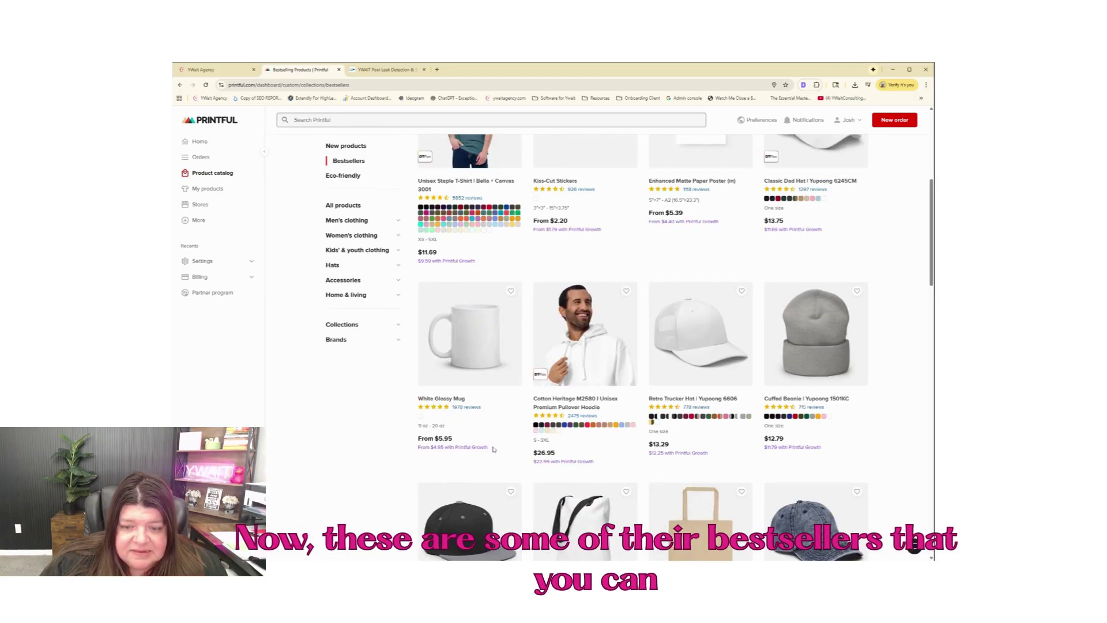
scroll(493, 449, down, 3)
scroll(493, 449, down, 5)
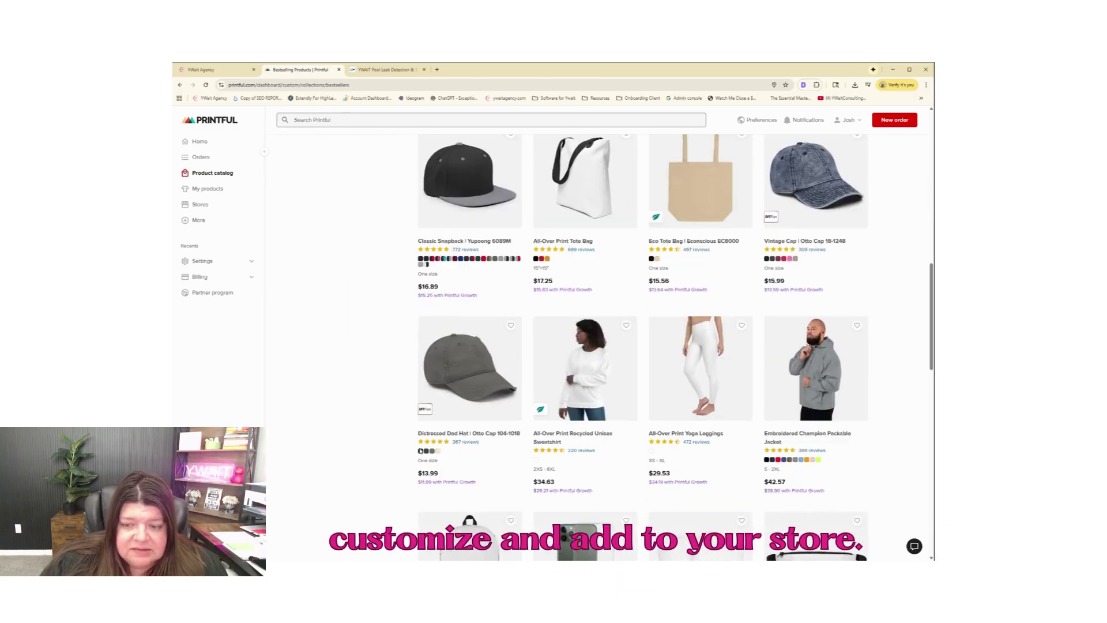
scroll(419, 444, down, 4)
scroll(419, 444, down, 3)
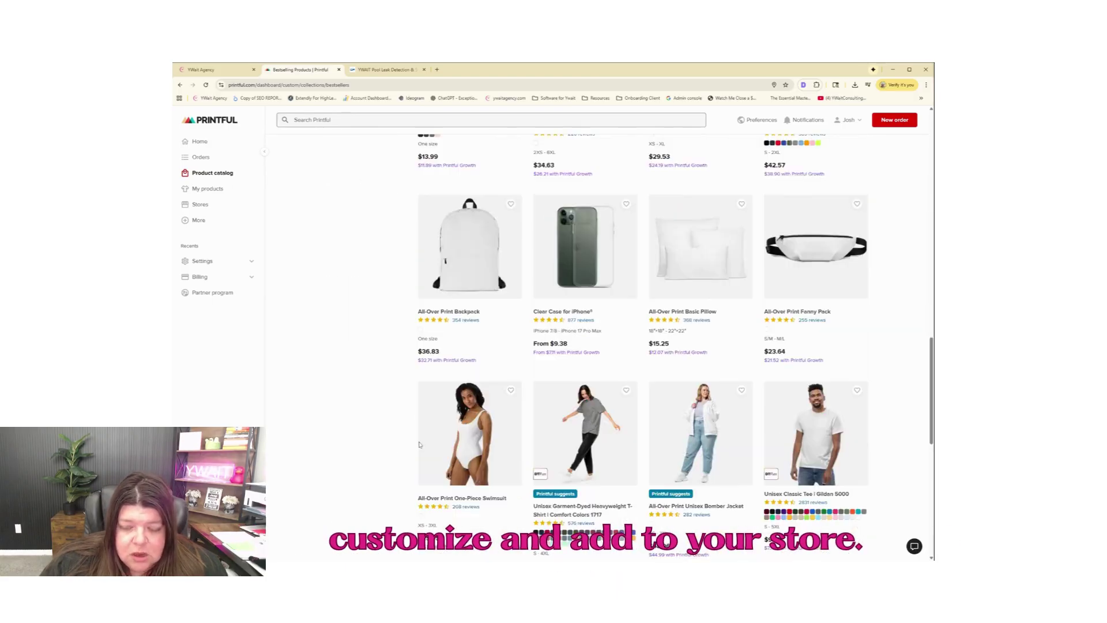
scroll(394, 439, down, 3)
scroll(392, 433, up, 10)
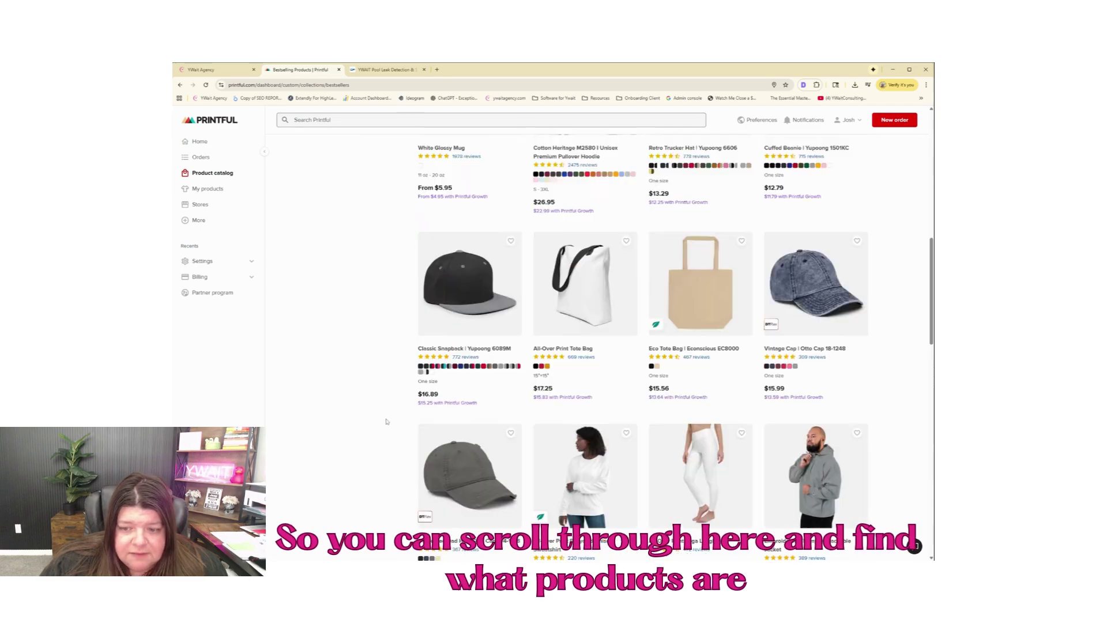
Show all products in the catalog and look through the first page of items
scroll(386, 421, up, 5)
click(359, 350)
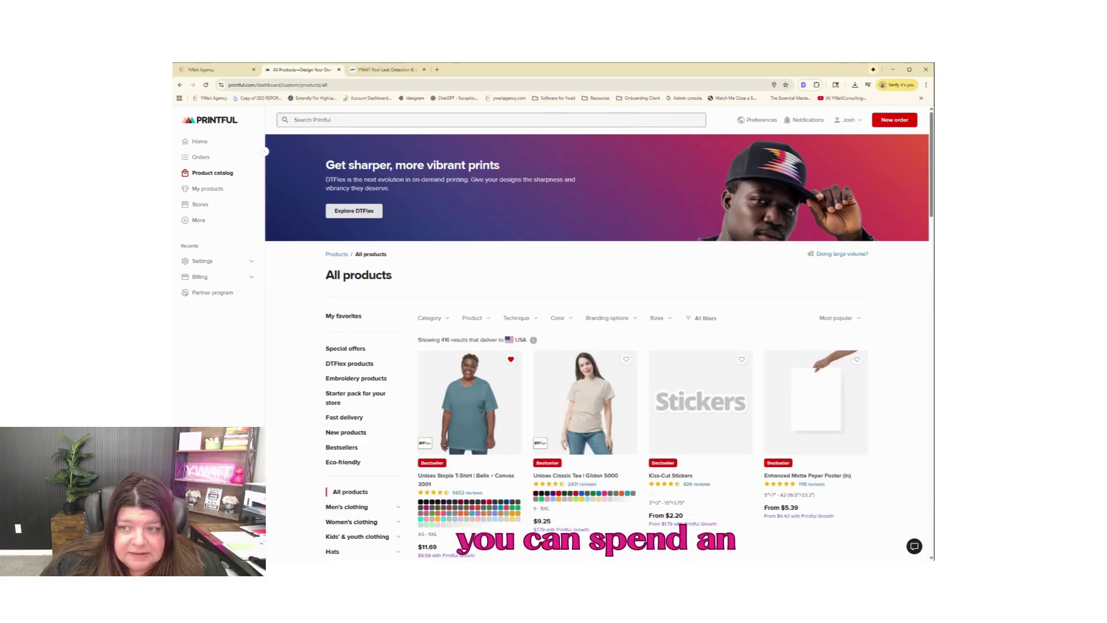
scroll(497, 349, down, 2)
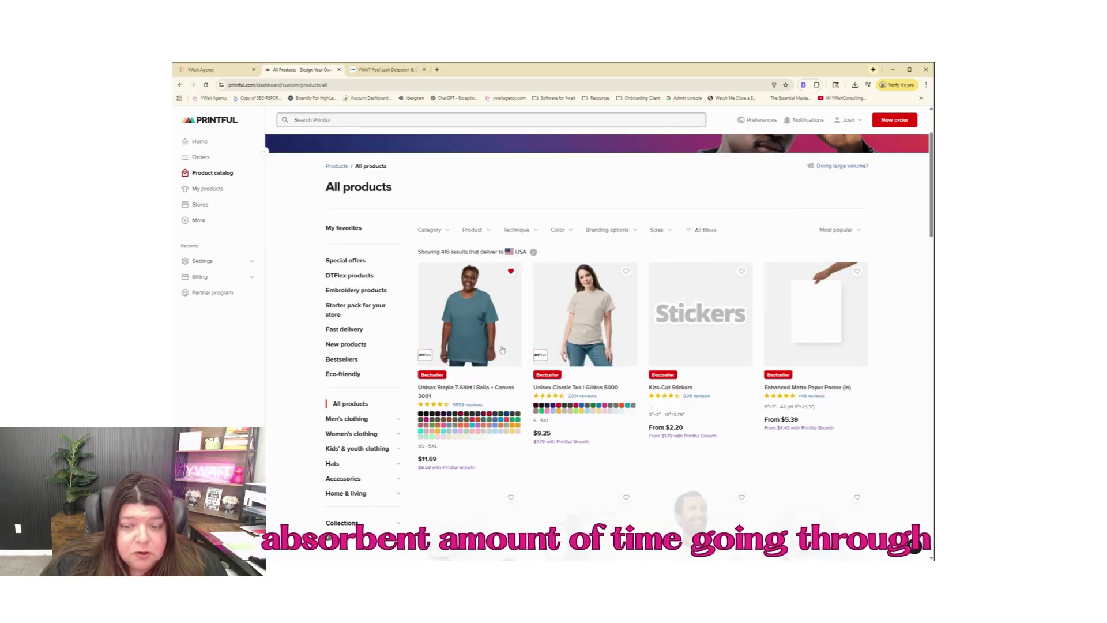
scroll(497, 348, down, 5)
scroll(498, 348, down, 5)
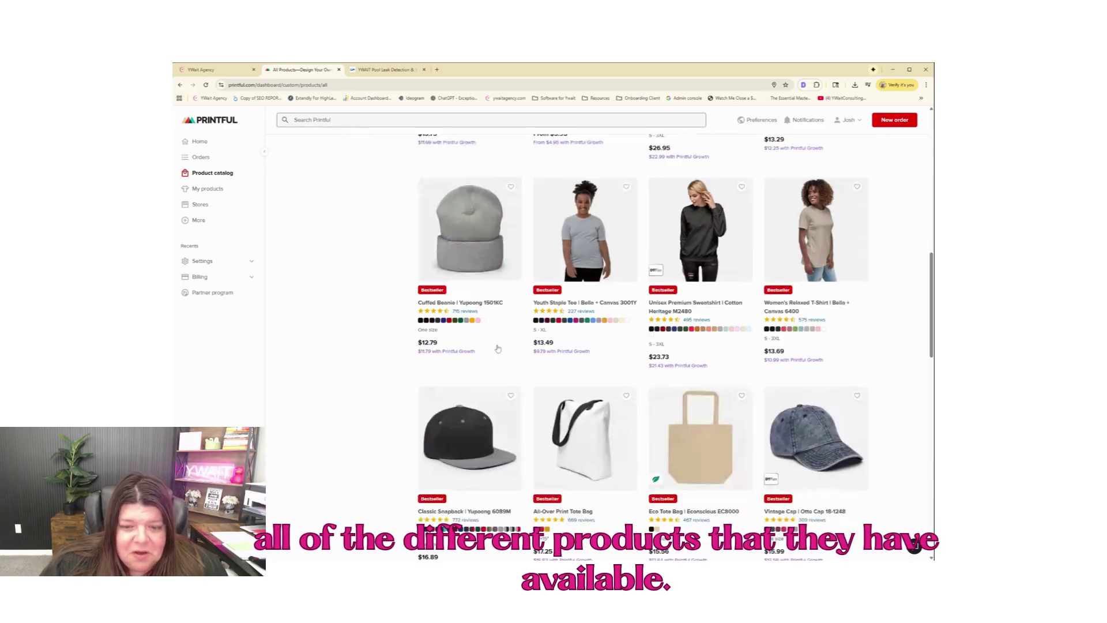
scroll(371, 370, down, 2)
scroll(370, 371, down, 4)
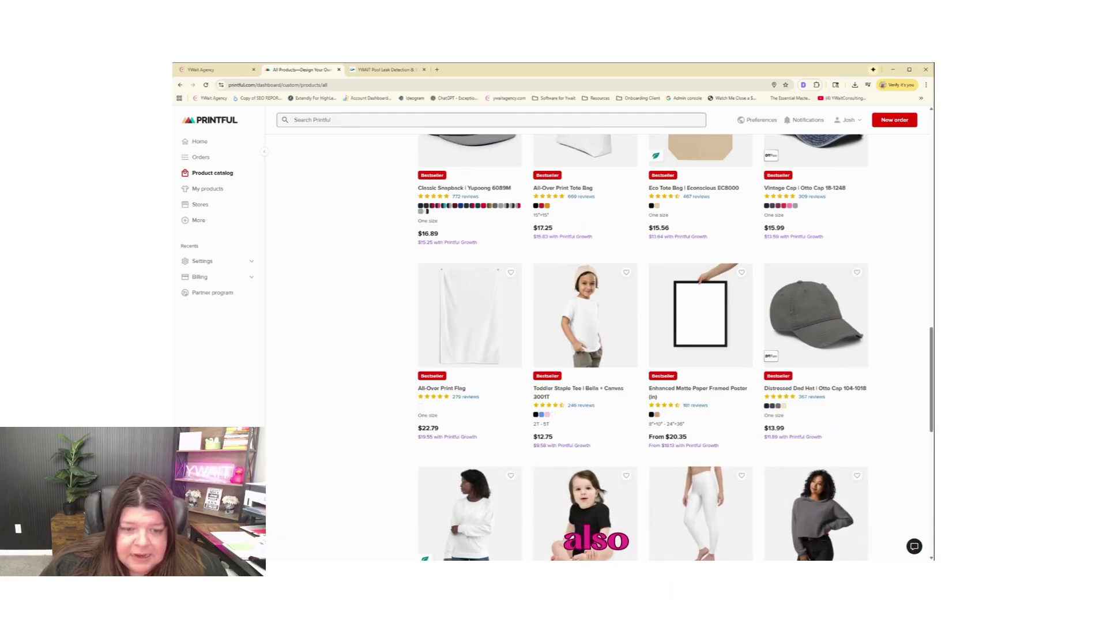
scroll(370, 370, down, 2)
scroll(370, 370, down, 6)
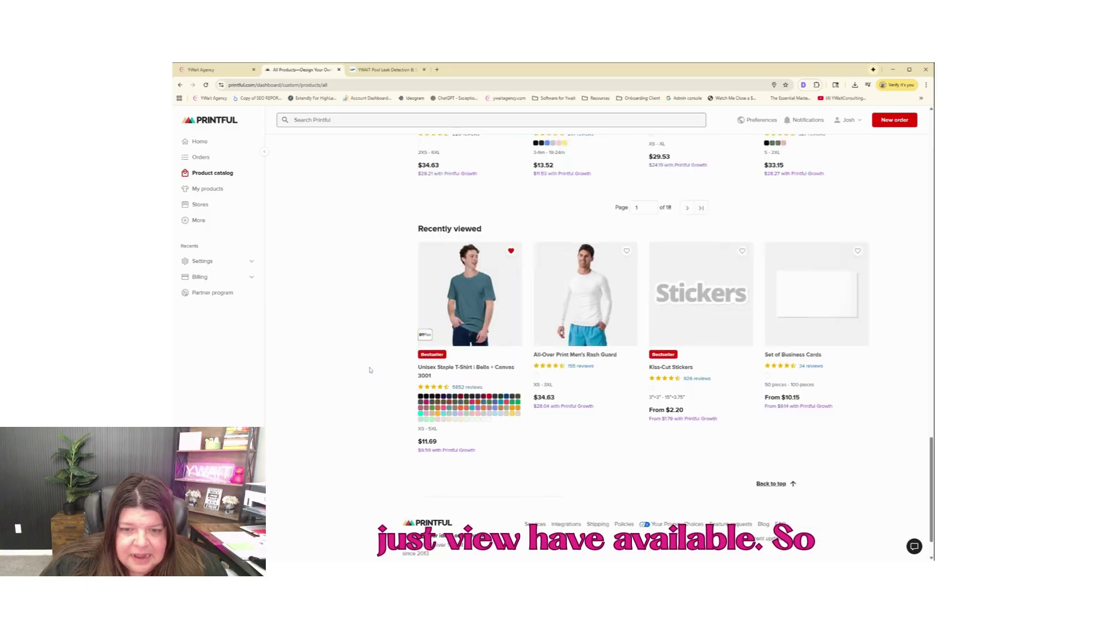
scroll(370, 369, down, 1)
scroll(370, 370, up, 4)
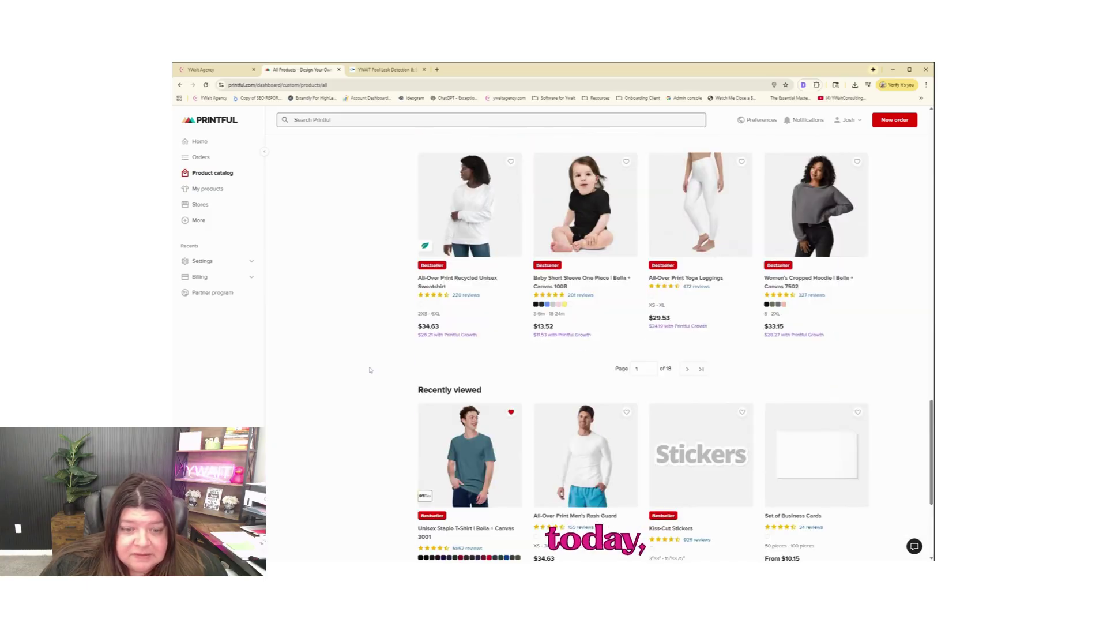
Open the White Glossy Mug from the full product list
scroll(371, 370, up, 5)
scroll(370, 370, up, 9)
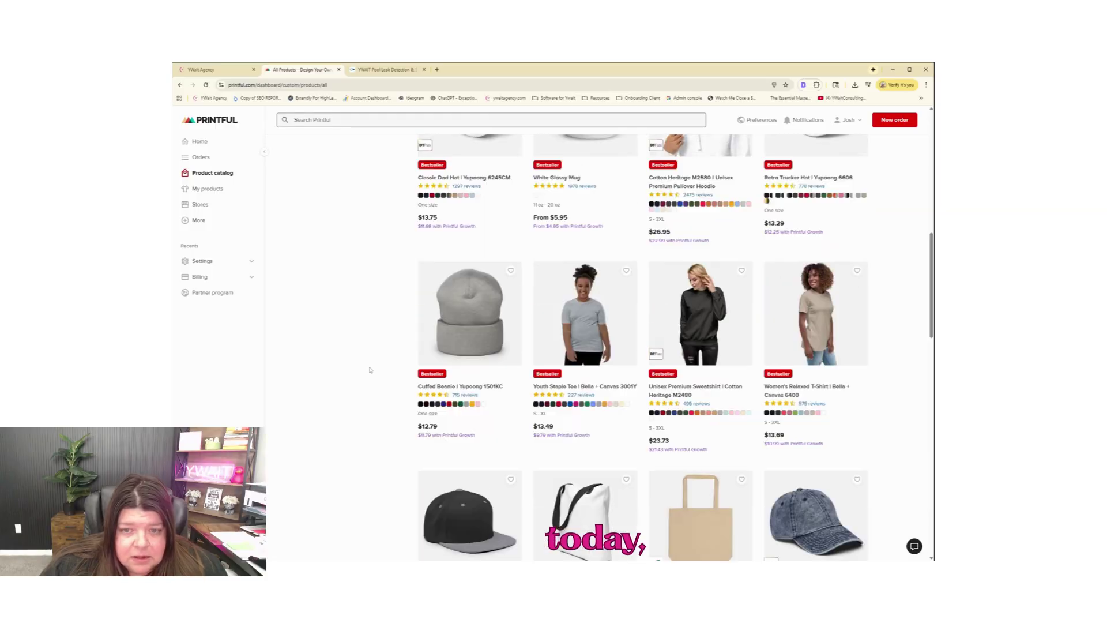
scroll(370, 370, up, 5)
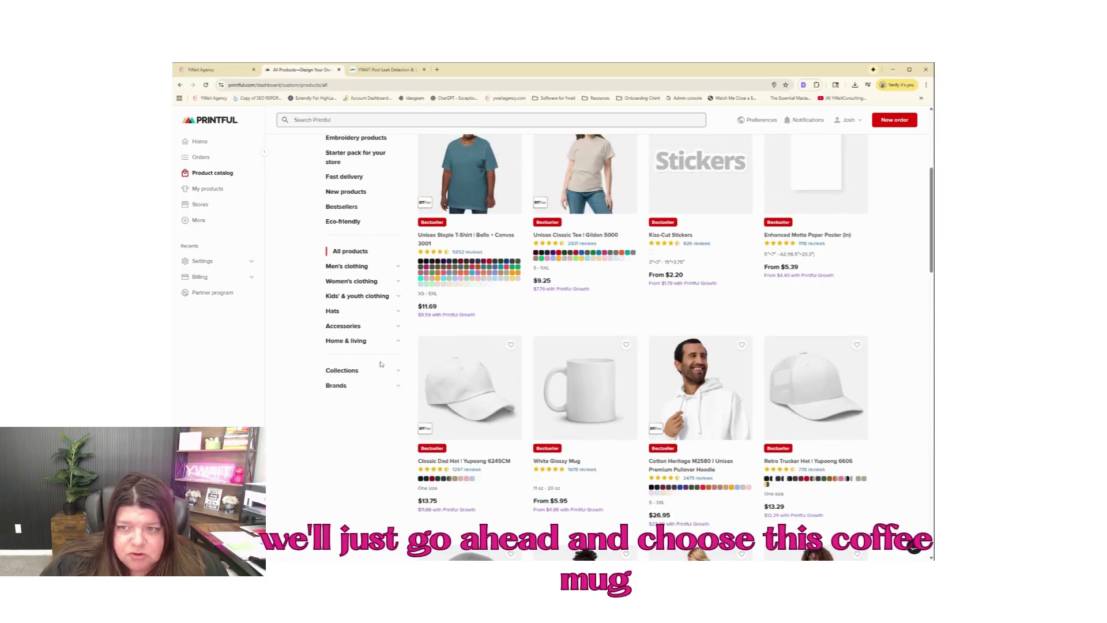
click(599, 402)
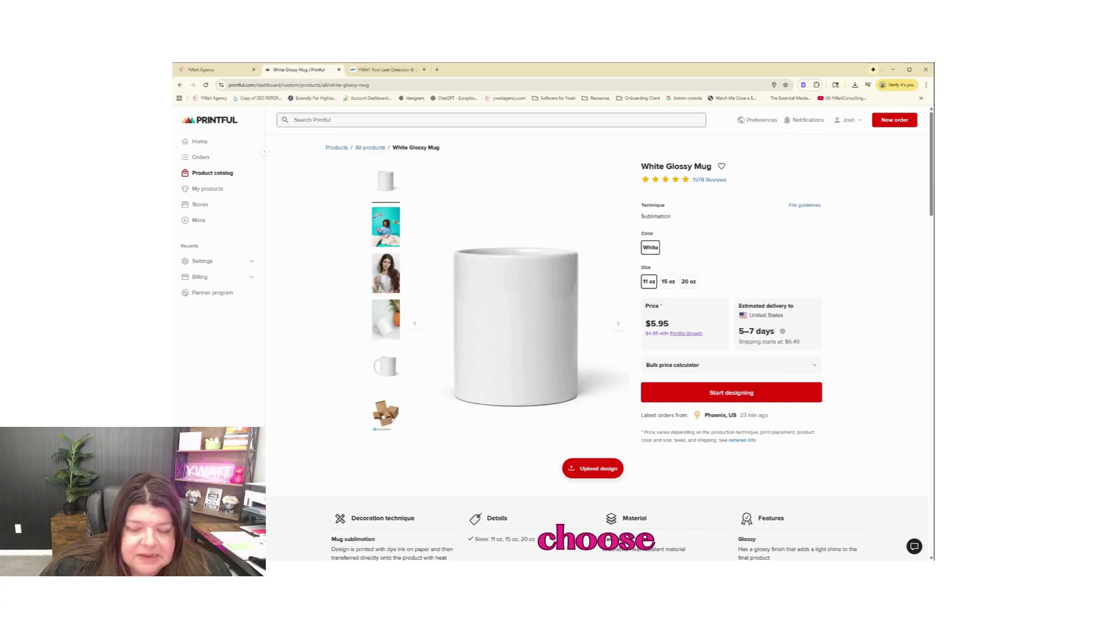
Compare the mug's 15 oz and 20 oz sizes, choose 11 oz and start designing it
click(667, 282)
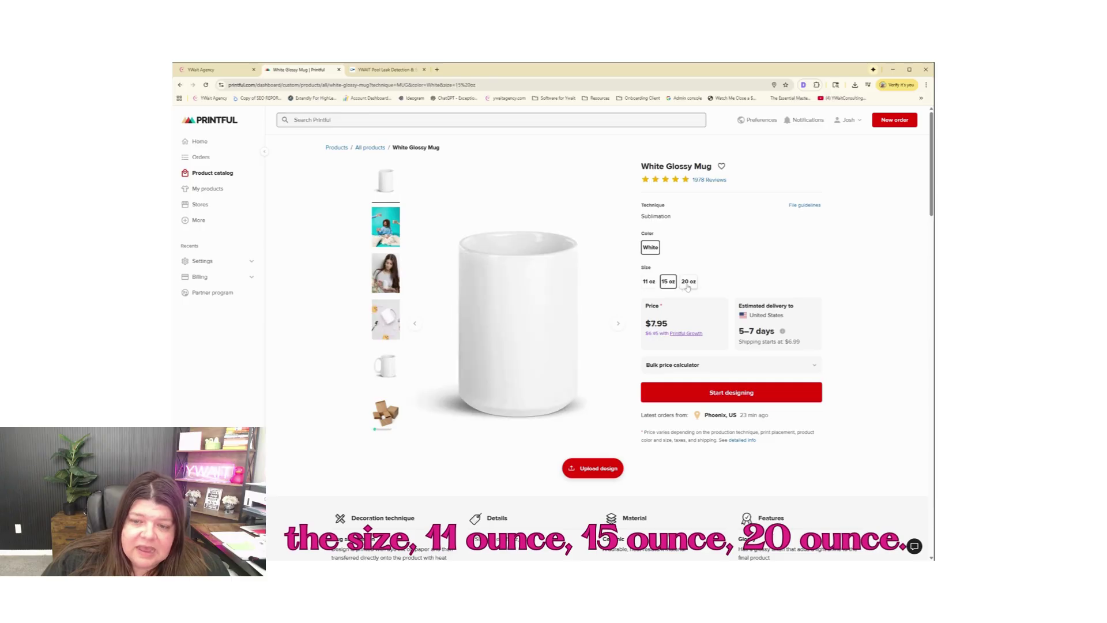
click(688, 284)
click(649, 282)
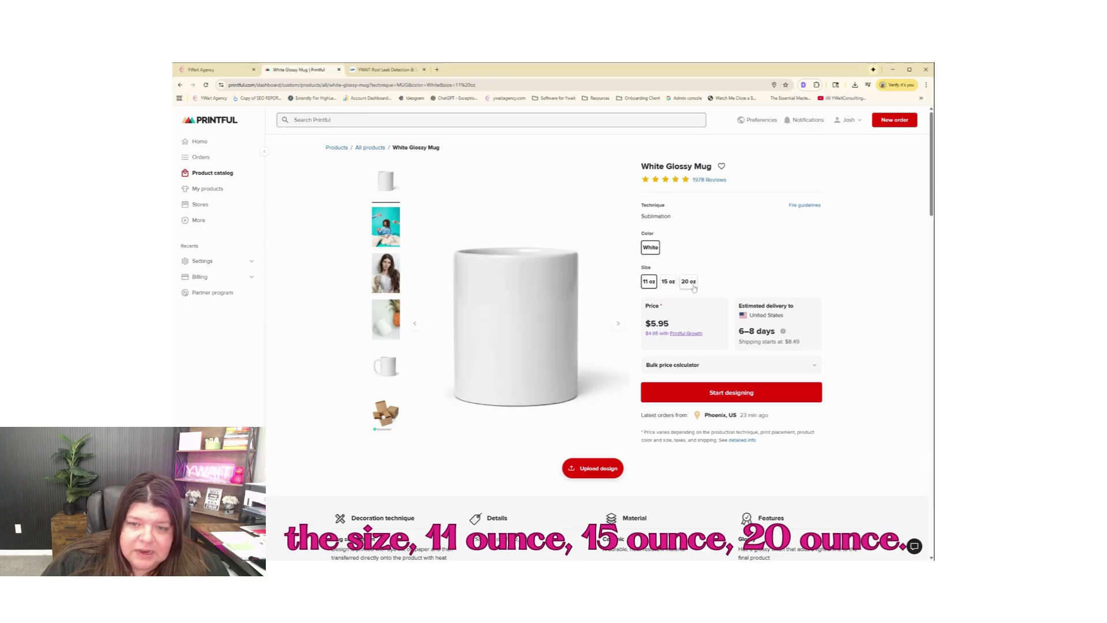
click(688, 282)
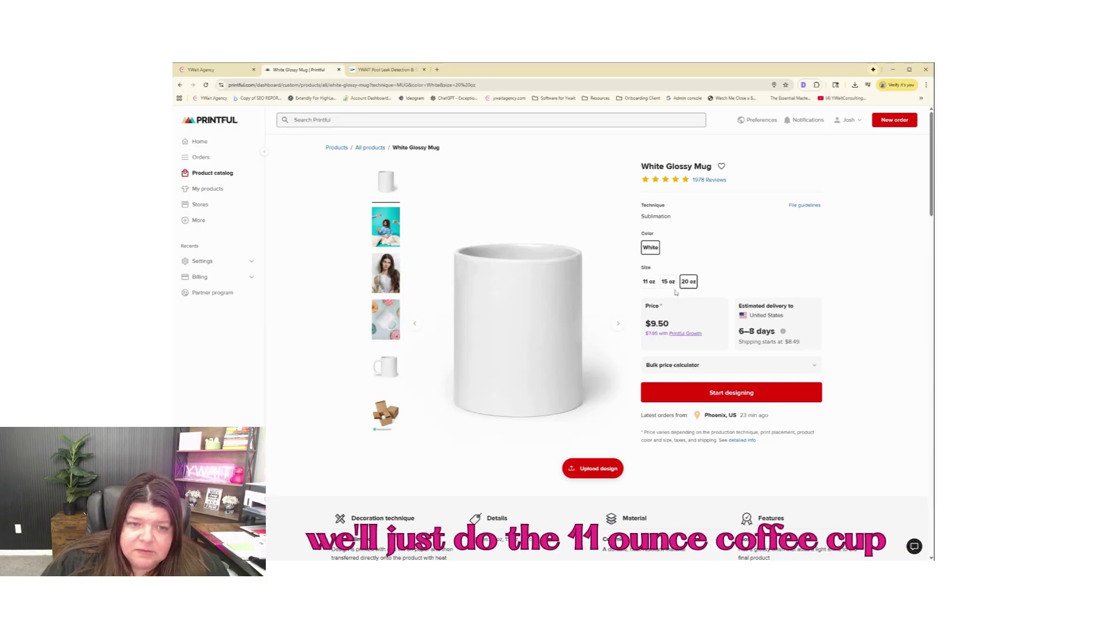
click(649, 281)
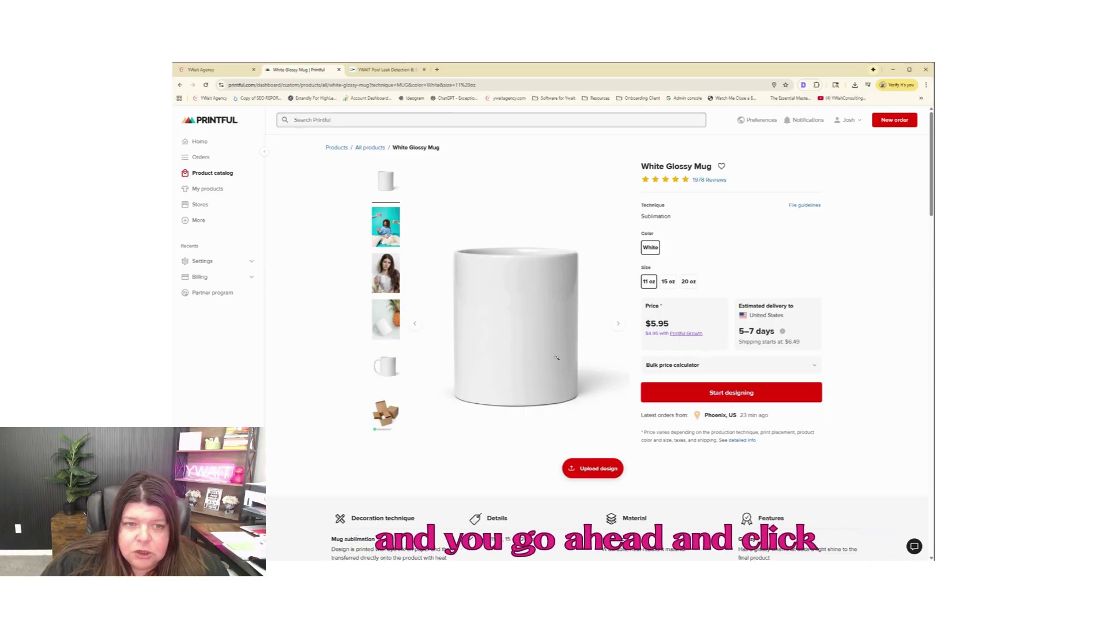
click(729, 393)
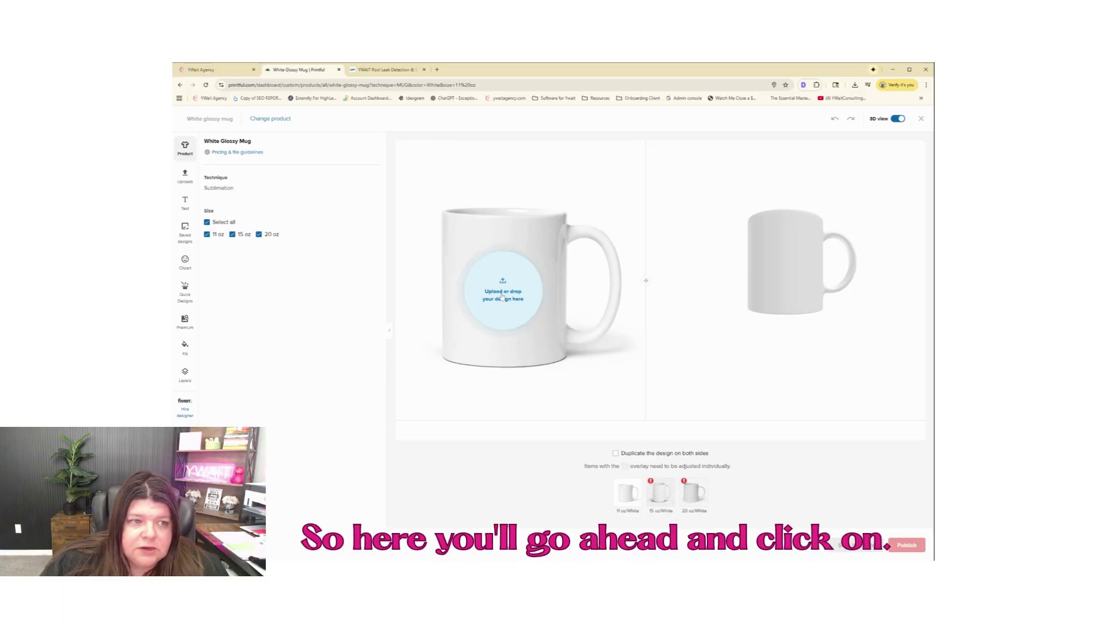
Apply the existing YWAITPOOLS-Logo-(3).png from the file library to the mug
click(502, 296)
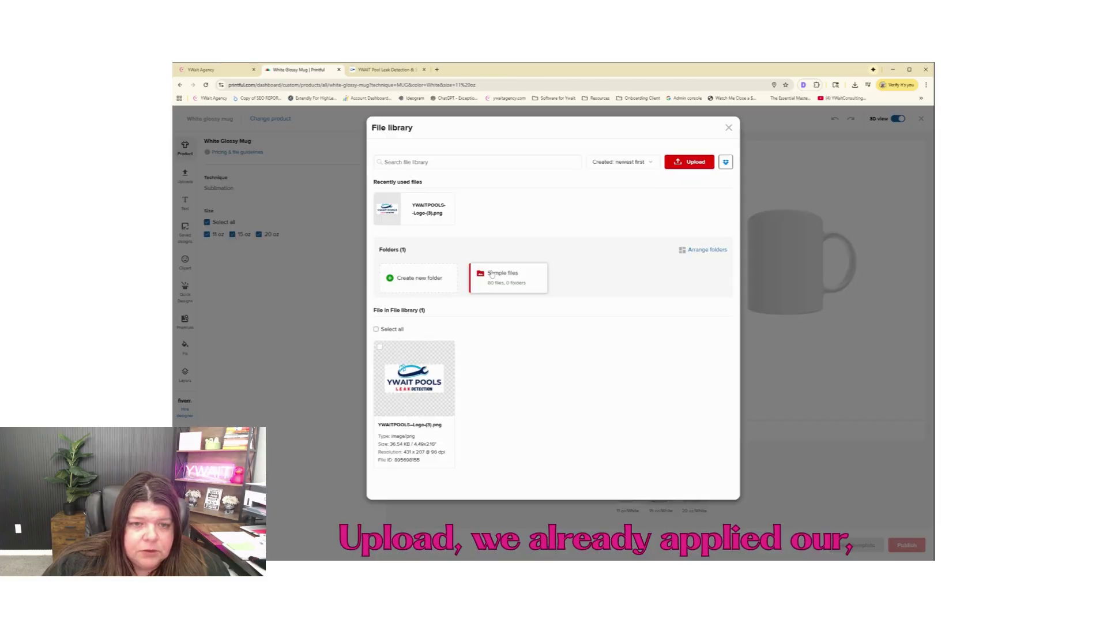
mouse_move(391, 215)
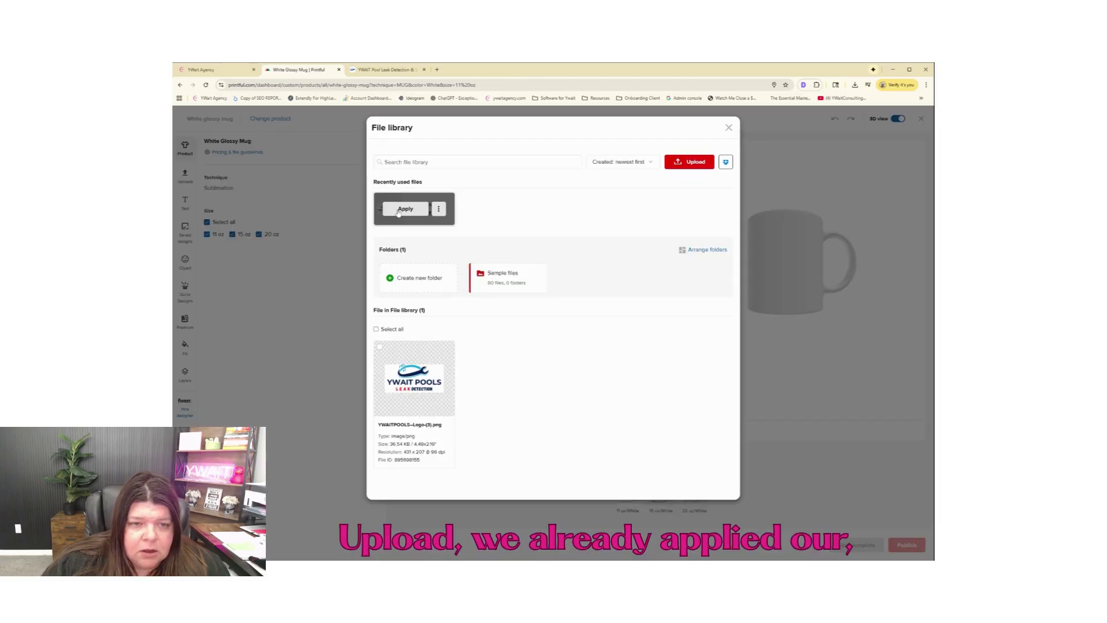
click(415, 379)
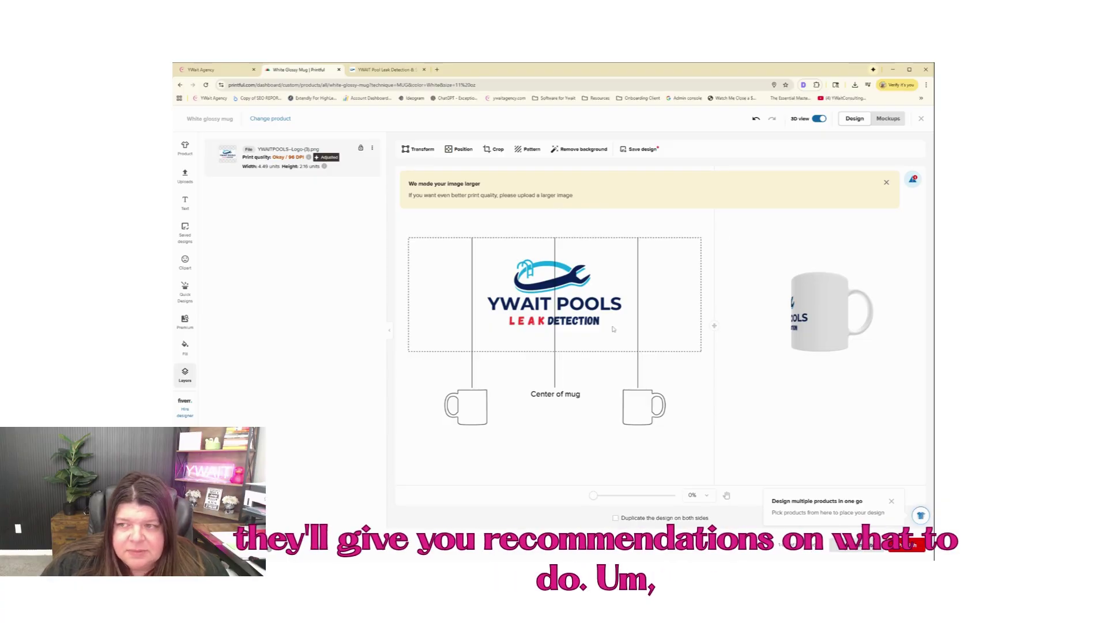
Rotate the mug's 3D preview and examine the logo placement on the 15 oz and 20 oz versions
scroll(601, 279, down, 1)
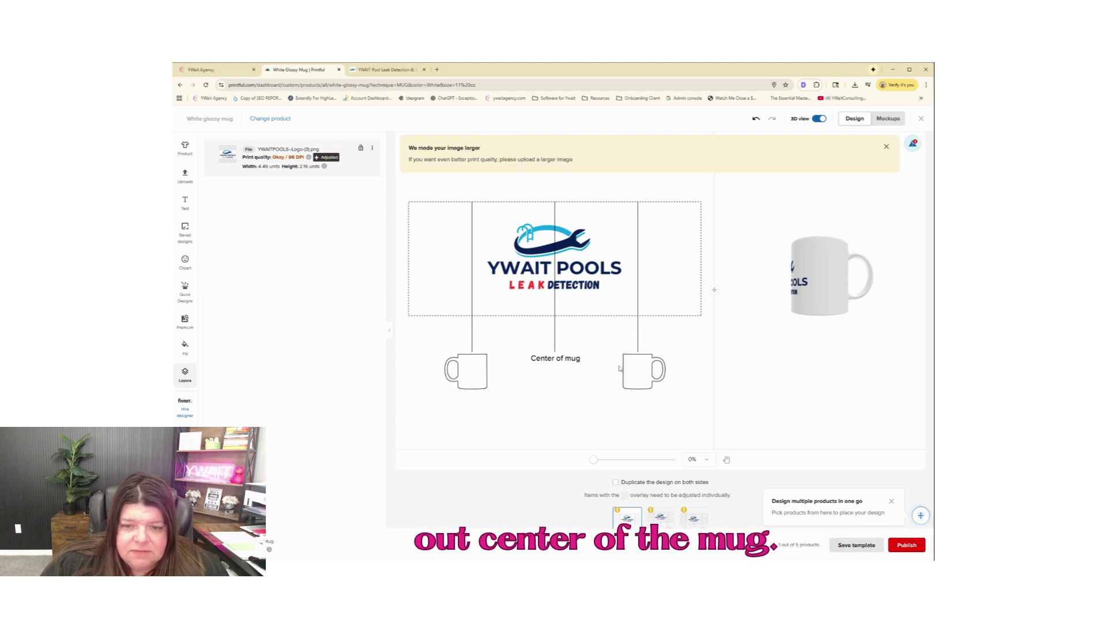
drag(806, 291, 822, 340)
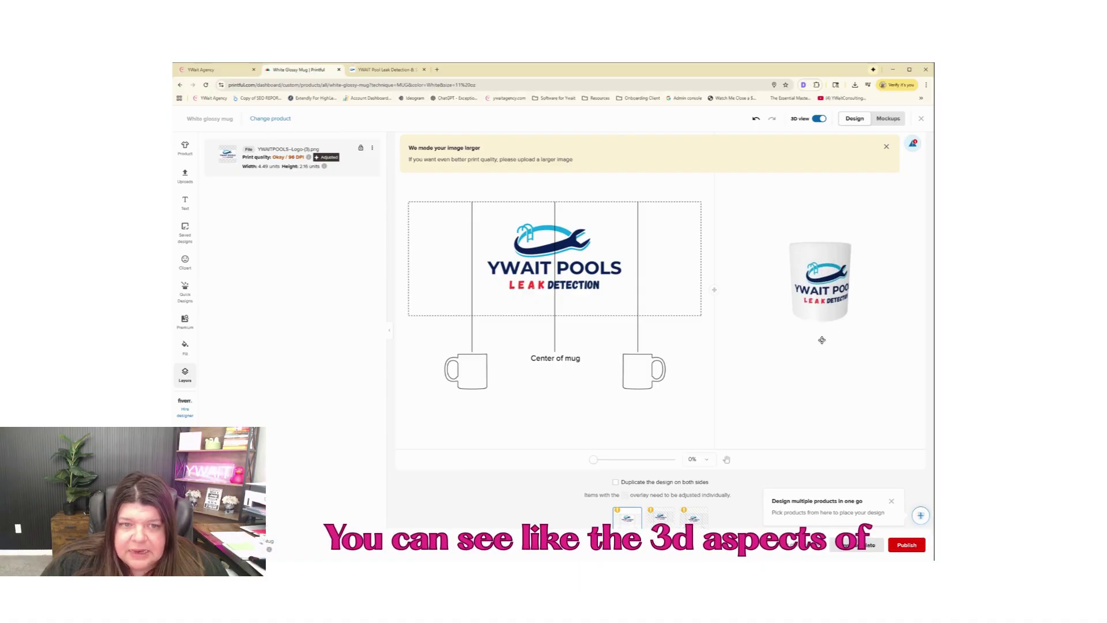
scroll(829, 337, down, 1)
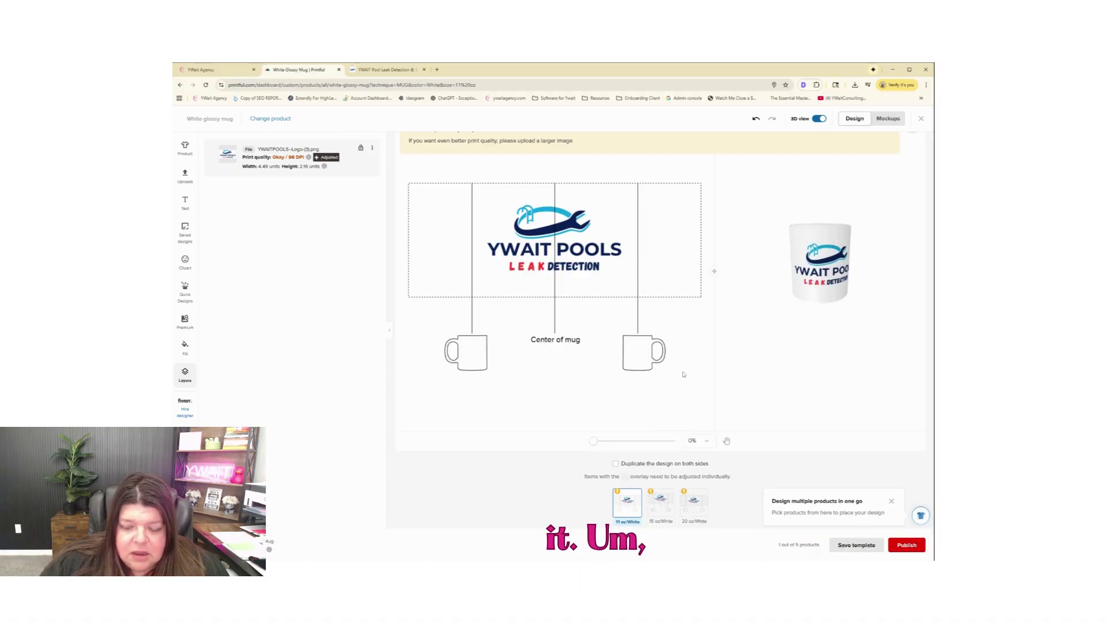
click(659, 505)
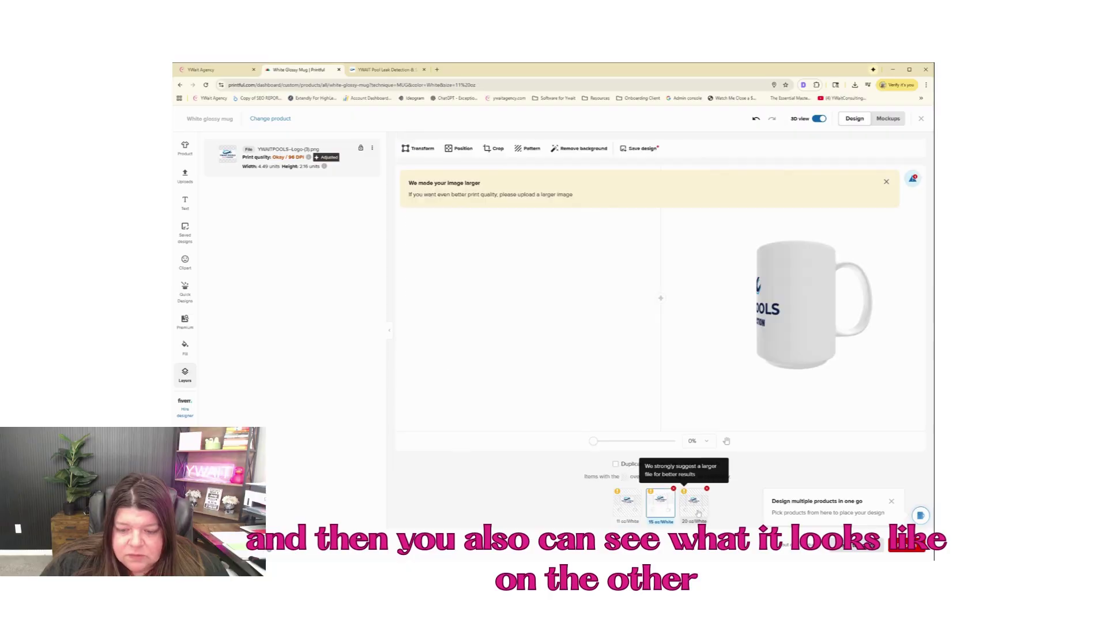
click(696, 508)
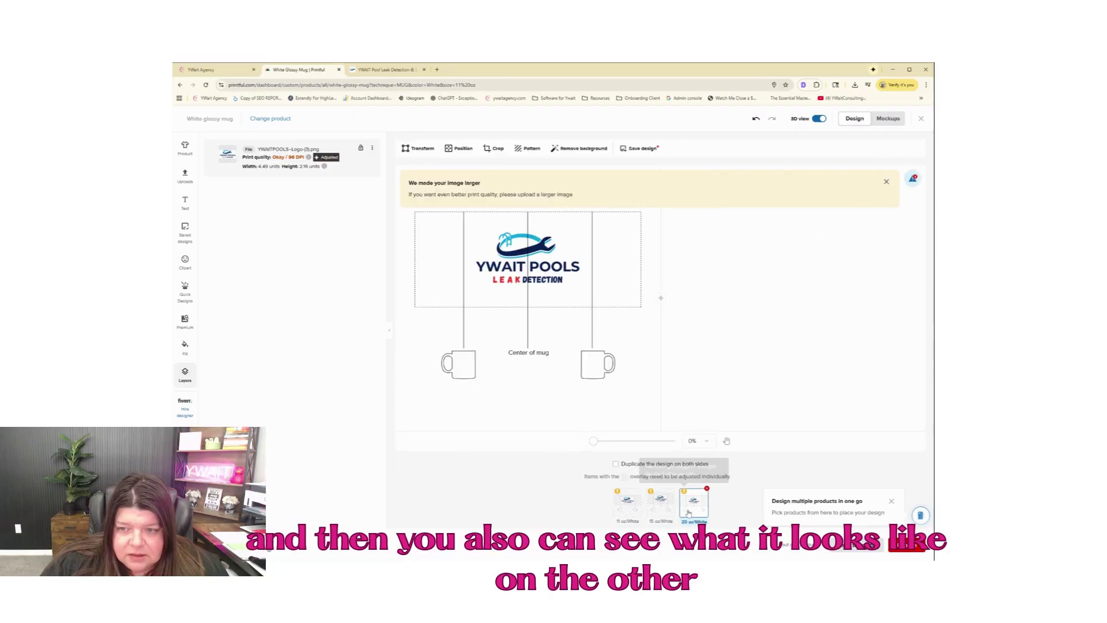
On the 11 oz mug, shrink the logo to about 1.58 units high and center it on the print area's left mug guide
click(628, 506)
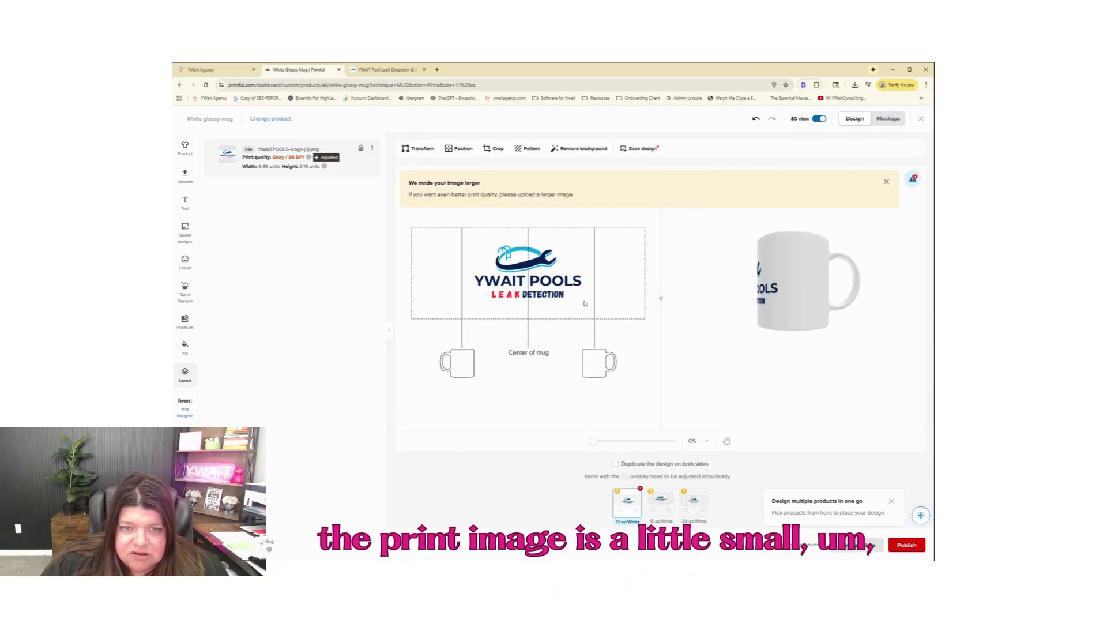
drag(577, 294, 505, 292)
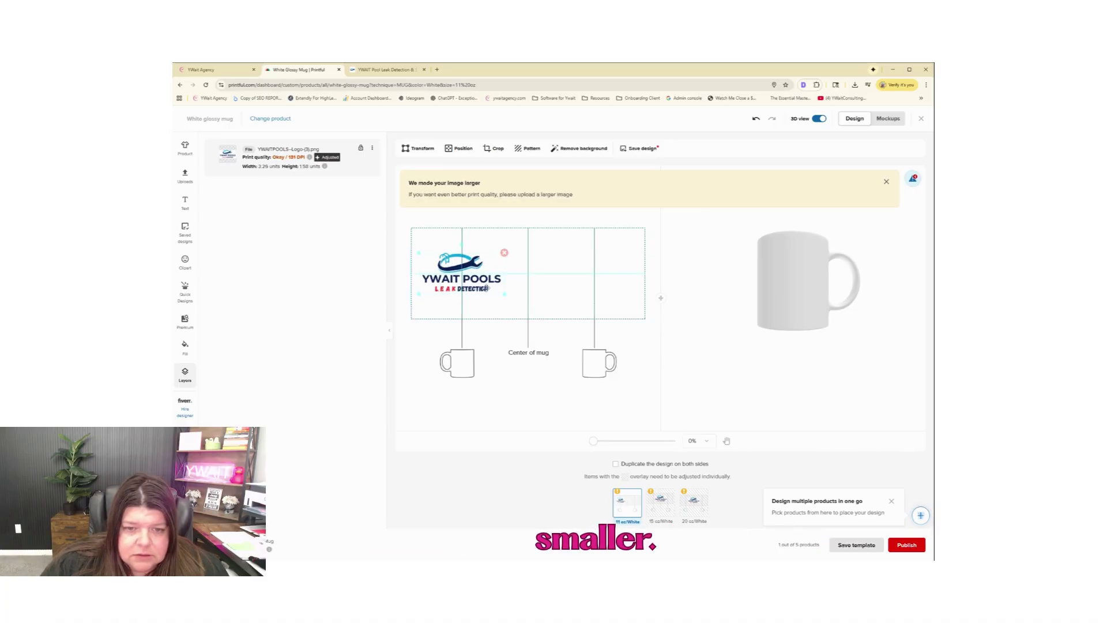
Nudge the logo slightly on the 11 oz mug's print area and check its placement around the 3D preview
drag(486, 288, 491, 287)
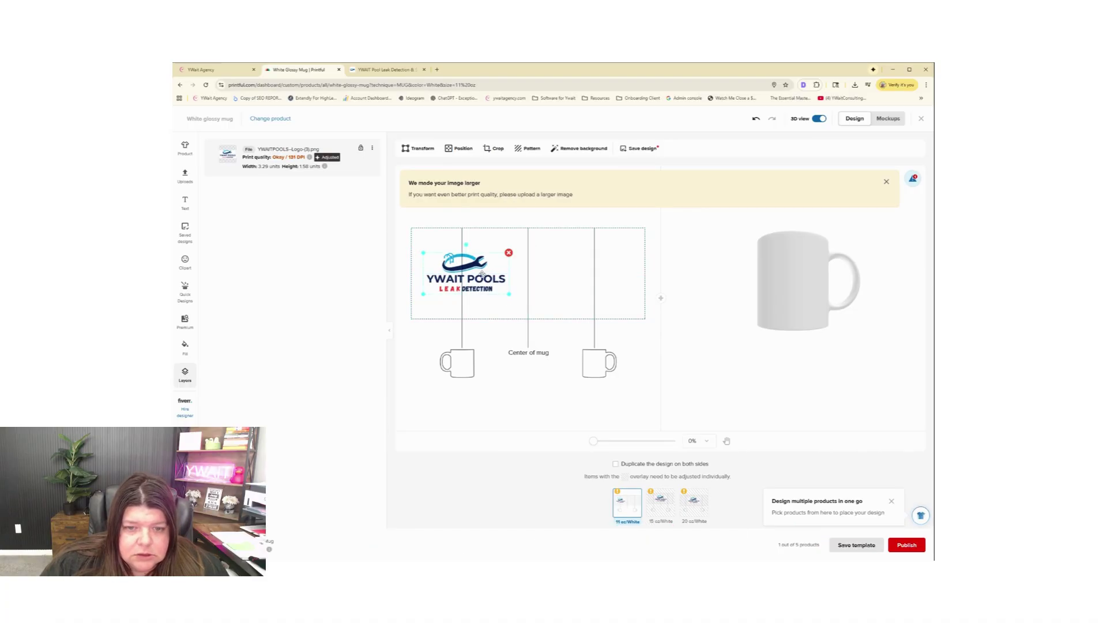
click(754, 287)
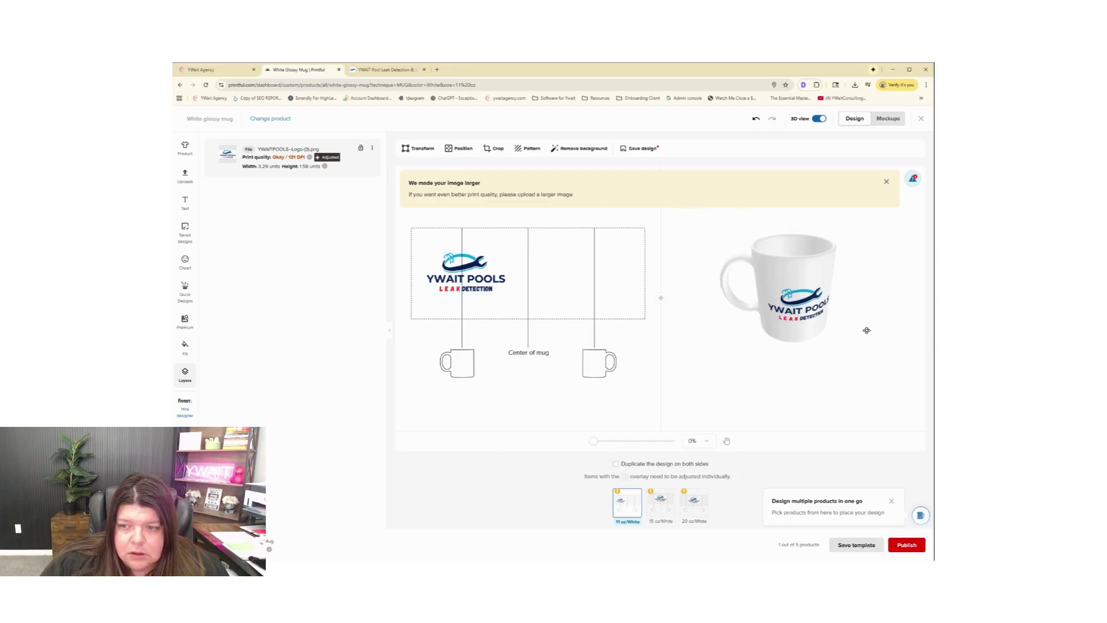
drag(866, 331, 741, 305)
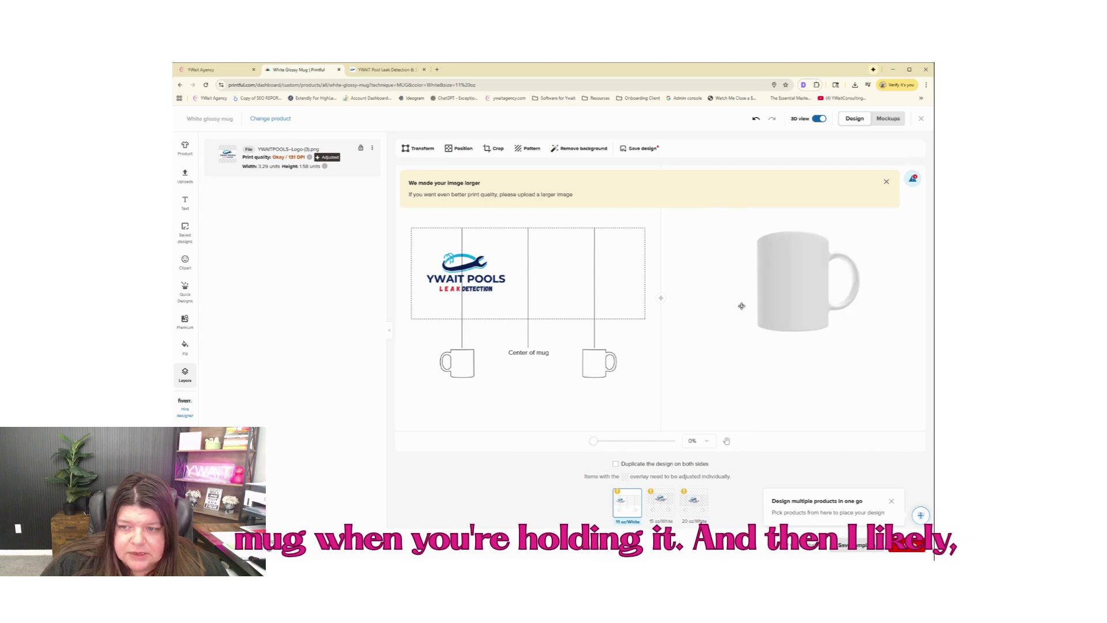
Remove the background of the 11 oz mug's logo and shift the logo slightly closer to the left mug guide
click(465, 271)
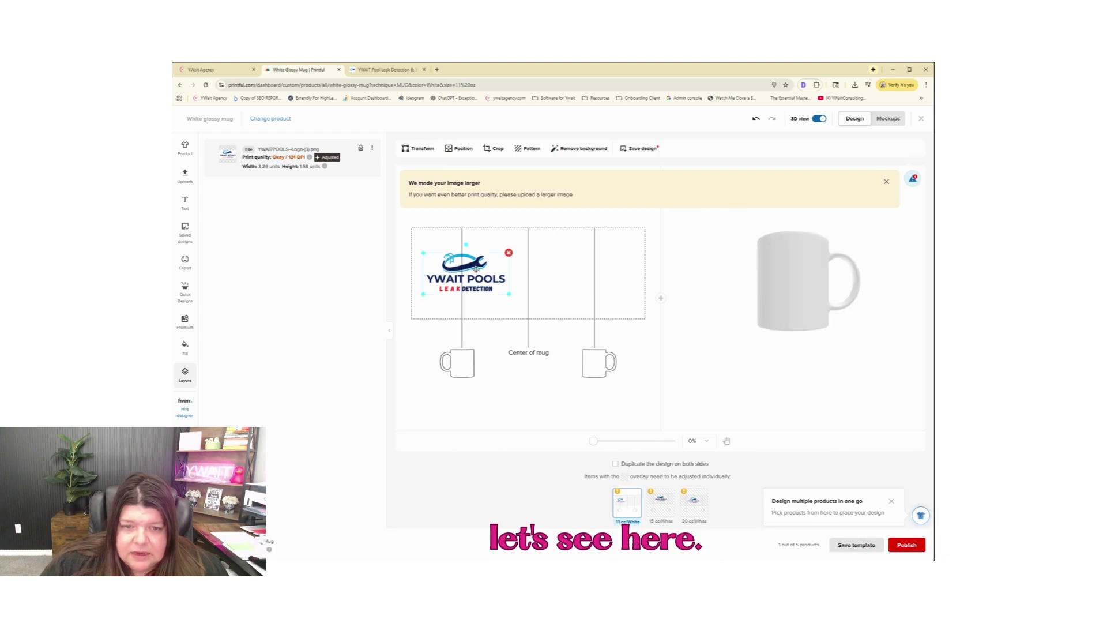
click(566, 151)
click(475, 281)
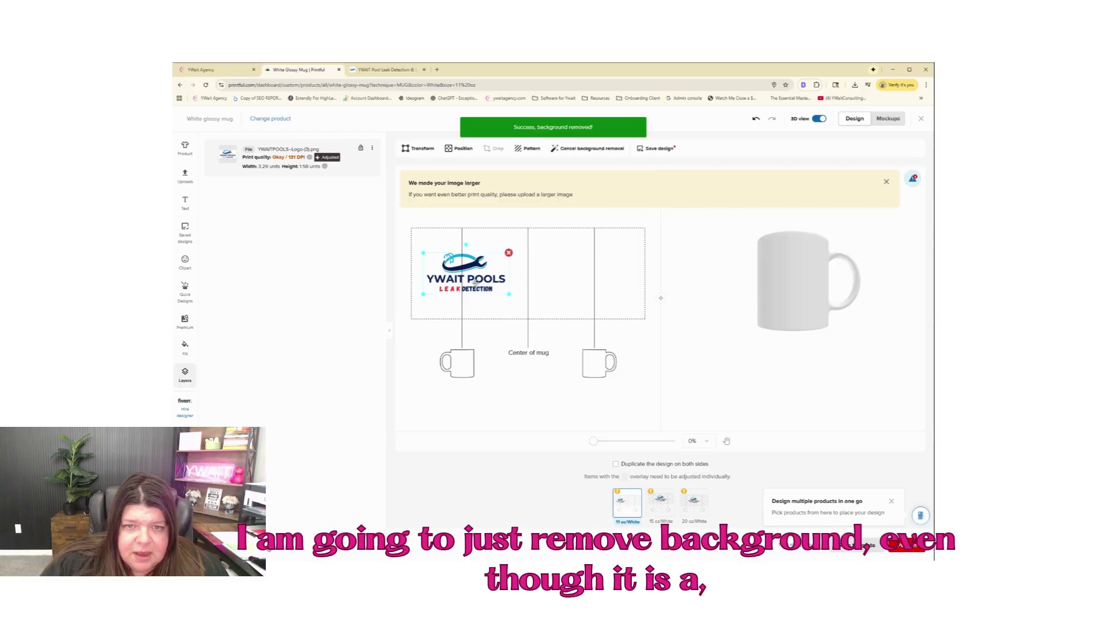
drag(474, 280, 474, 279)
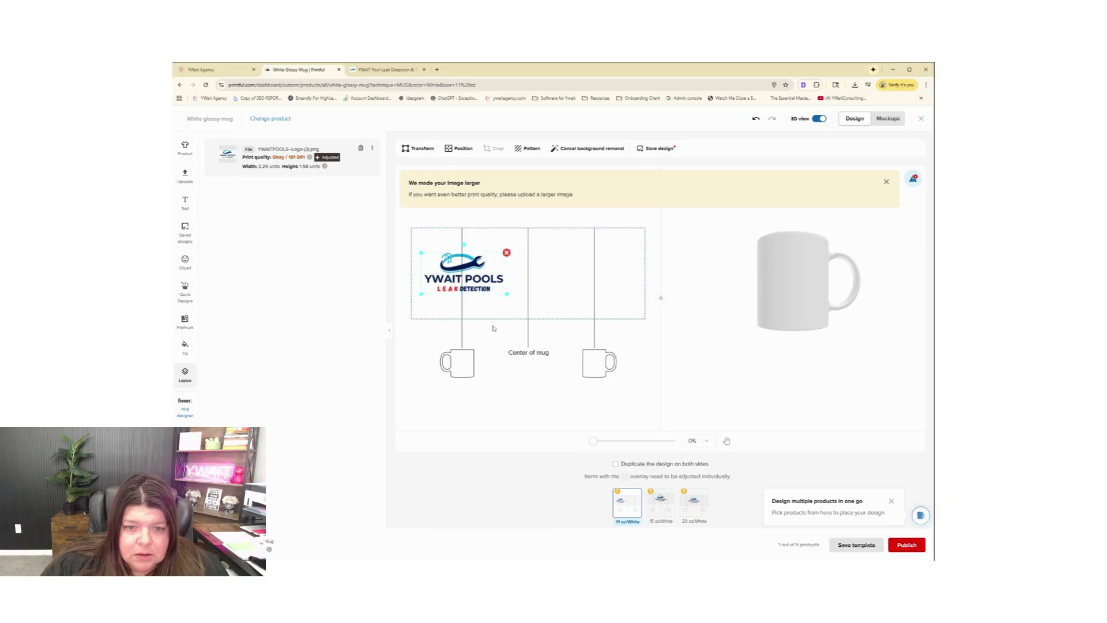
click(606, 280)
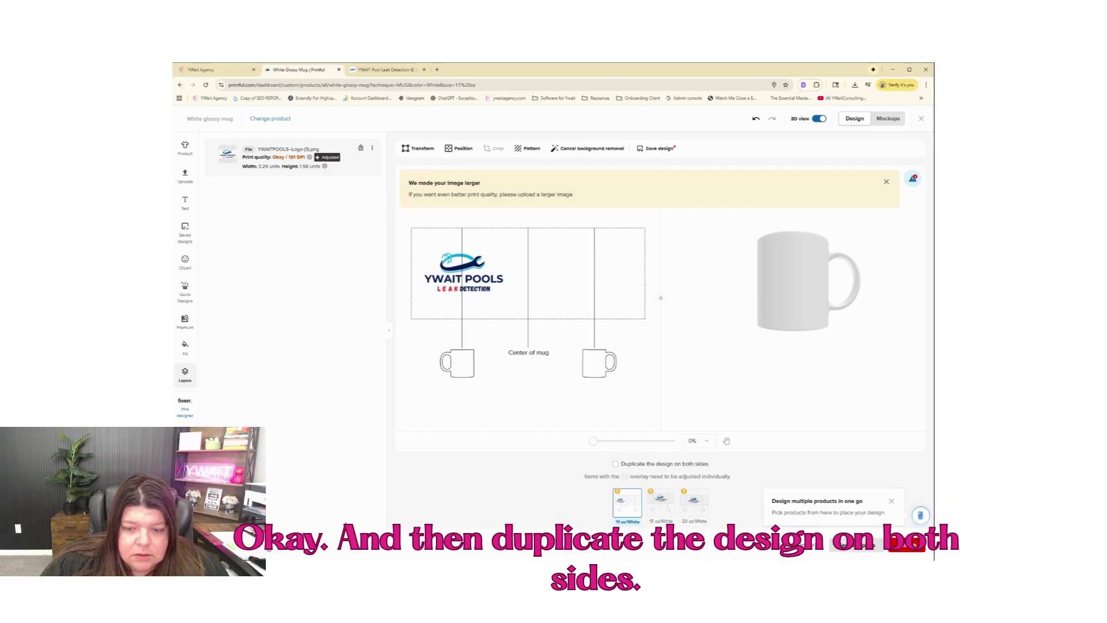
Duplicate the logo on both sides of the 11 oz mug and save the design
click(616, 464)
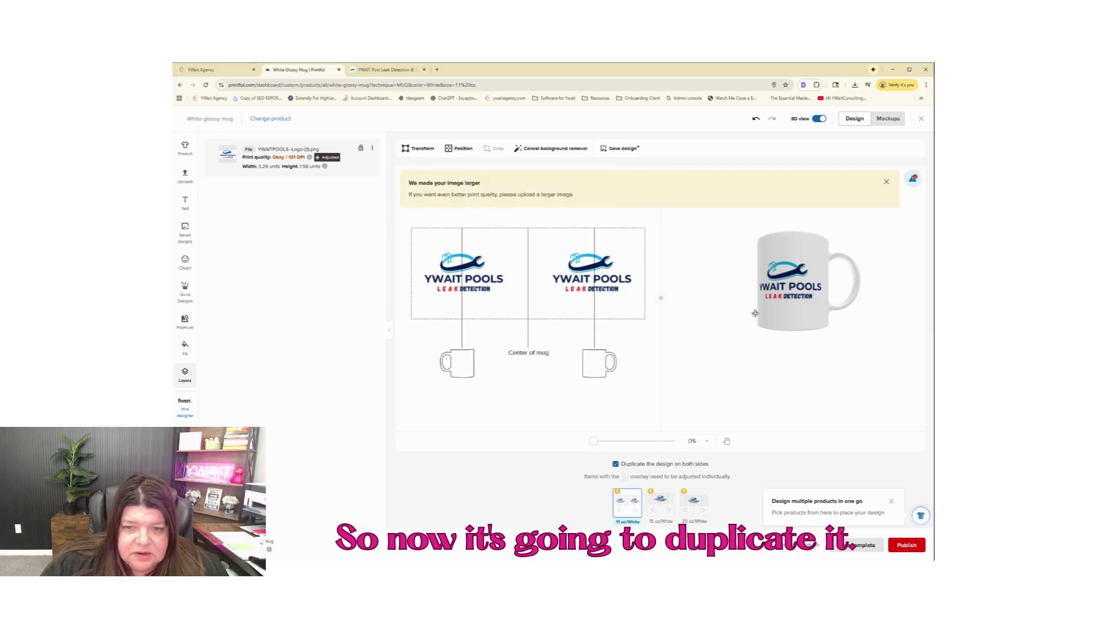
drag(754, 313, 821, 332)
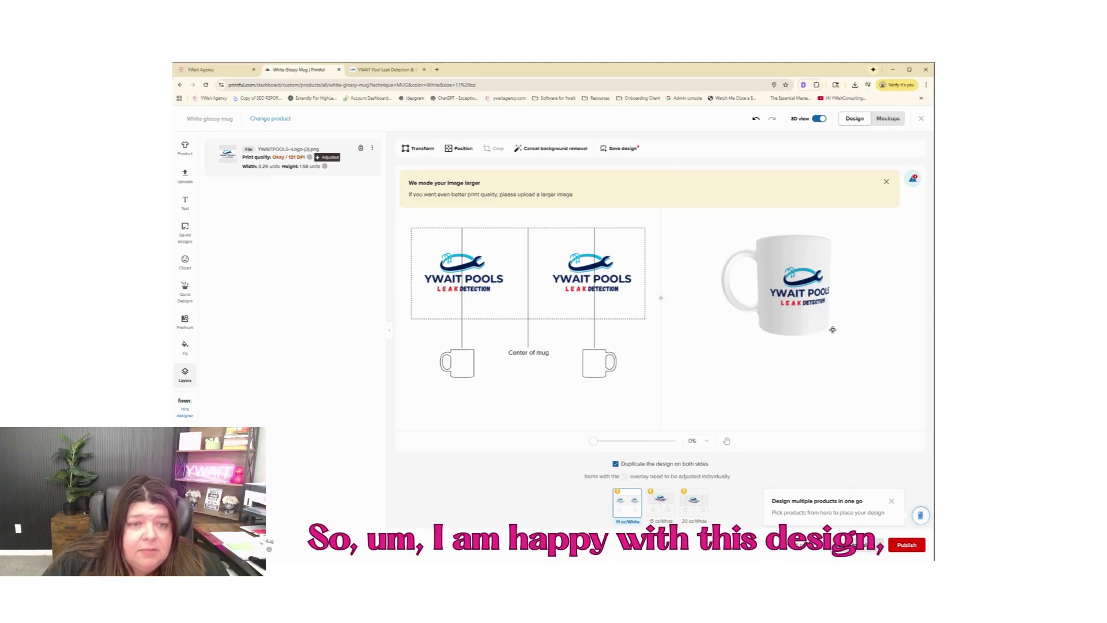
click(620, 150)
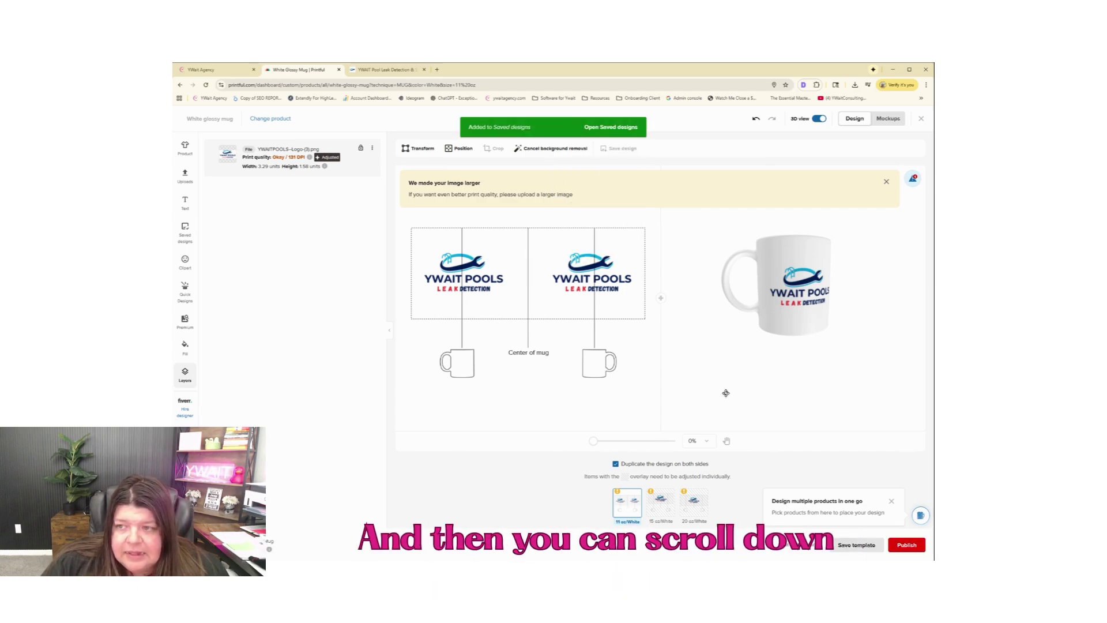
Try to publish the mug and acknowledge the notice about adjusting each product size separately
click(907, 546)
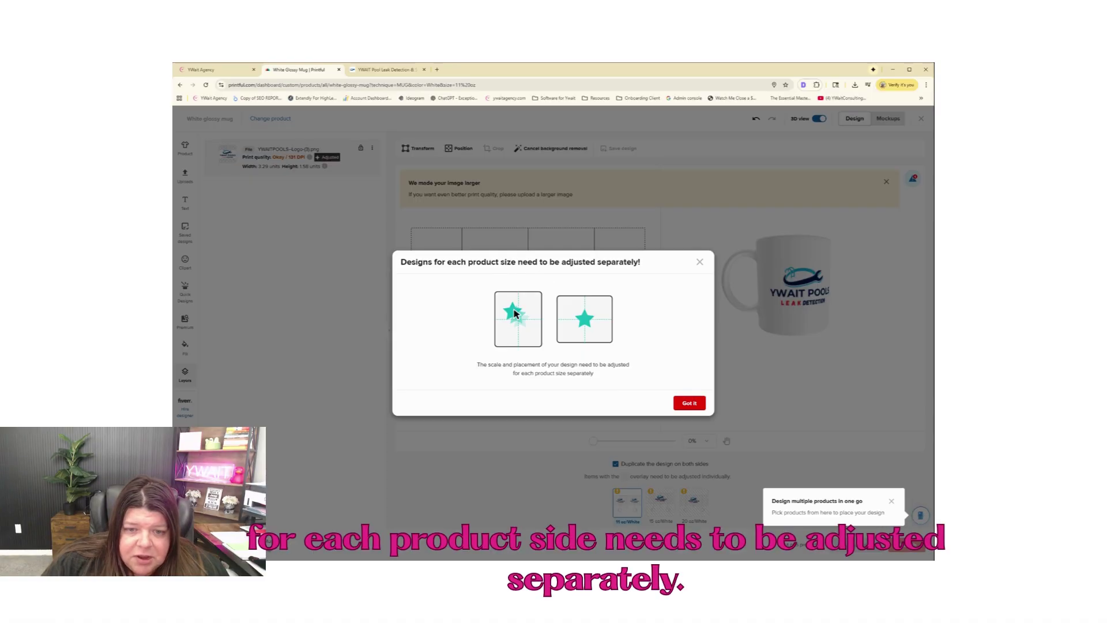
click(689, 403)
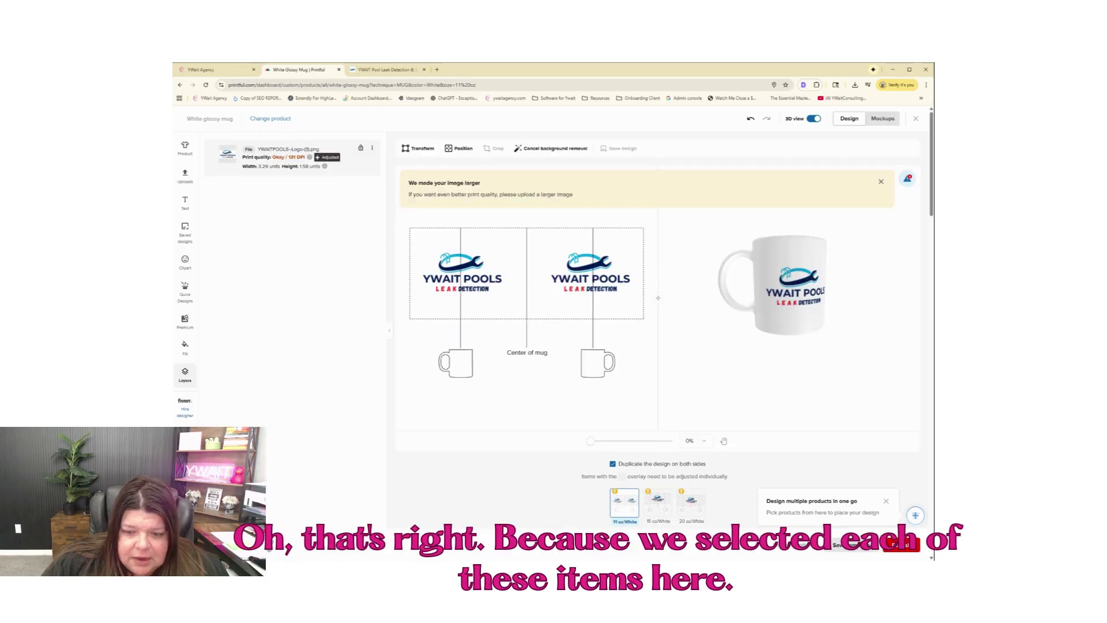
On the 15 oz mug, shrink the logo to about 3.64 by 1.75 units and place it over the left mug guide
click(660, 504)
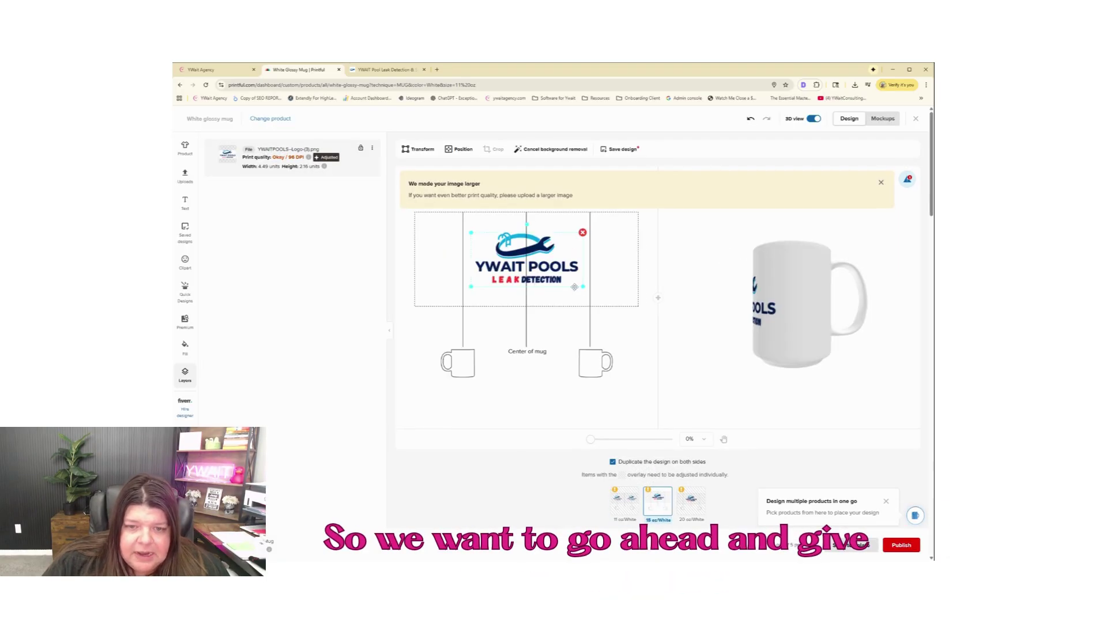
drag(582, 287, 548, 270)
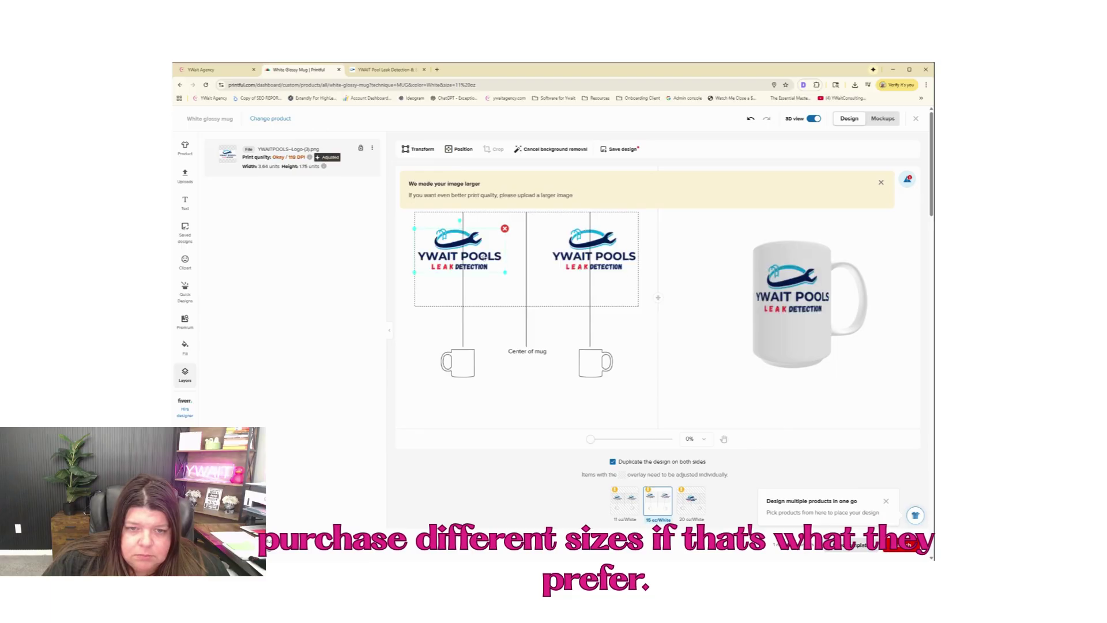
drag(483, 256, 494, 263)
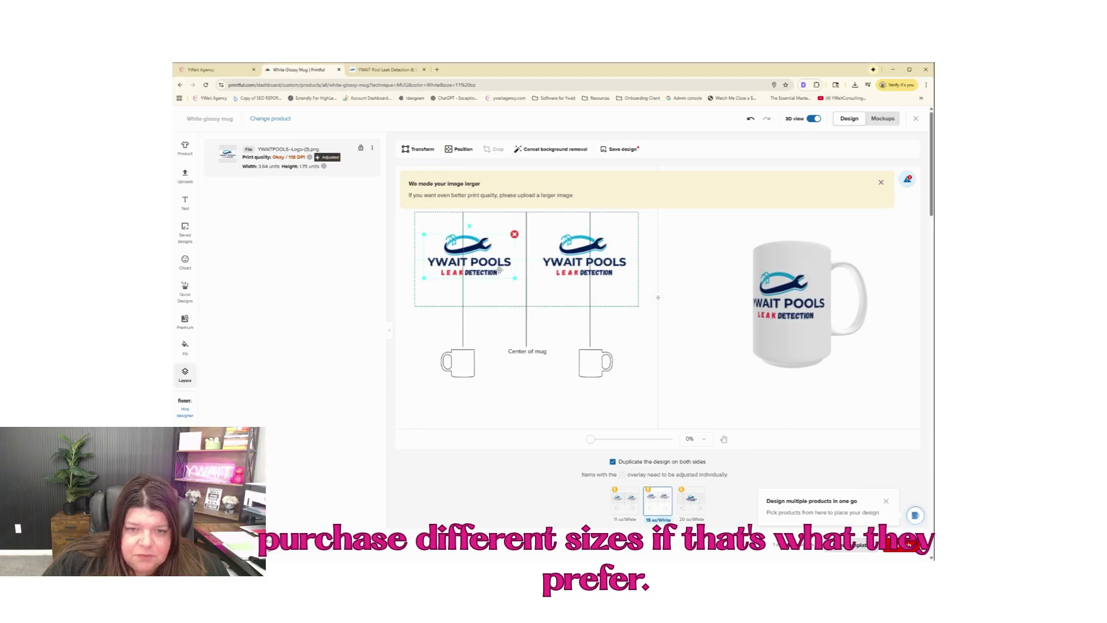
On the 20 oz mug, resize the logo to about 4.01 units wide and place it over the left mug guide
click(688, 508)
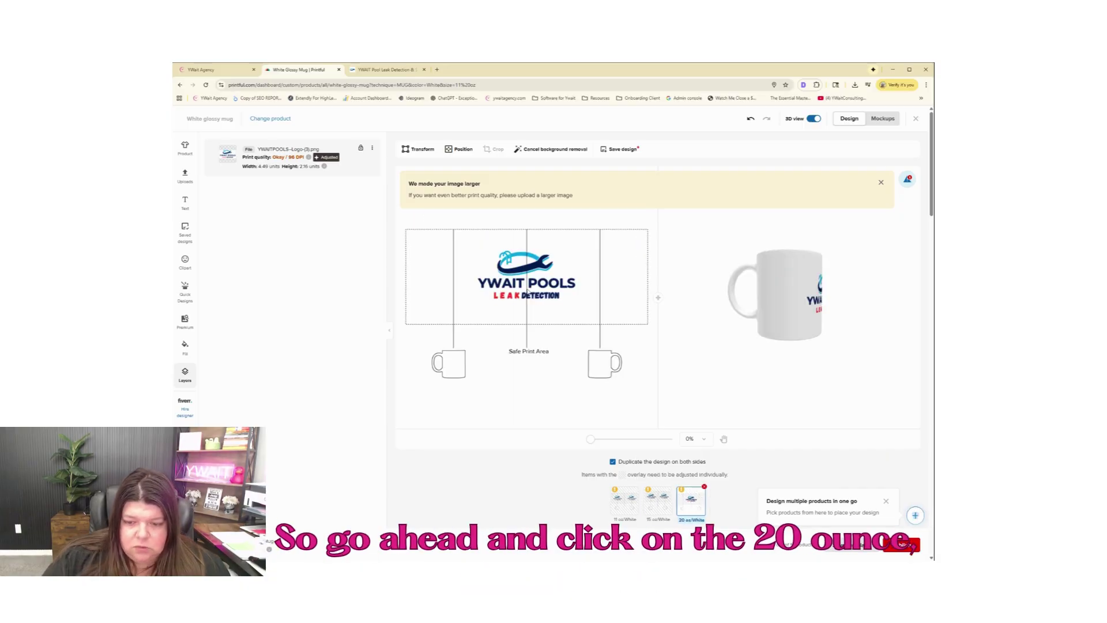
click(529, 292)
drag(580, 301, 472, 277)
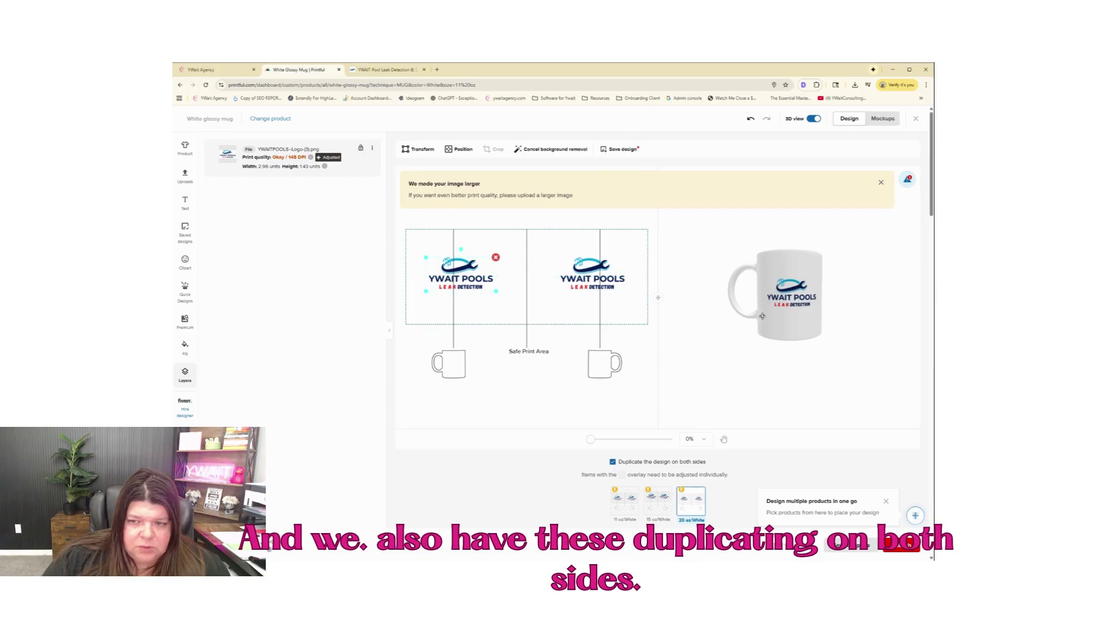
drag(762, 316, 748, 321)
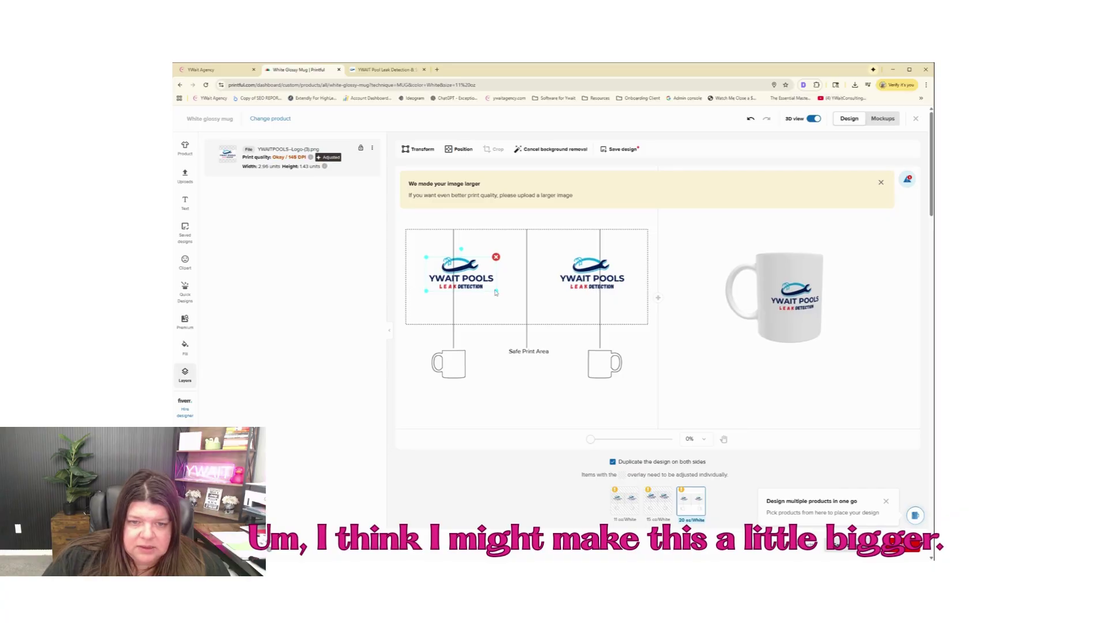
drag(495, 292, 510, 298)
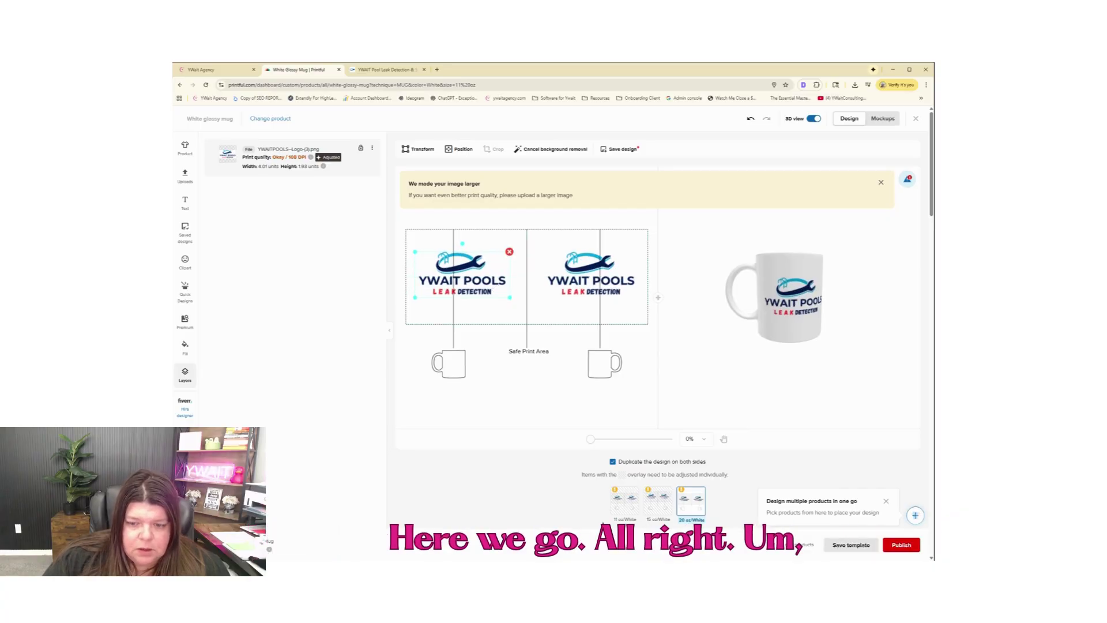
Save the 20 oz mug's design and proceed to publishing the product
click(621, 149)
click(896, 542)
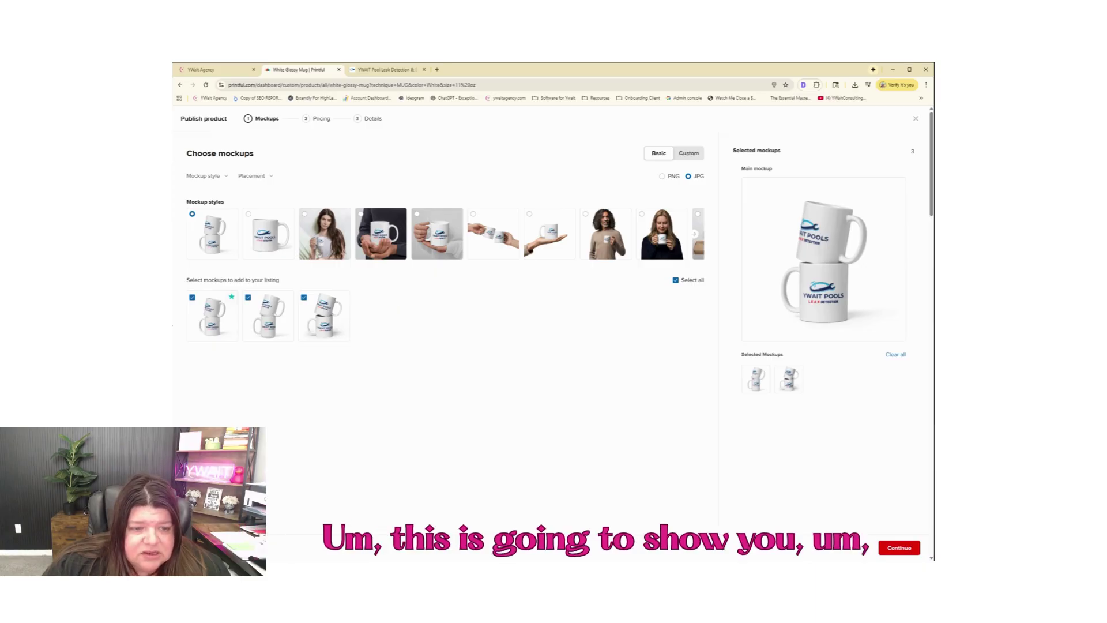
Browse the mockup styles, make the third stacked-mugs mockup the main one and deselect the other two stacked mockups
click(696, 236)
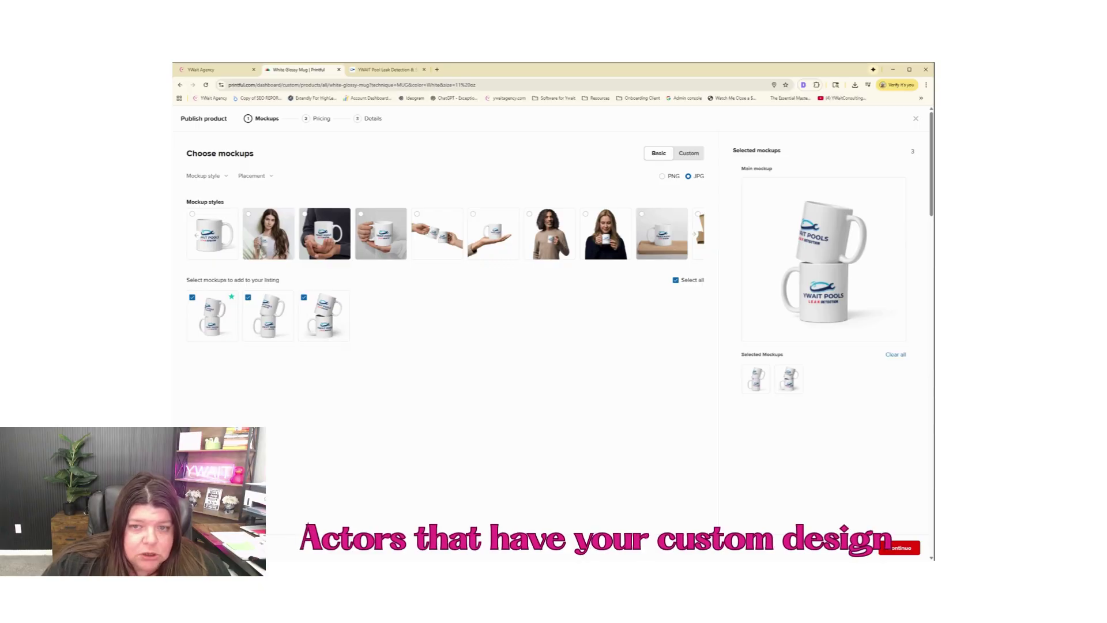
click(695, 235)
click(552, 245)
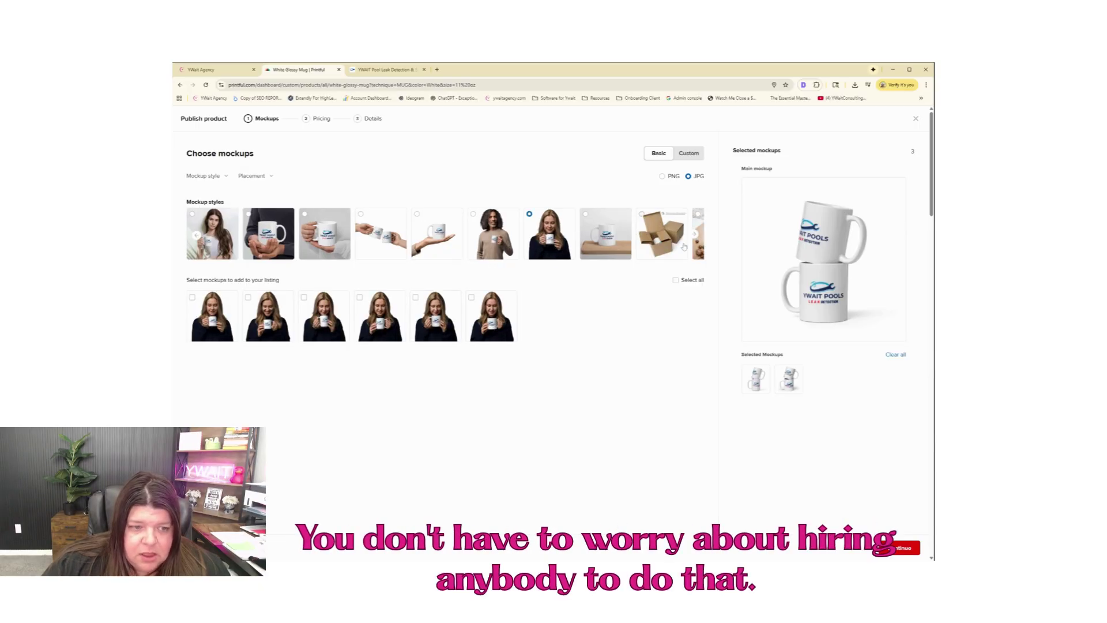
click(197, 235)
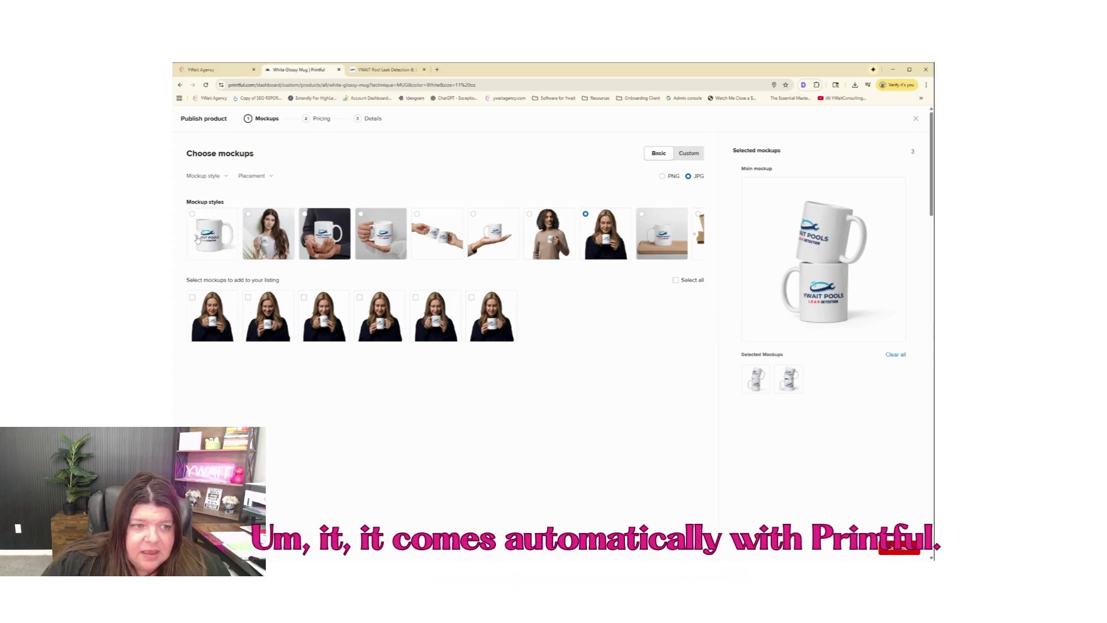
click(196, 238)
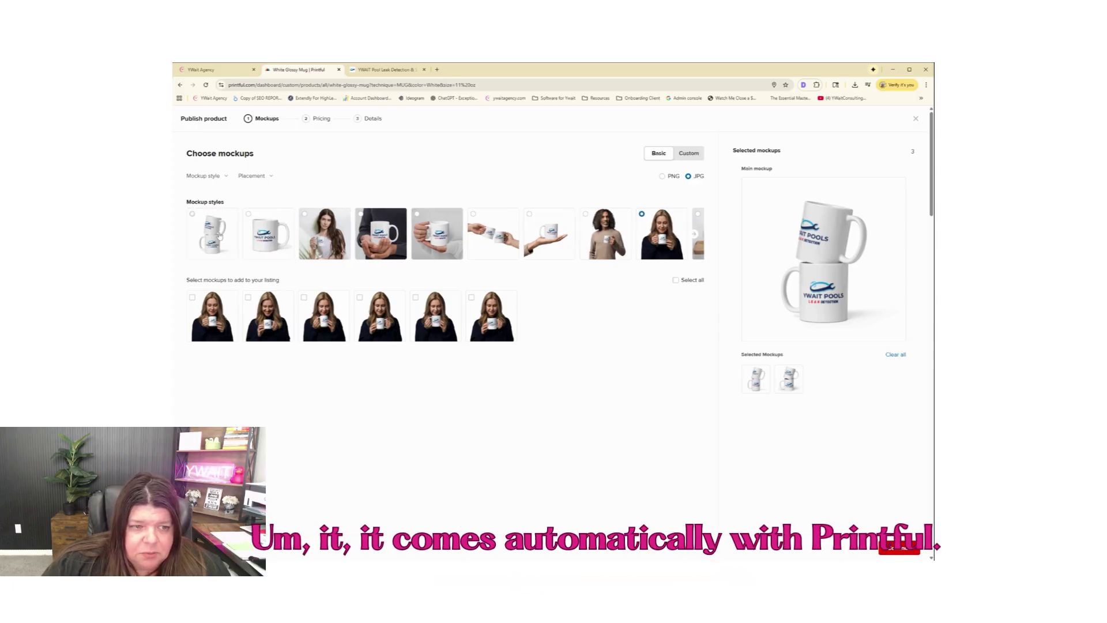
click(211, 238)
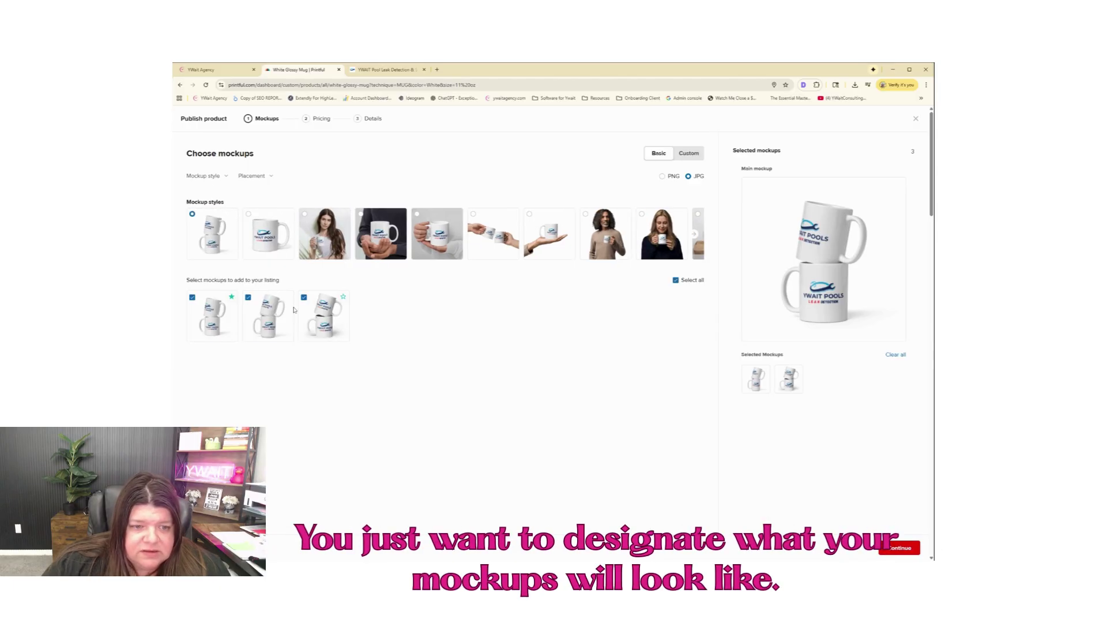
click(344, 298)
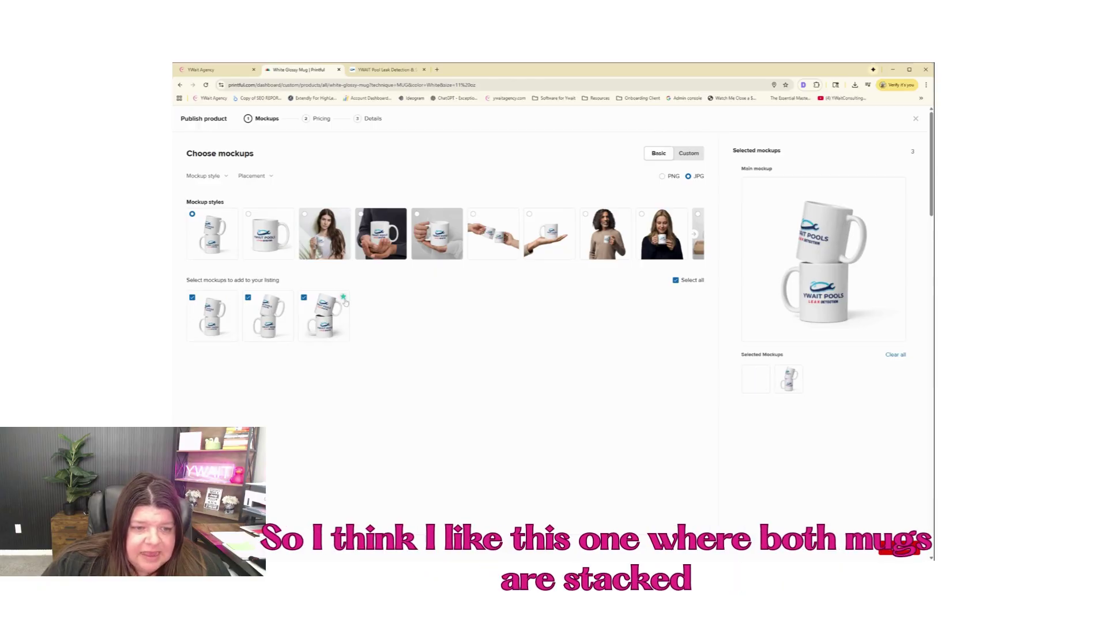
click(251, 302)
click(202, 300)
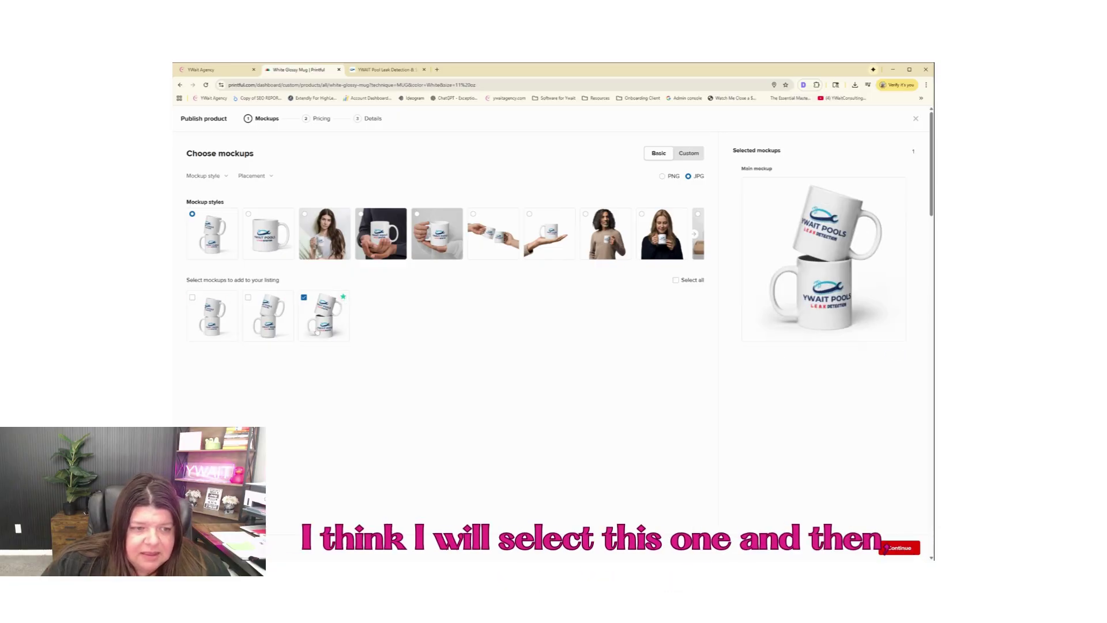
Add the fourth mockup from the style with a dark-jacketed person holding the mug to the listing
click(327, 242)
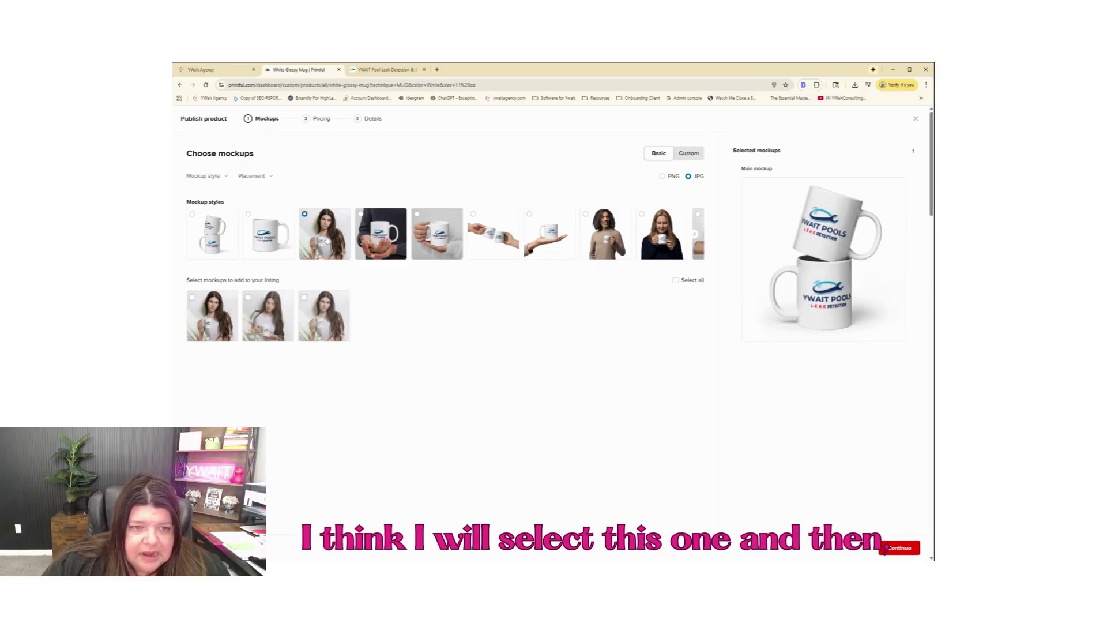
click(380, 236)
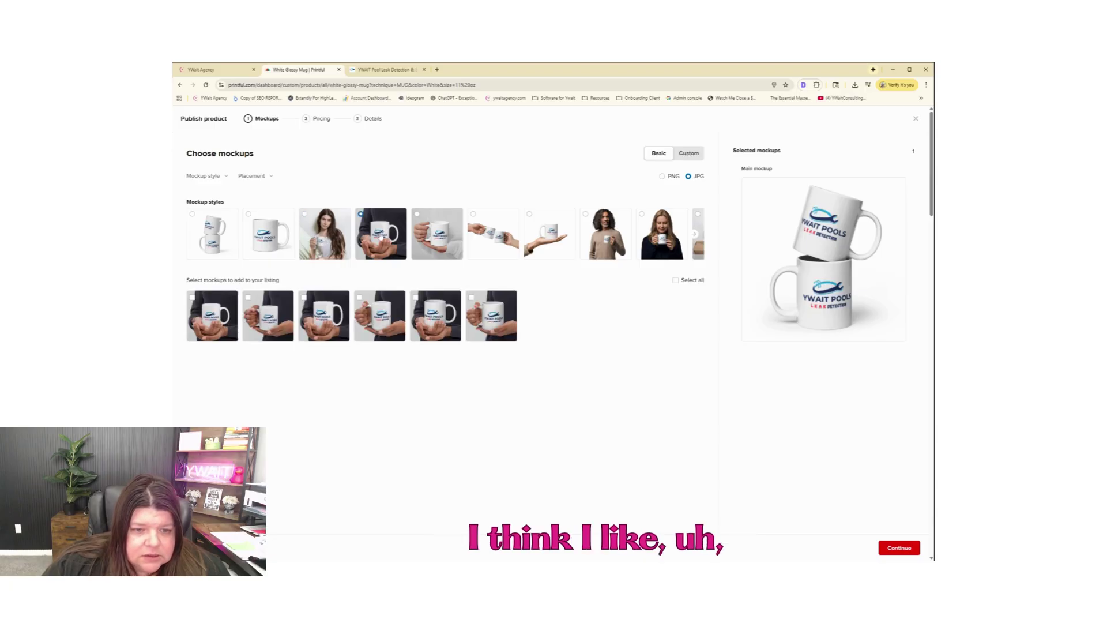
click(367, 335)
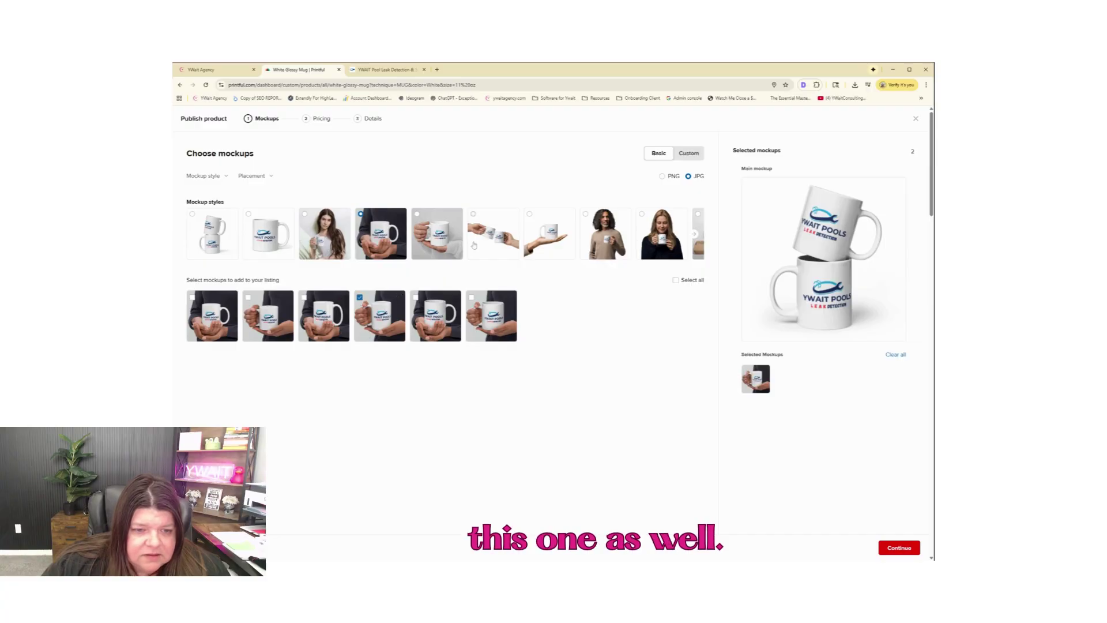
Add the first mockup of the blonde woman in black drinking from the mug to the listing
click(497, 246)
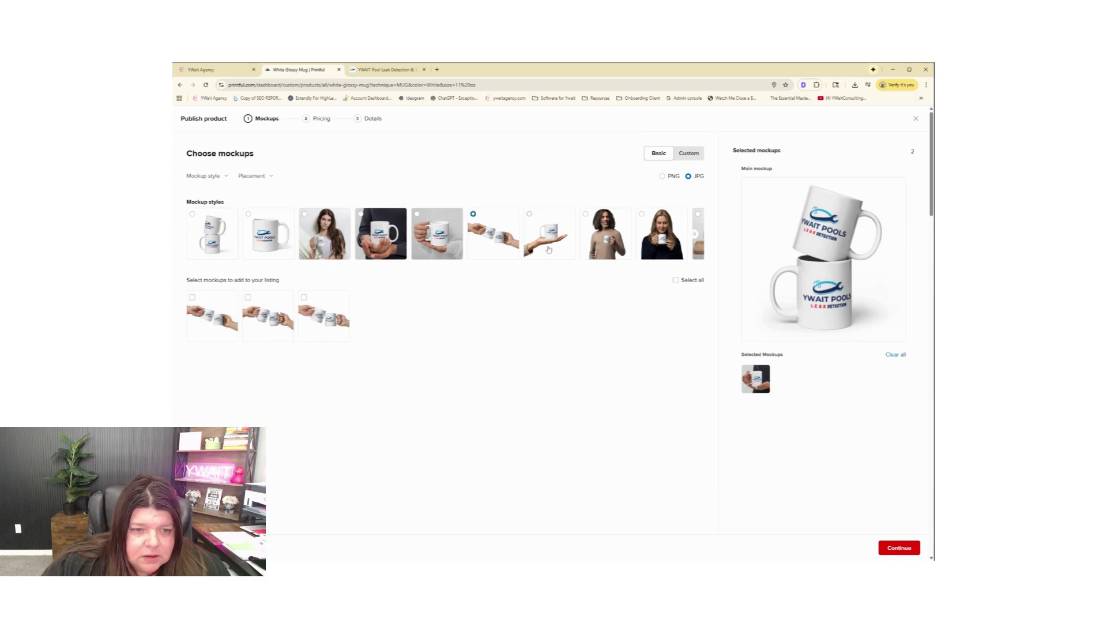
click(695, 233)
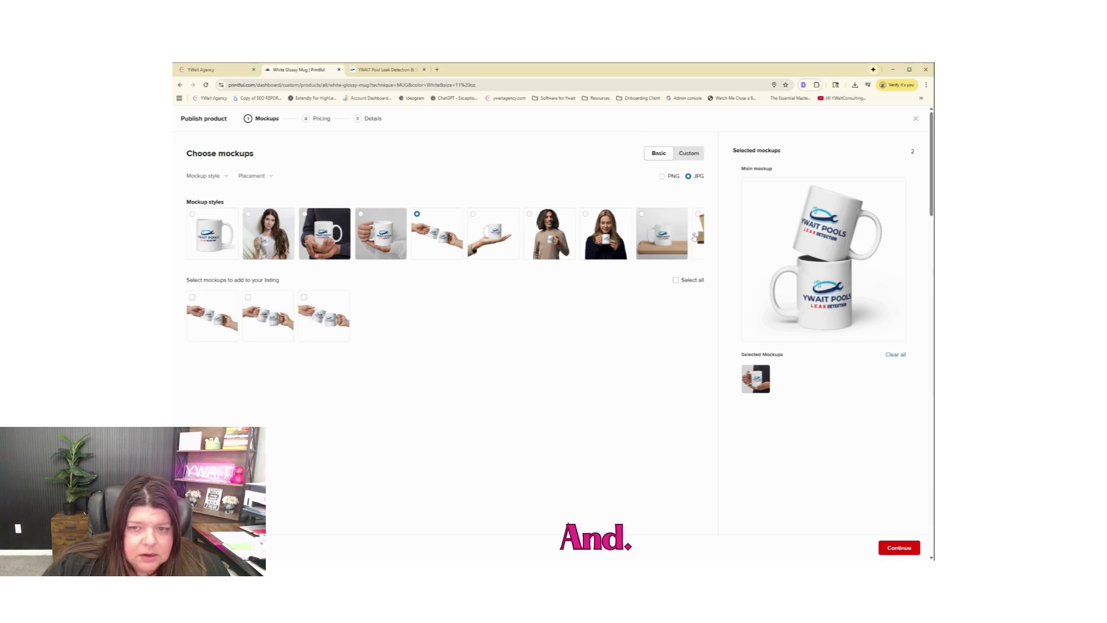
click(605, 237)
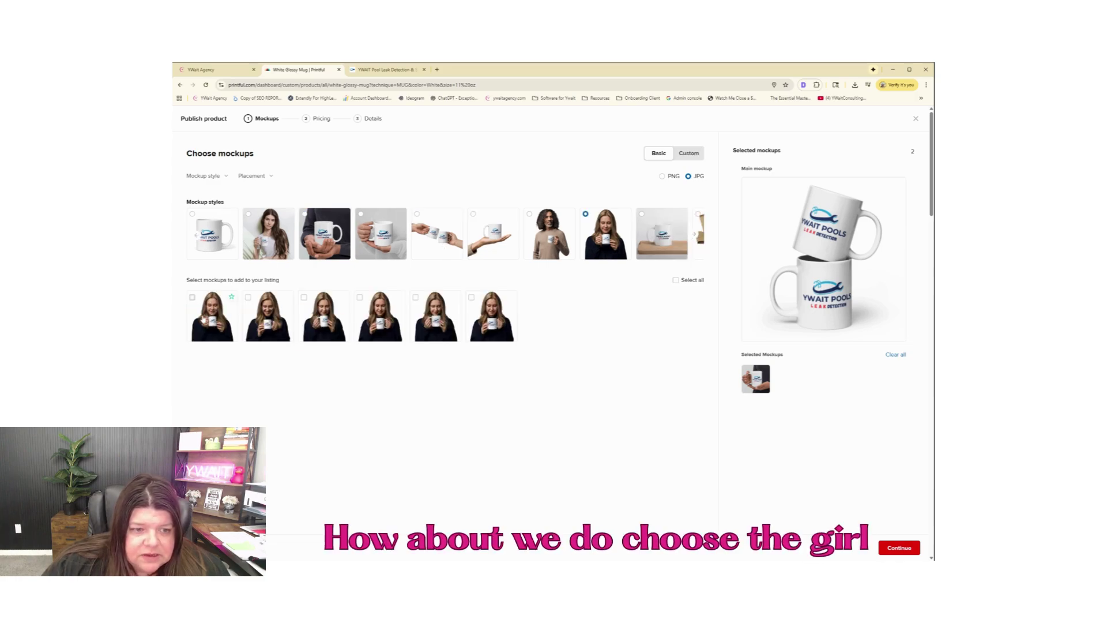
click(192, 298)
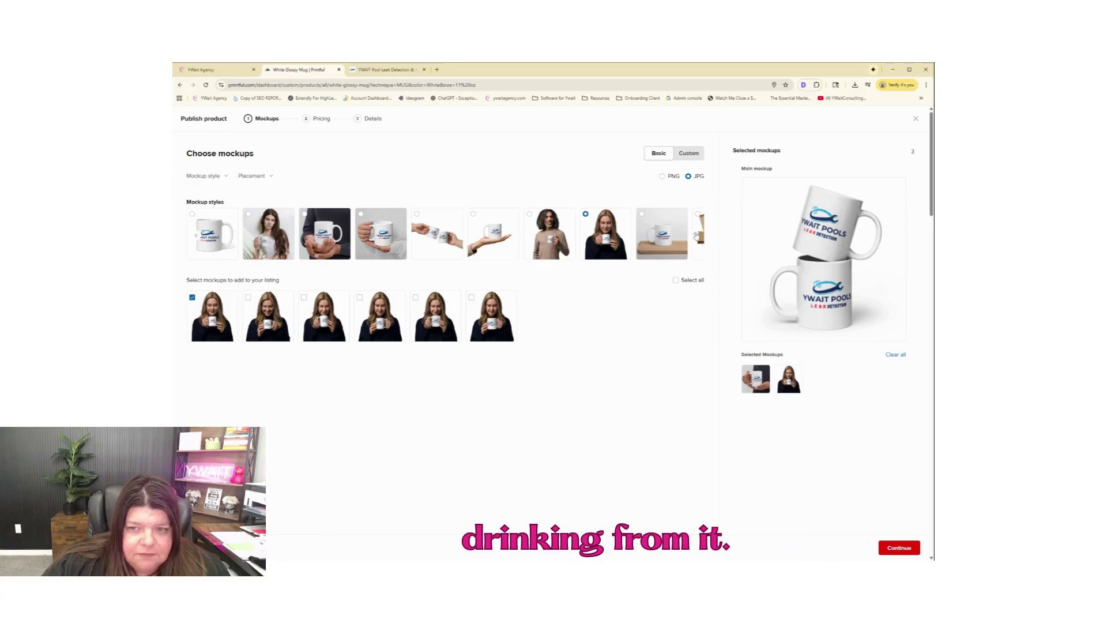
Look through the remaining mockup styles, including the packaging and holiday-themed ones, and return to the stacked-mugs style
click(696, 235)
click(696, 236)
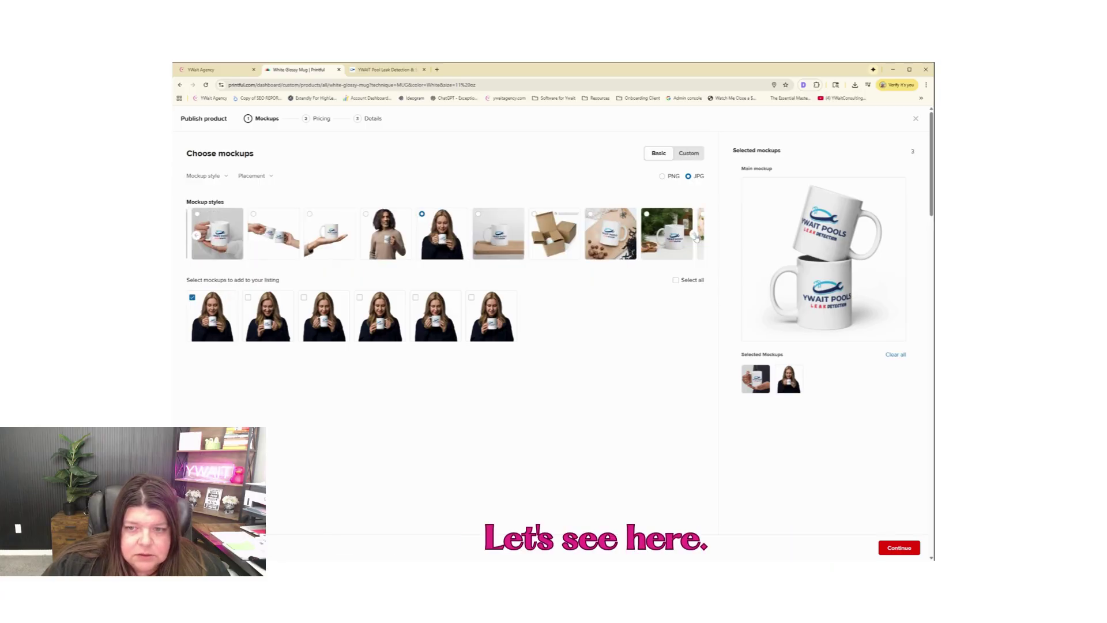
click(696, 238)
click(696, 237)
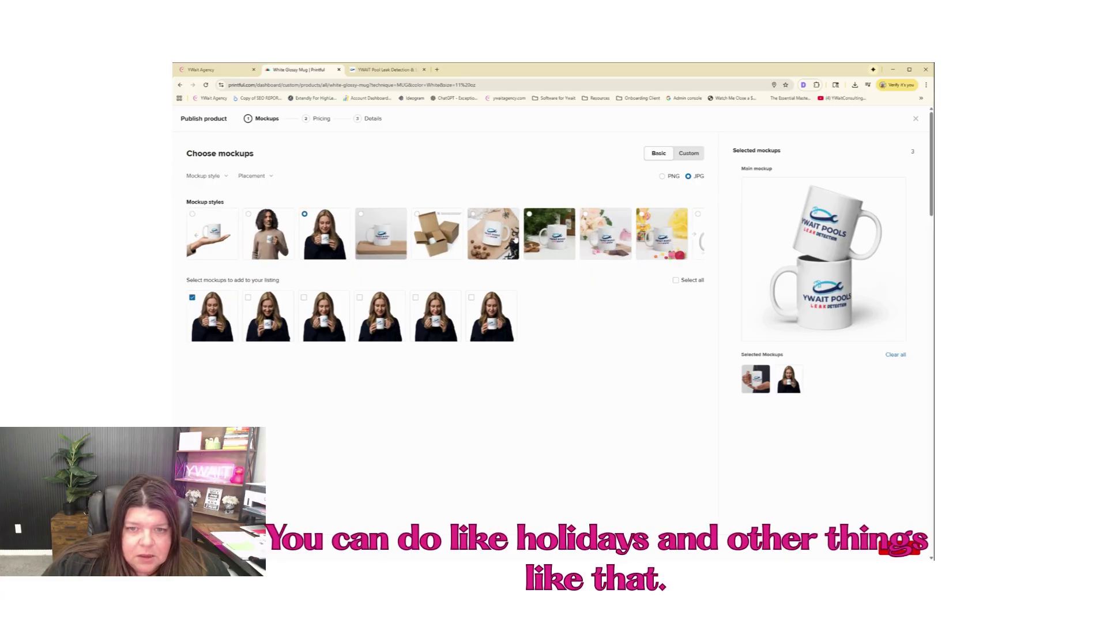
click(696, 239)
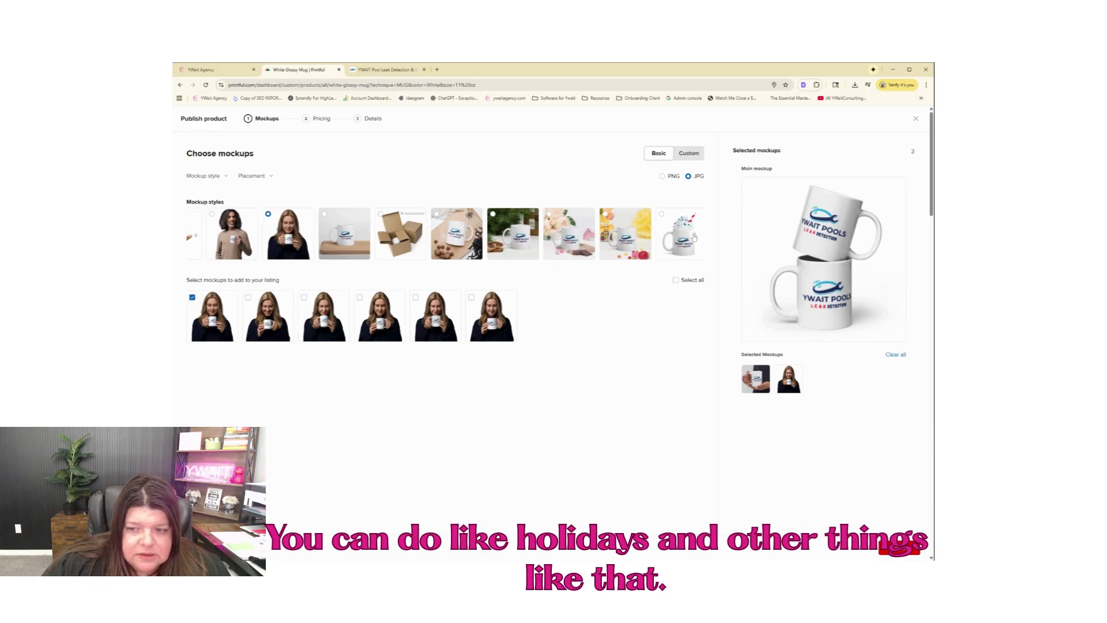
click(694, 237)
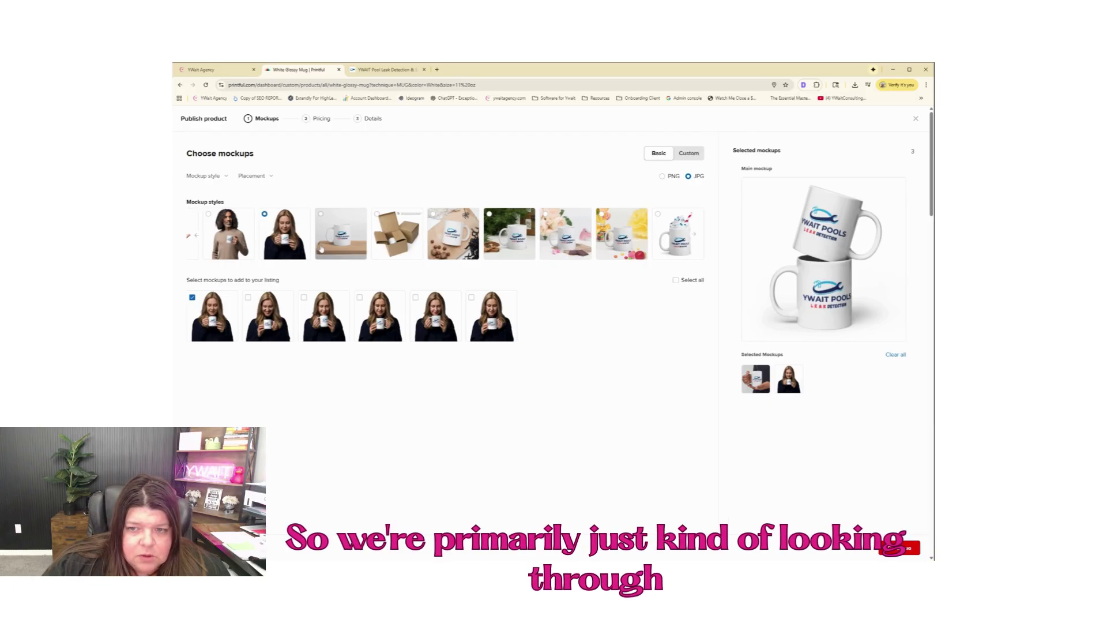
click(195, 237)
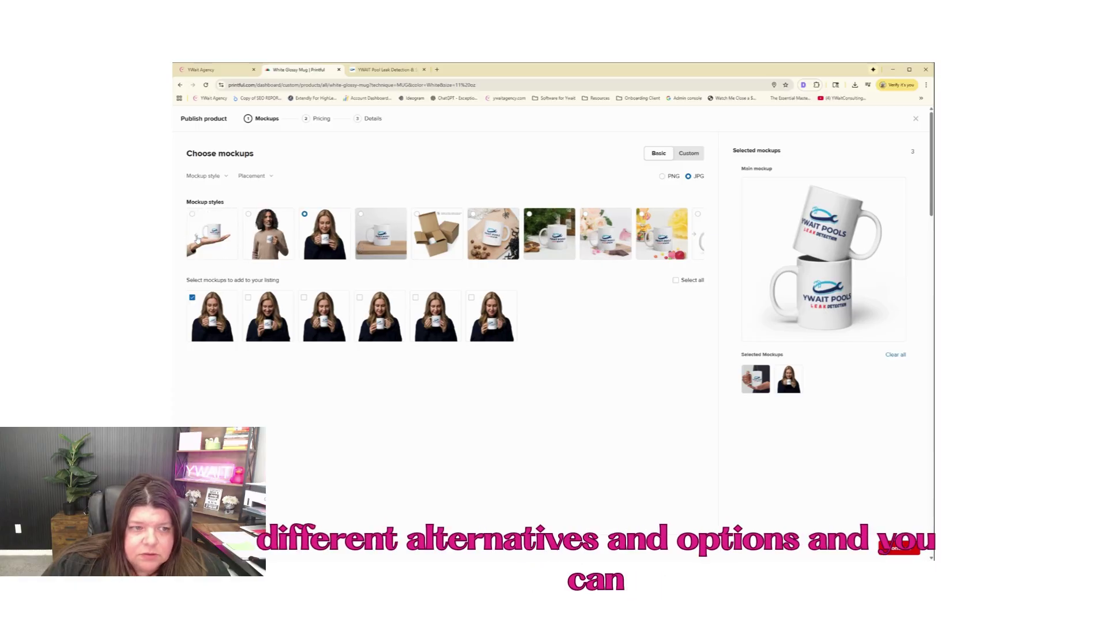
click(196, 238)
click(197, 238)
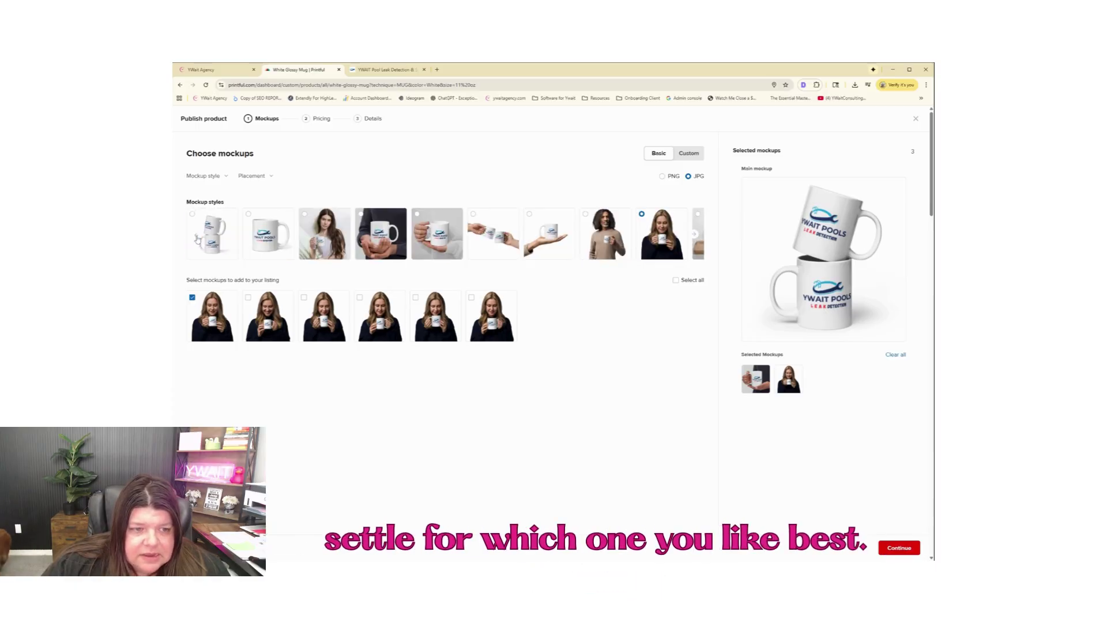
click(196, 239)
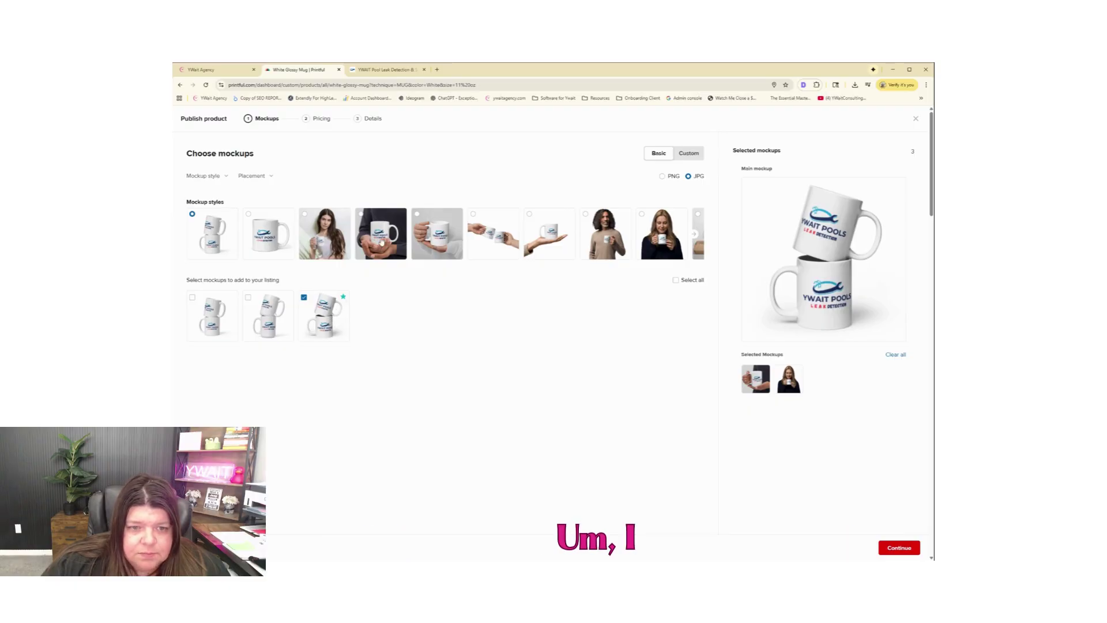
Add the first mockup of two hands holding mugs together and the first open-box packaging mockup to the listing
click(502, 237)
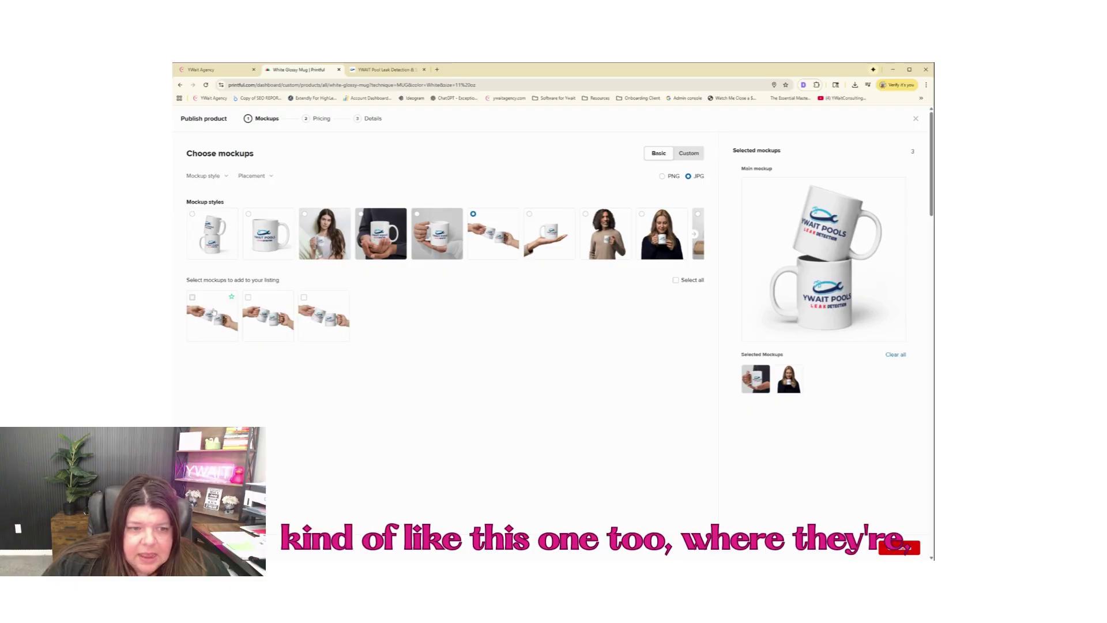
click(193, 298)
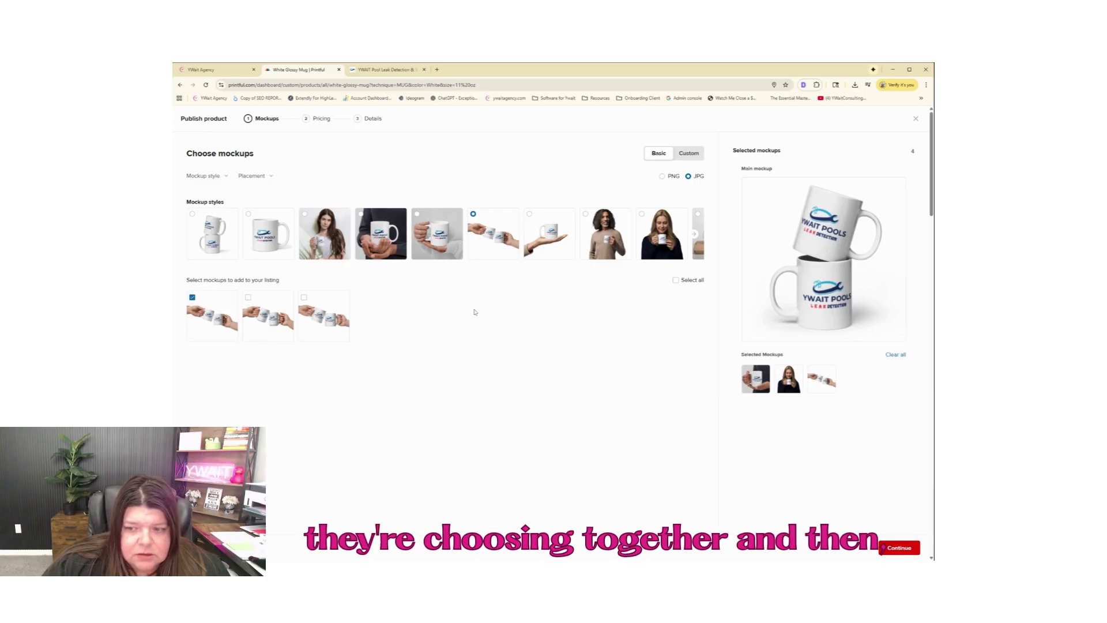
click(694, 236)
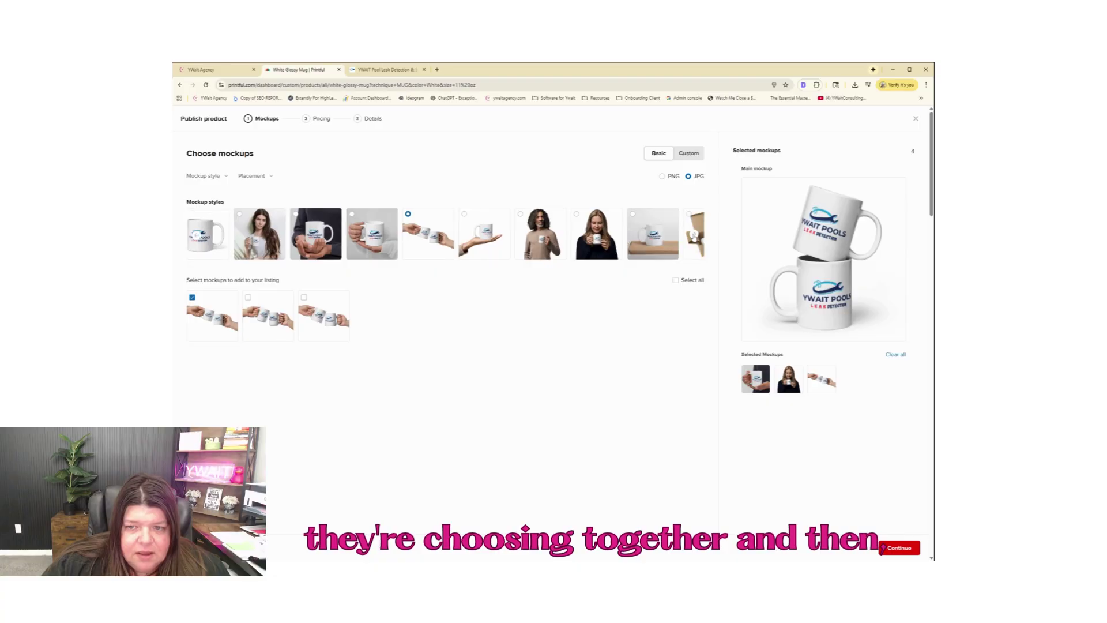
click(694, 237)
click(623, 239)
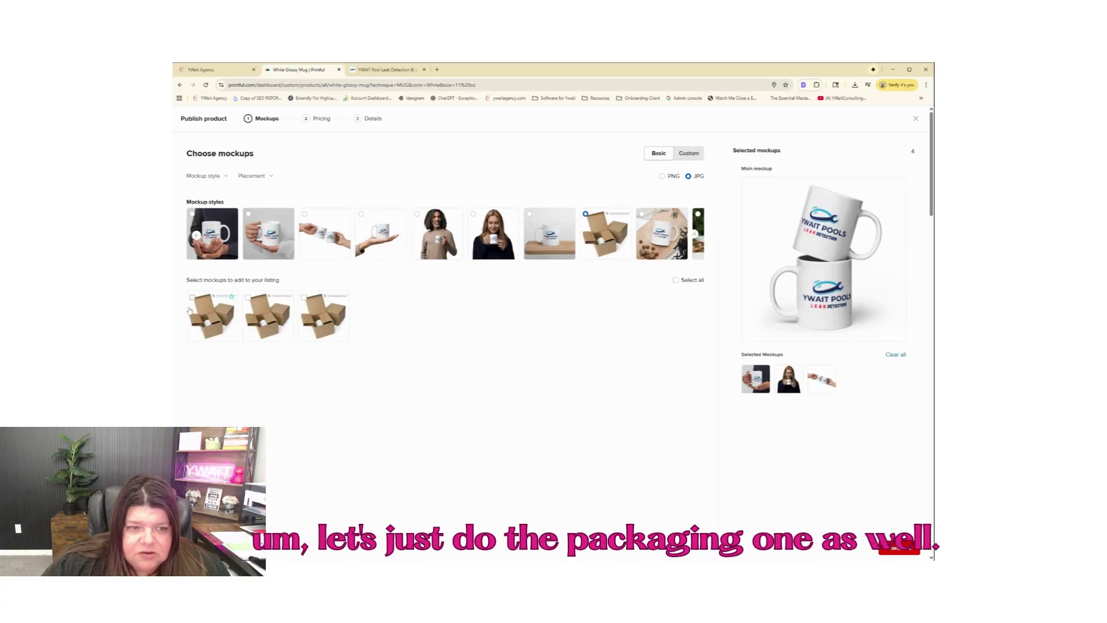
click(190, 308)
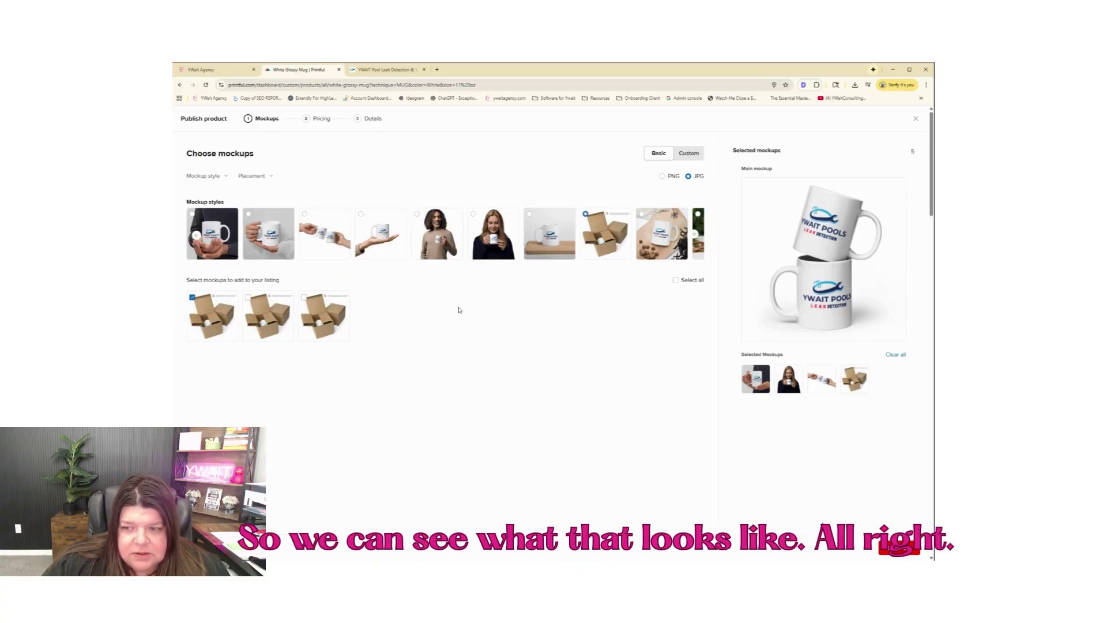
Add the first mockup of the mug topped with whipped cream and a straw to the listing and continue to pricing
click(654, 244)
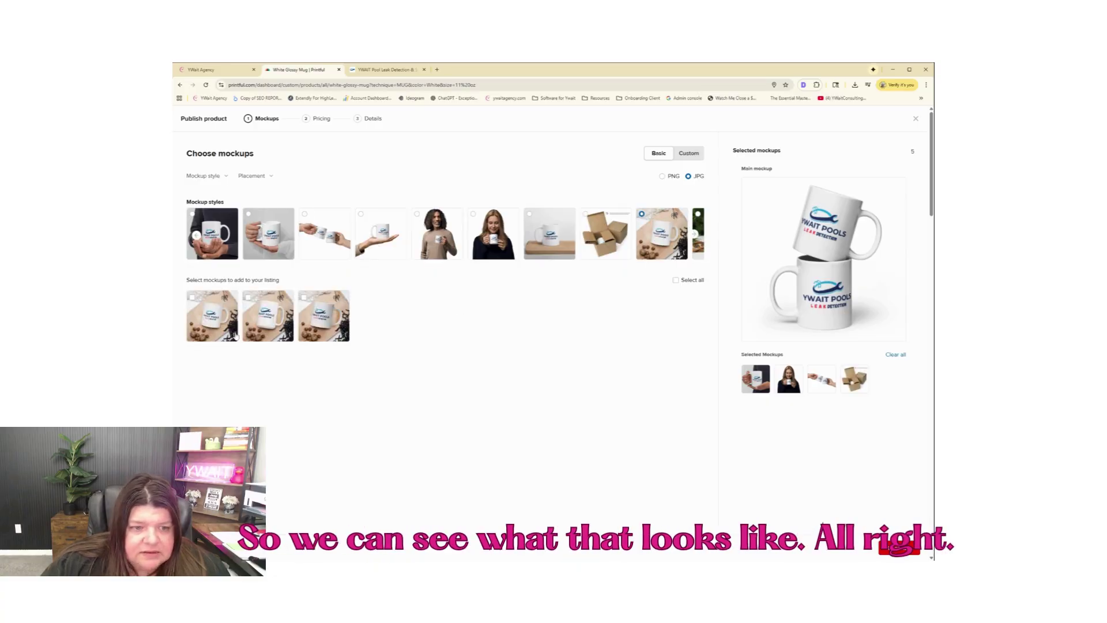
click(696, 235)
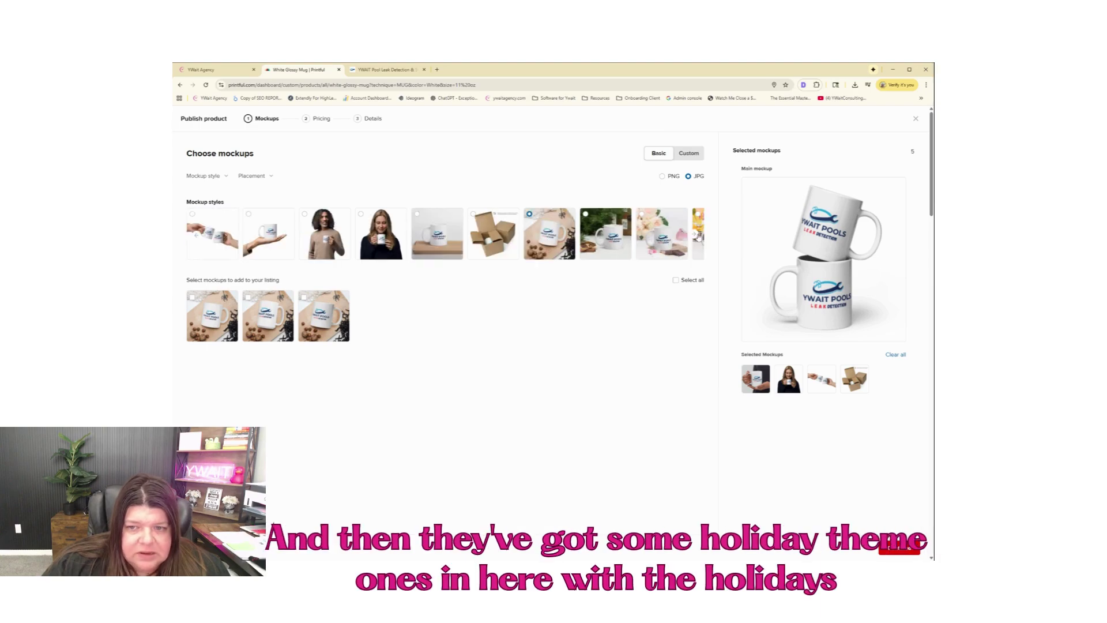
click(696, 236)
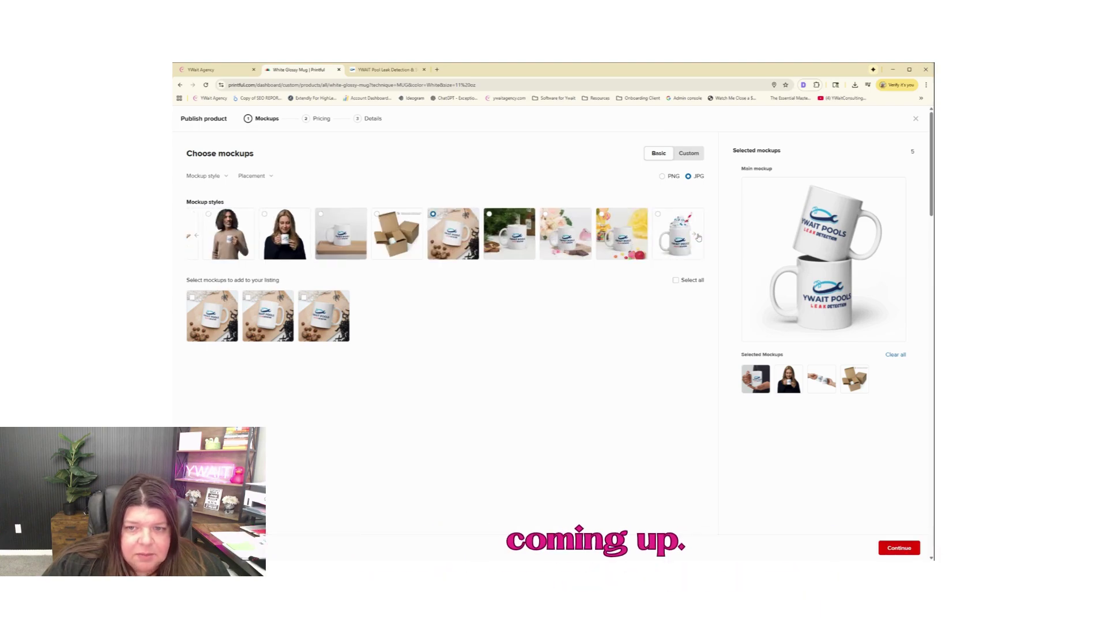
click(655, 241)
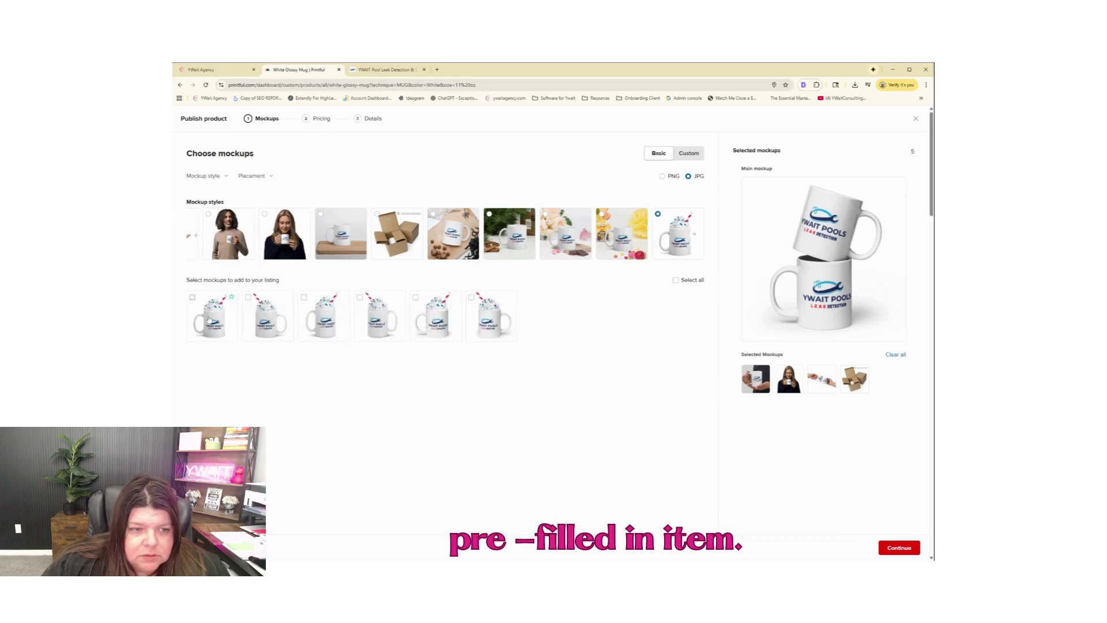
click(192, 298)
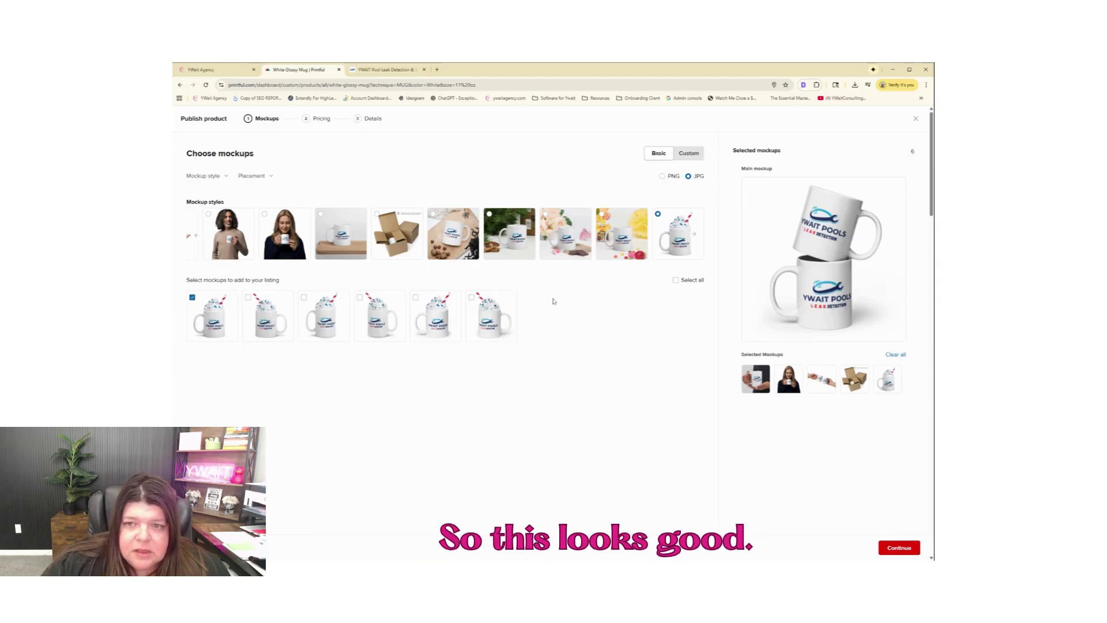
click(899, 549)
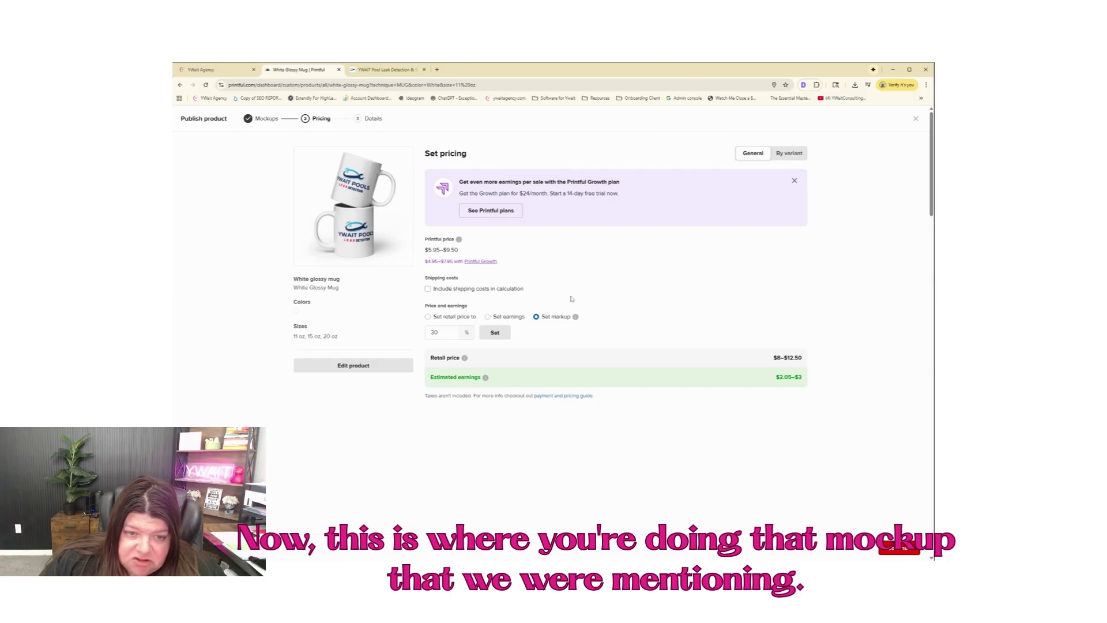
Include shipping costs in the price calculation and apply a 100% markup
click(478, 289)
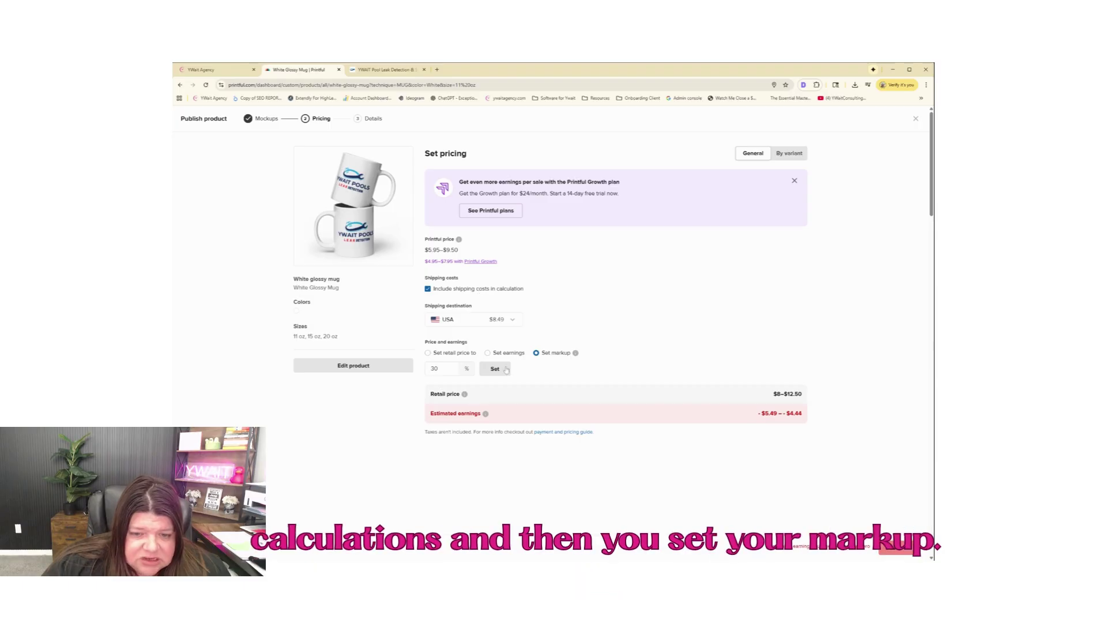
click(440, 369)
key(BackSpace)
key(BackSpace)
text(100)
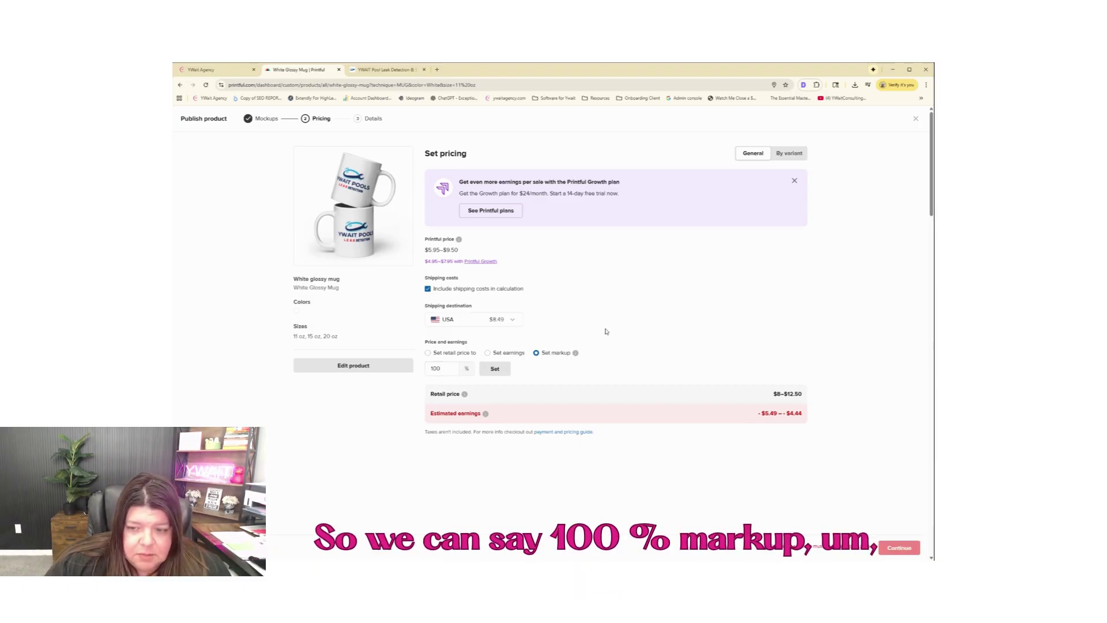
click(497, 369)
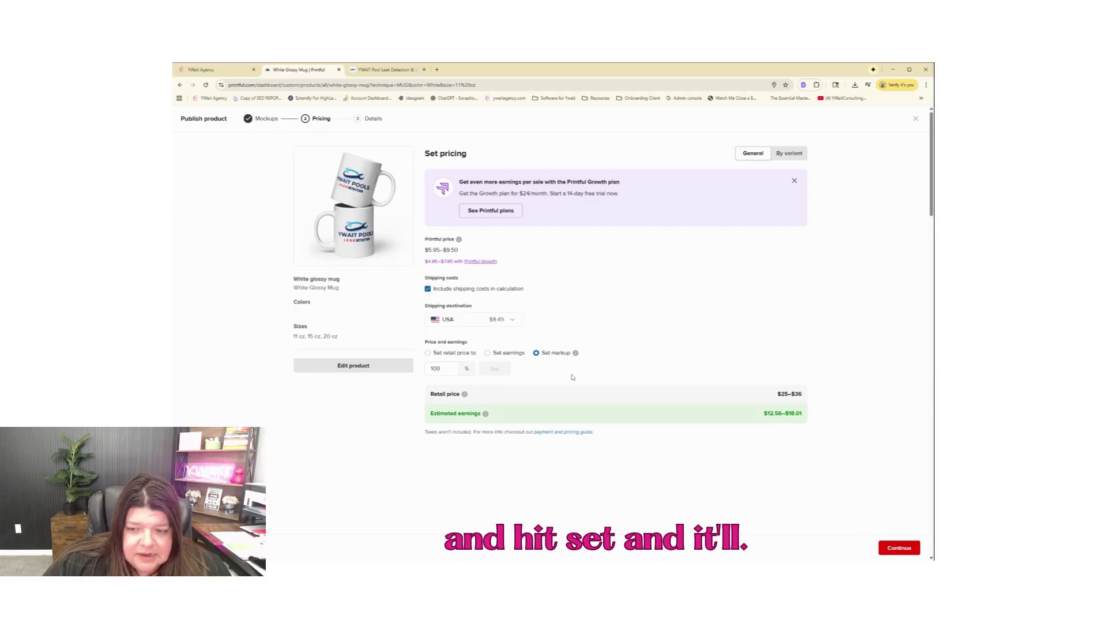
Lower the markup to 80% and apply it to the mug's prices
click(450, 371)
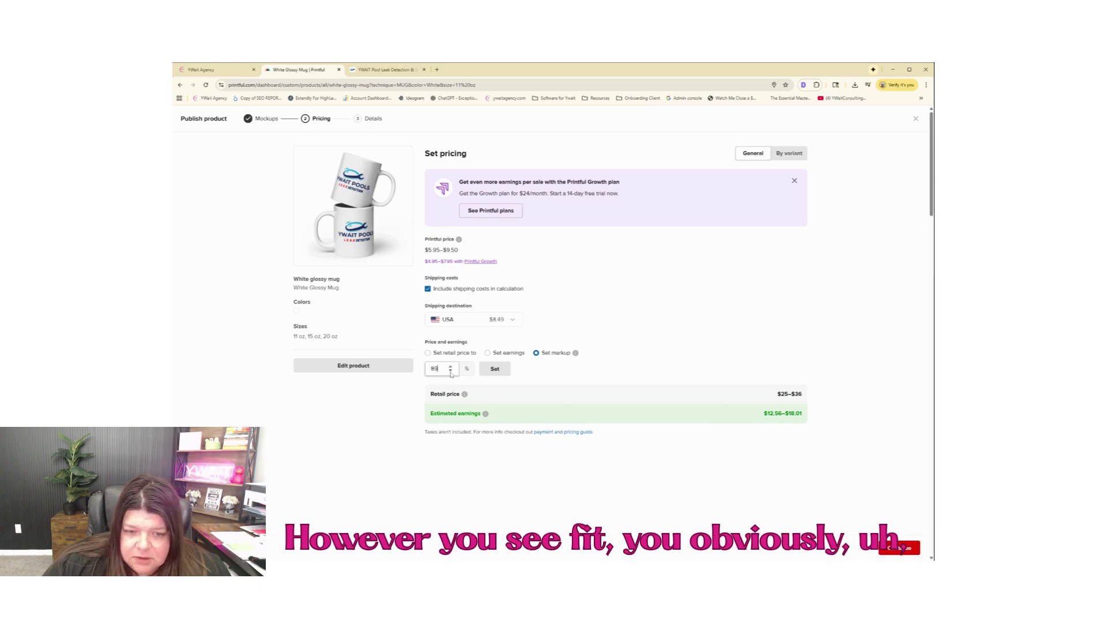
click(451, 371)
click(450, 372)
click(450, 372)
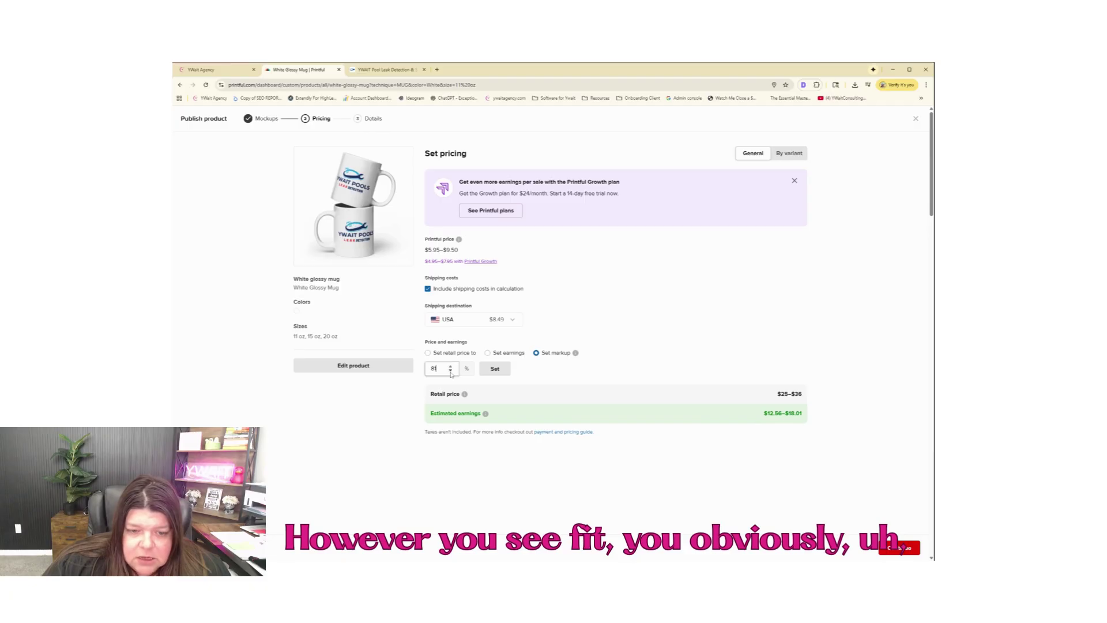
click(450, 372)
click(488, 370)
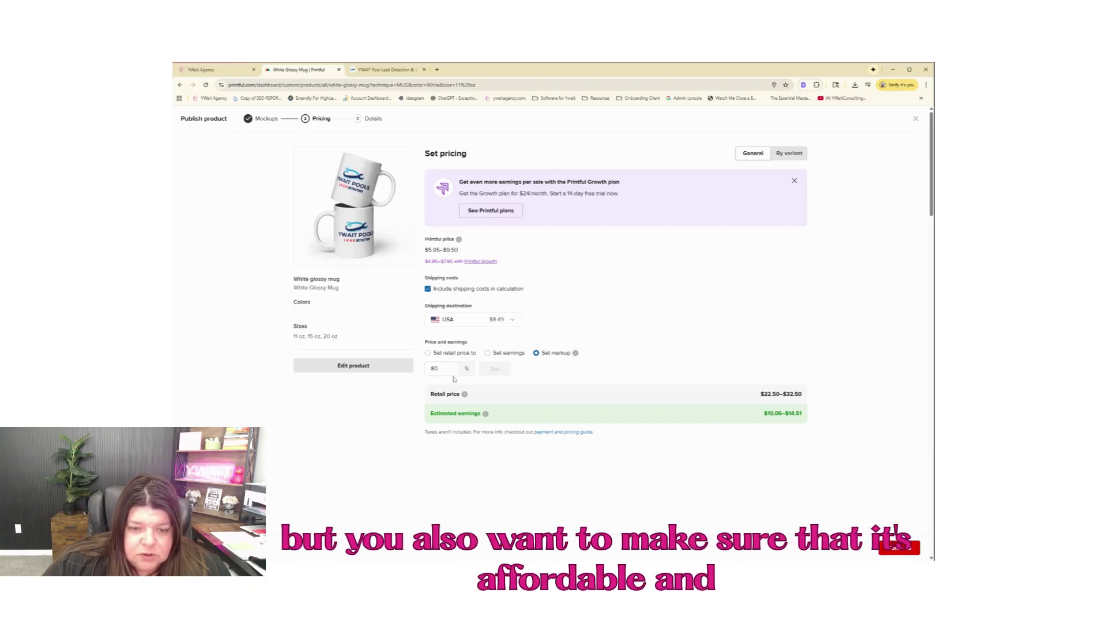
Set the markup to 60%, apply it and continue to the product details
drag(453, 370, 413, 372)
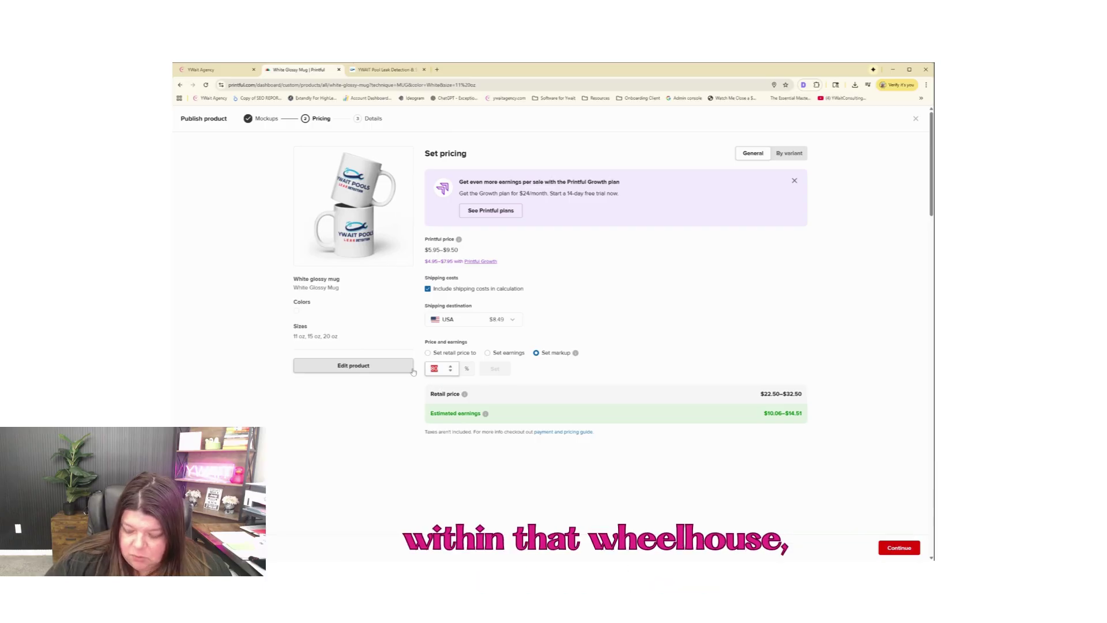
text(60)
click(490, 371)
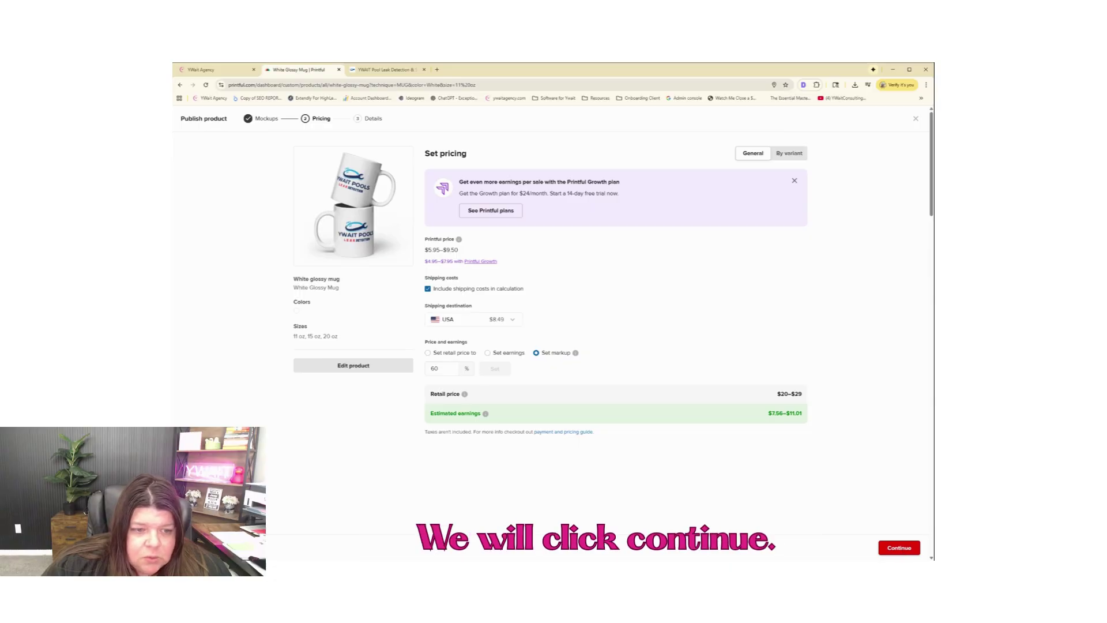
click(899, 547)
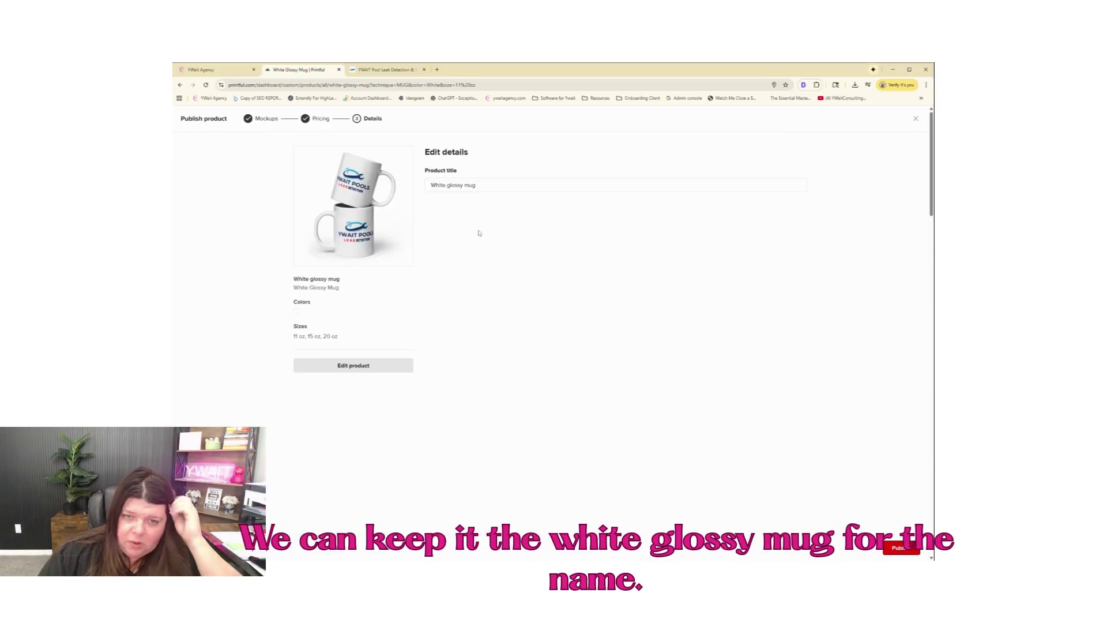
Publish the mug under its default product title and look over the list of published products
click(899, 548)
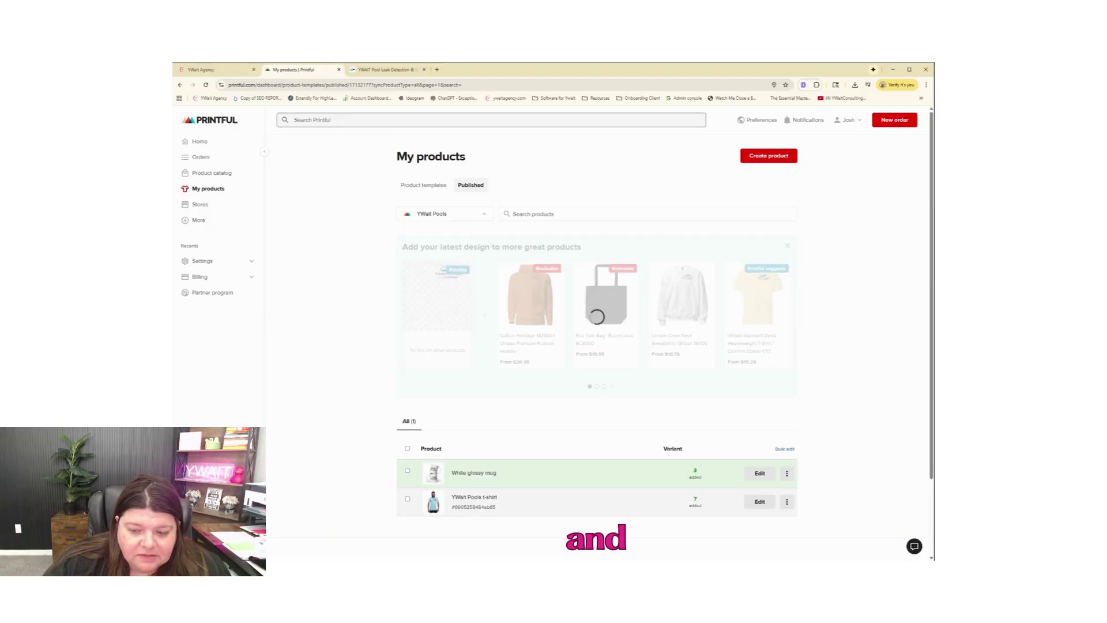
scroll(538, 491, down, 2)
scroll(538, 491, down, 2)
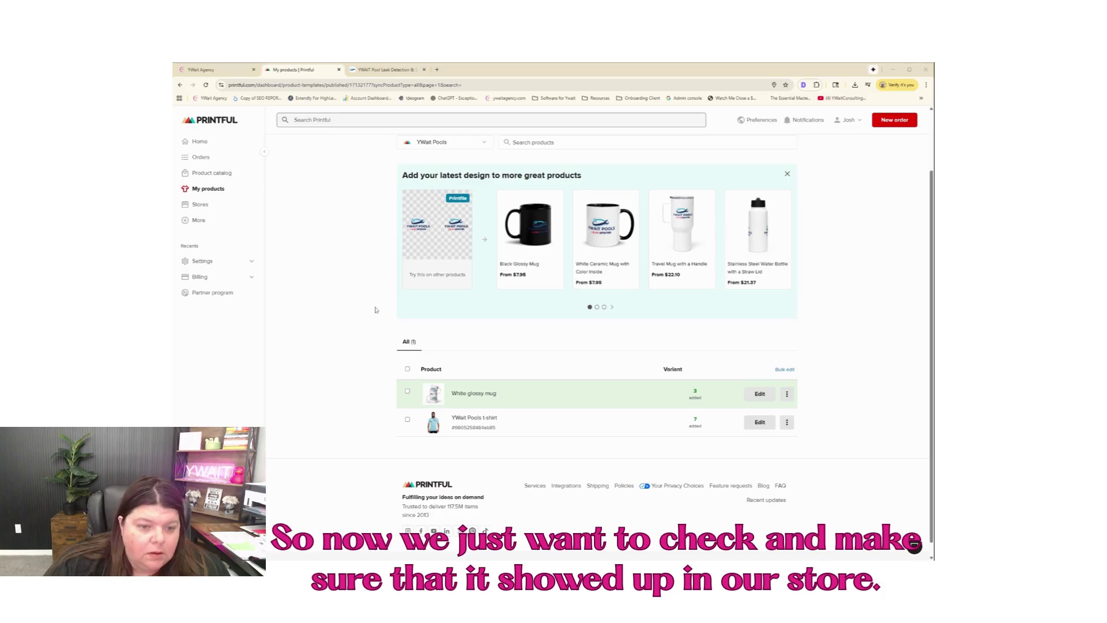
Switch to YWait Agency, open the Swag Store Template website in the SWAG STORE folder and view its live Products List page
click(203, 70)
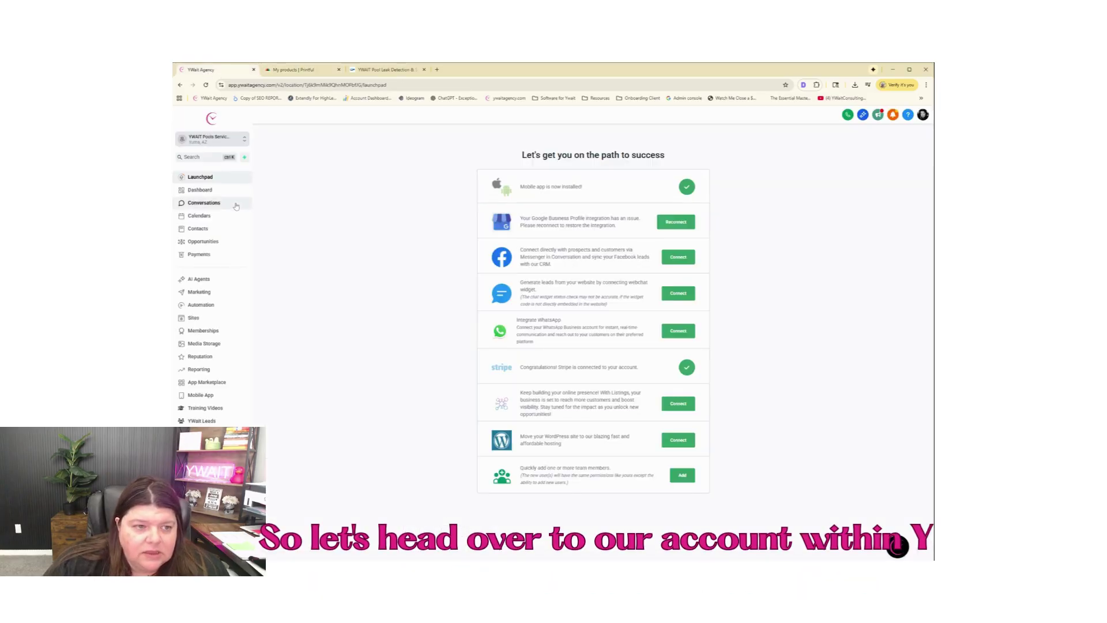
click(195, 320)
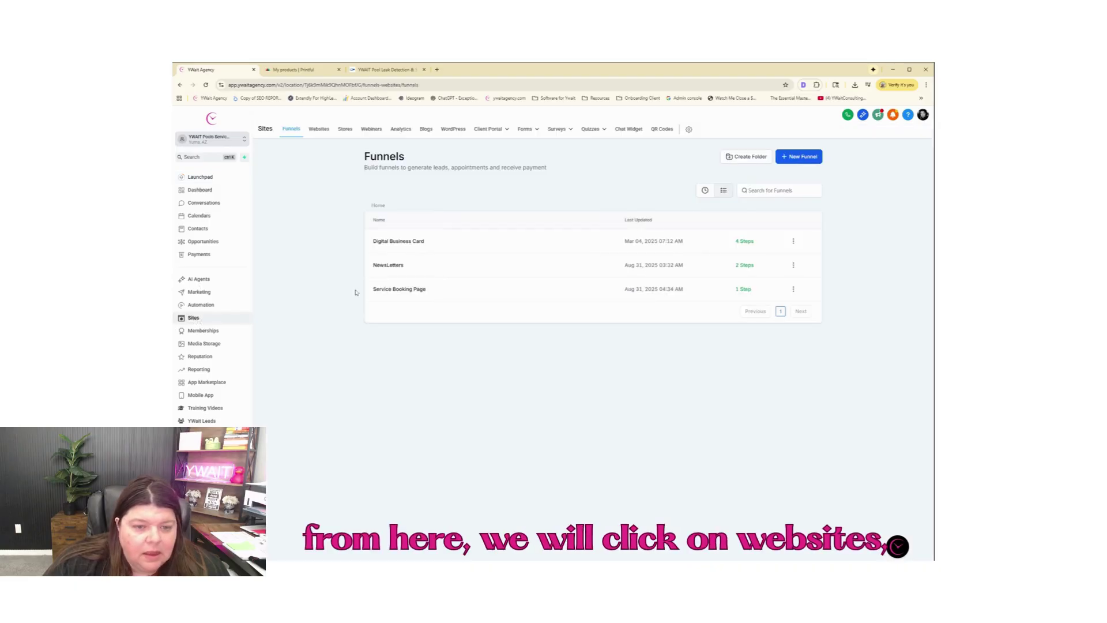
click(321, 130)
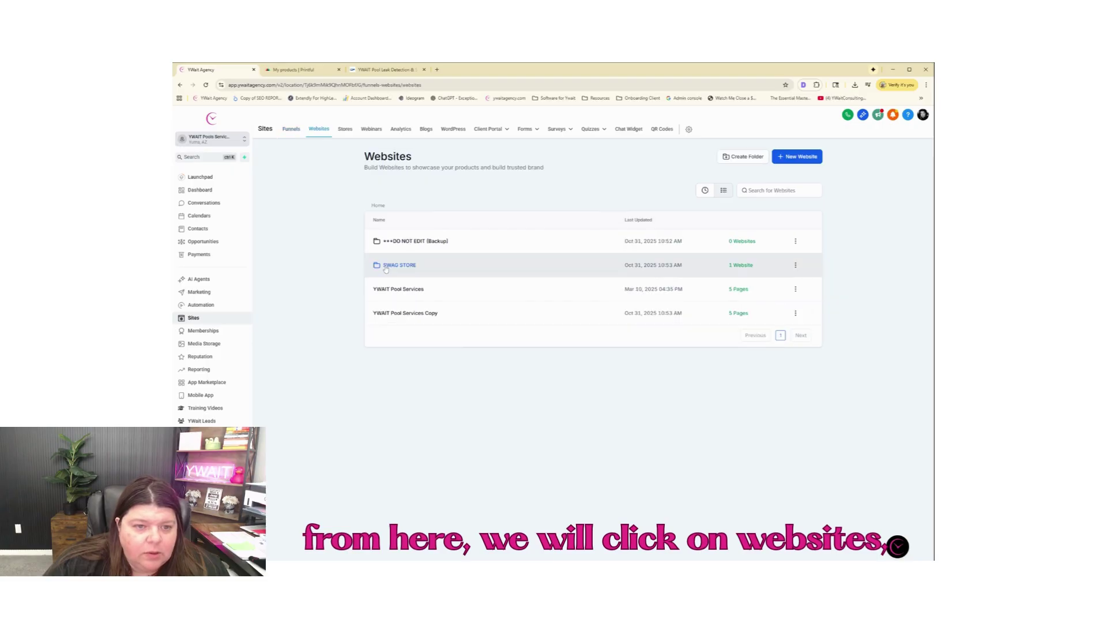
click(399, 265)
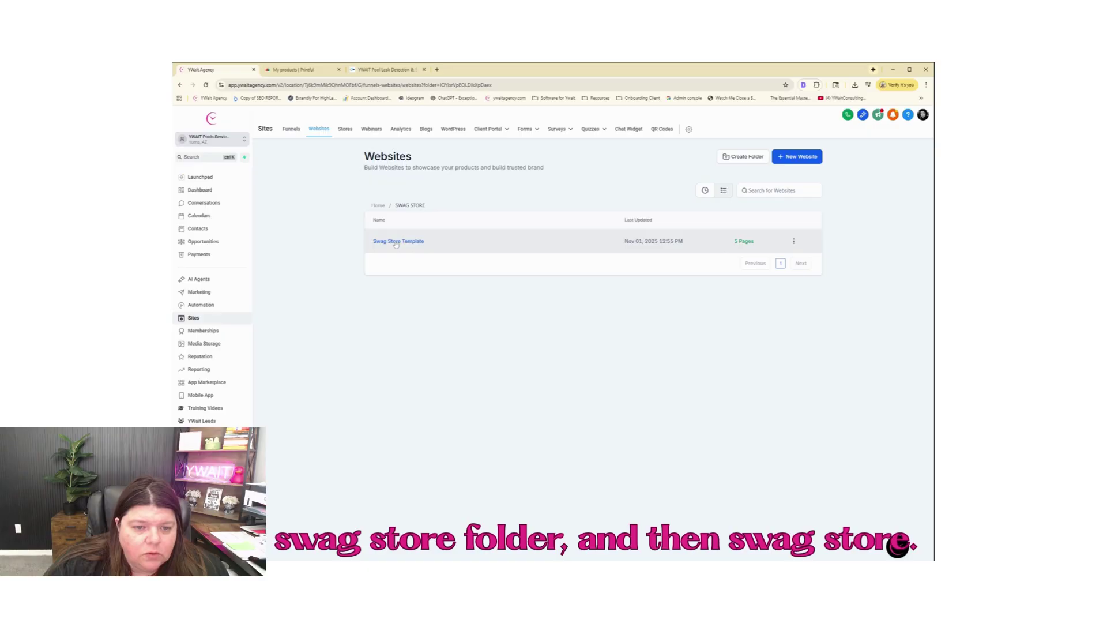
click(397, 241)
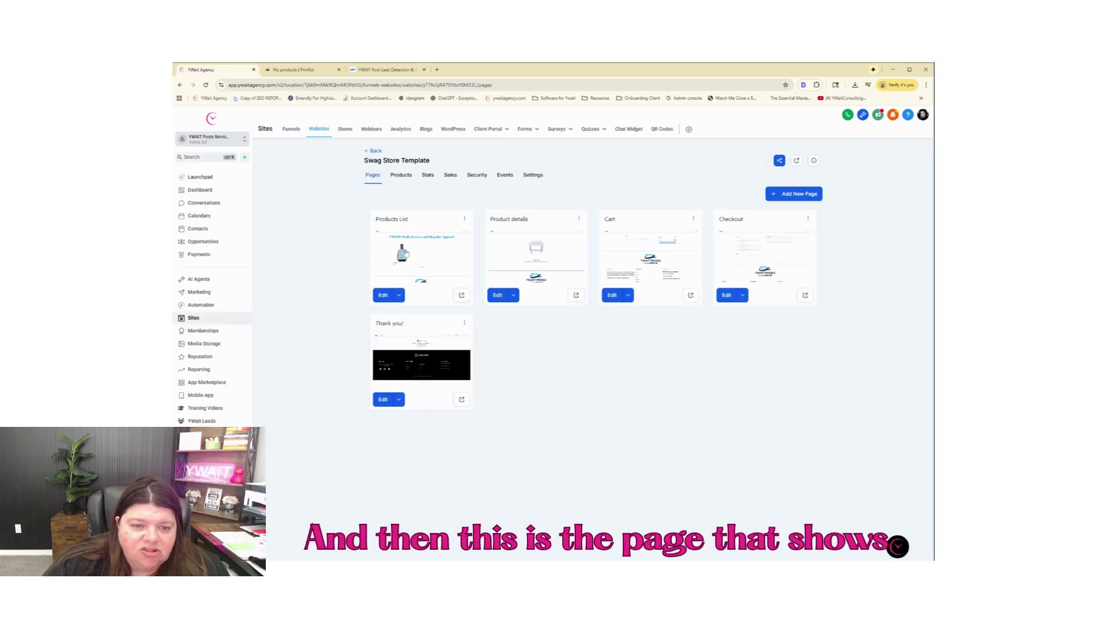
click(460, 296)
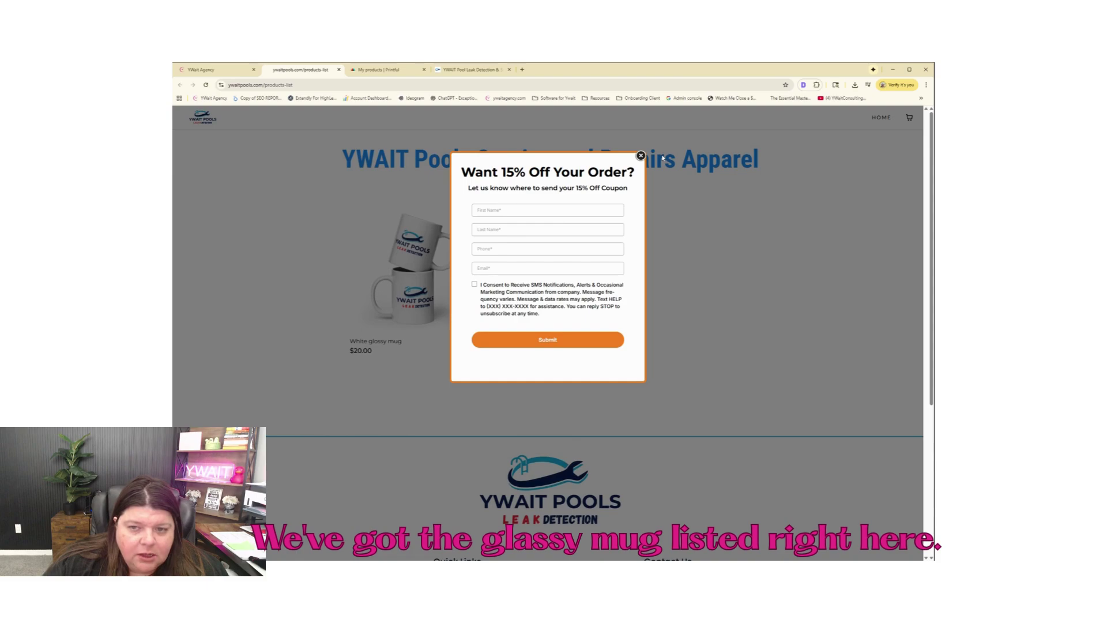
Dismiss the 15% off coupon offer, open the White glossy mug from the store's product list and look over its details
click(641, 155)
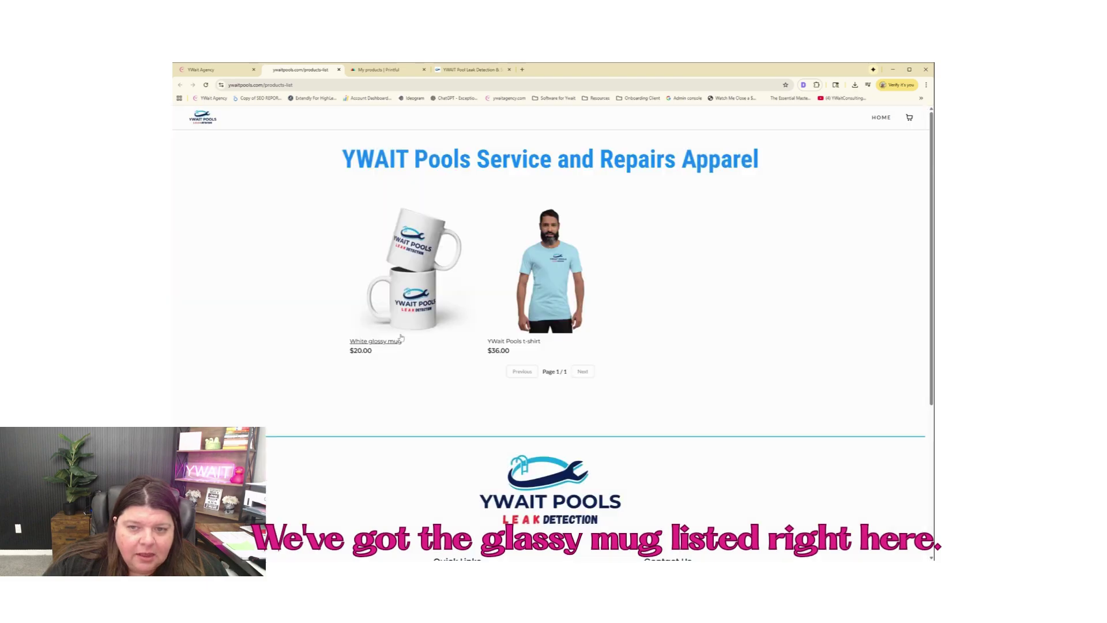
click(400, 340)
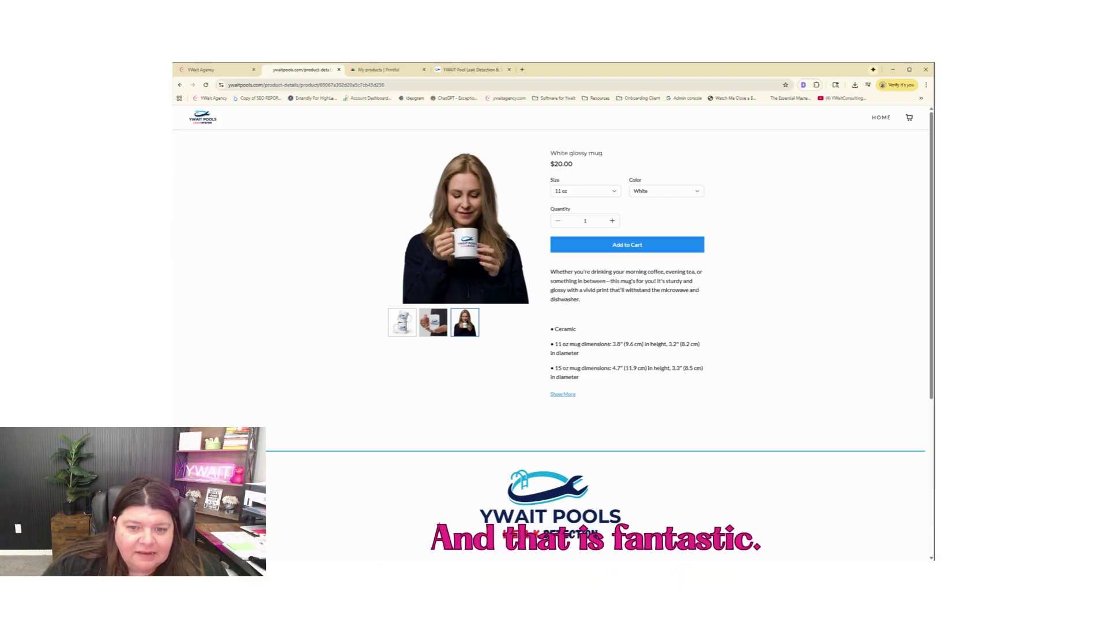
scroll(578, 359, down, 1)
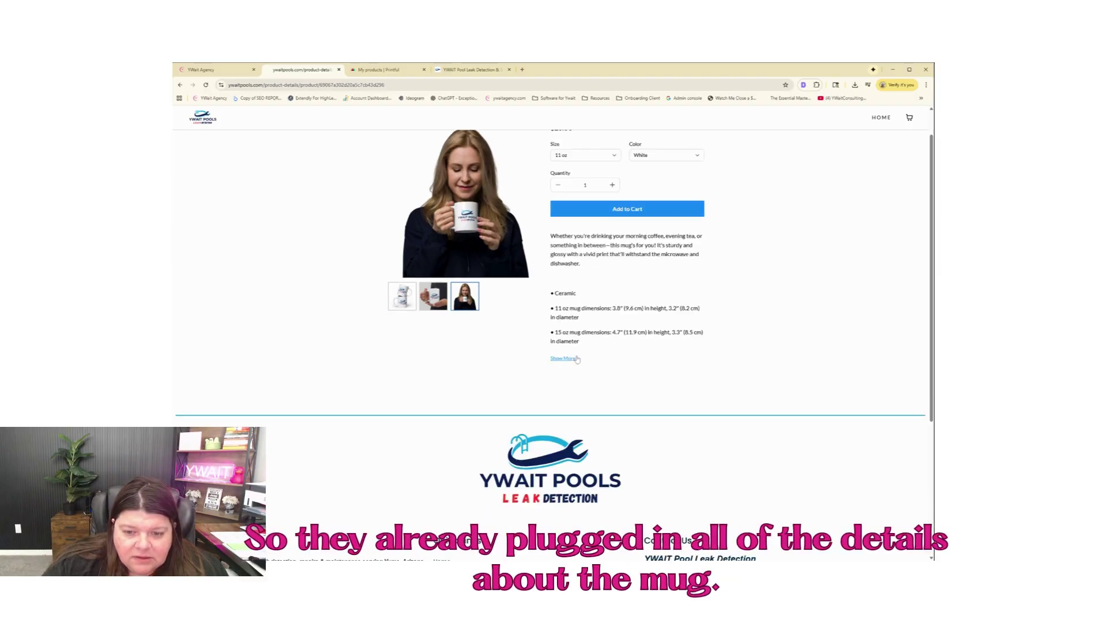
scroll(577, 359, up, 1)
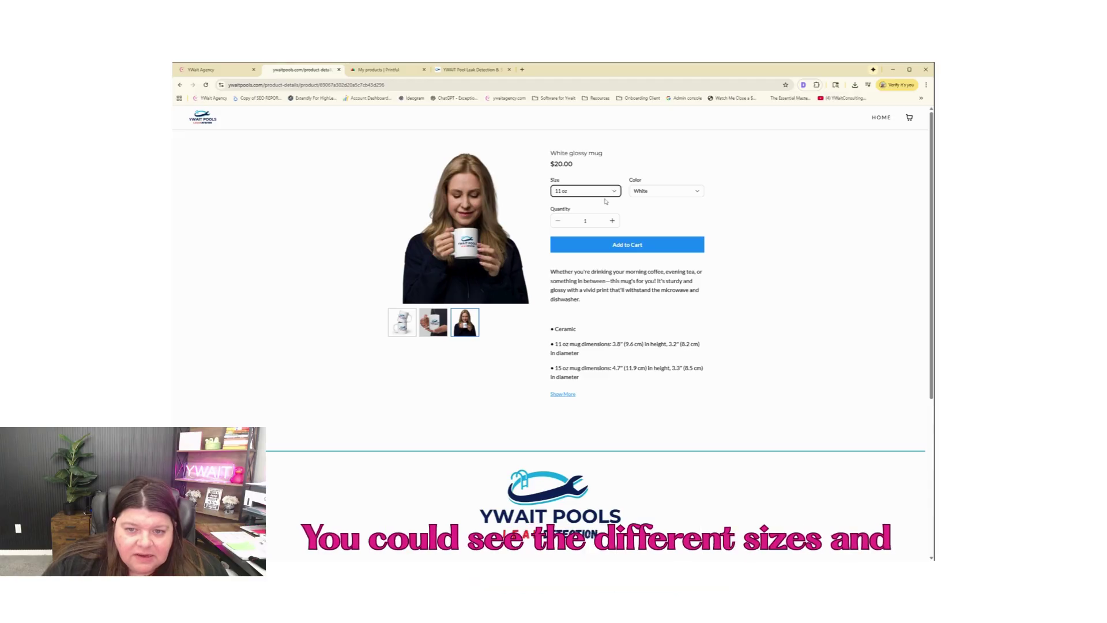
Preview the mug's 20 oz size option on the store page and return the size to 11 oz
click(600, 198)
key(Down)
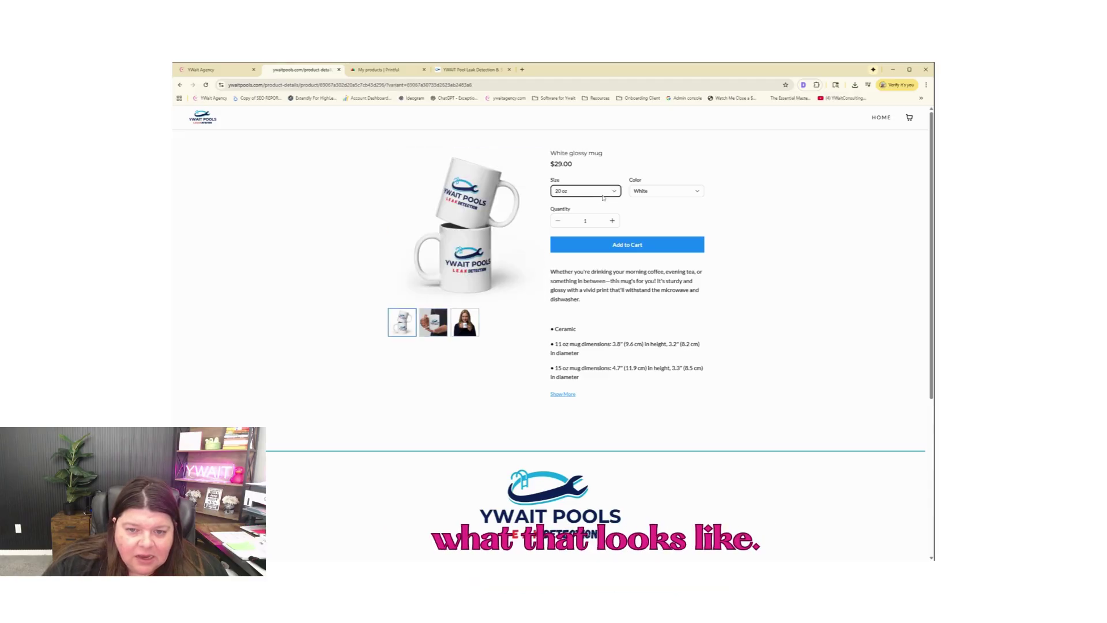
key(Up)
key(Up)
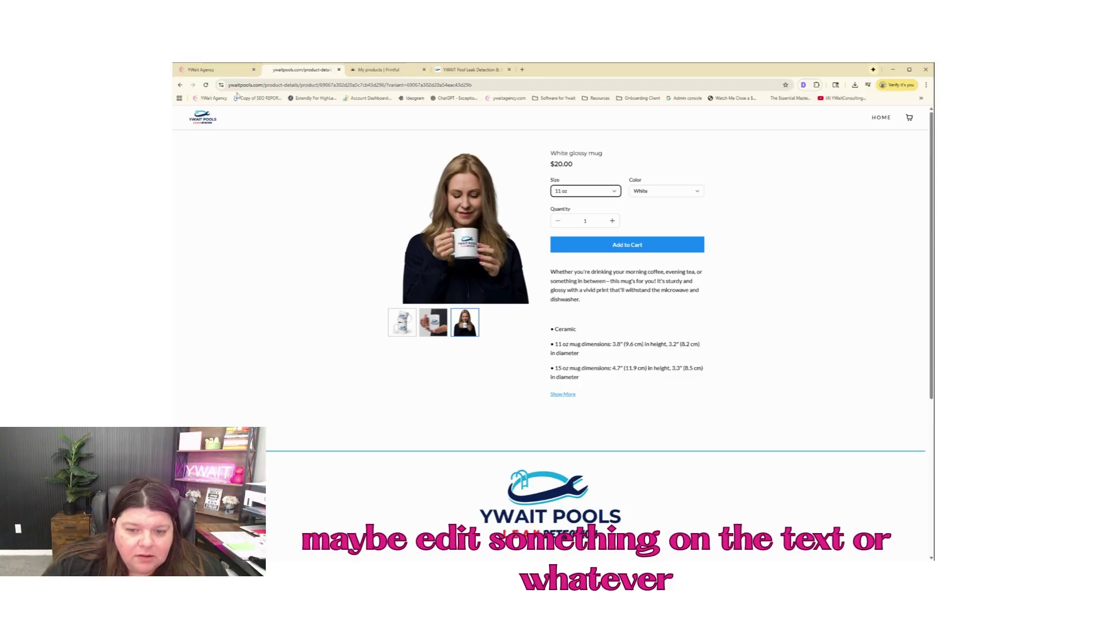
Switch to YWait Agency and open the White glossy mug for editing from the Payments product list
click(203, 69)
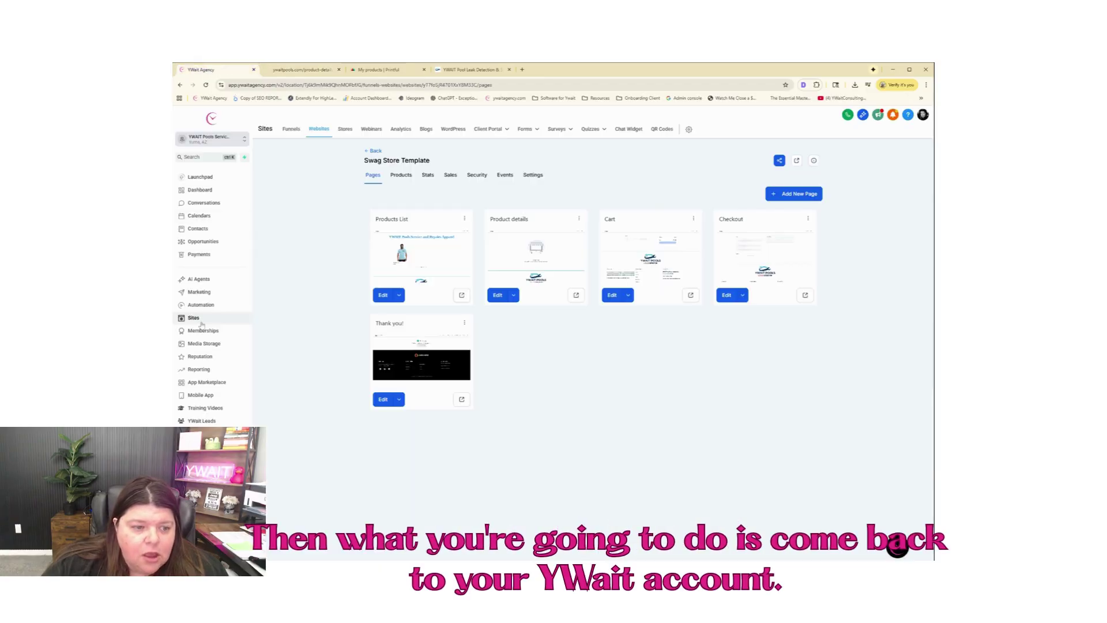
click(199, 254)
click(588, 129)
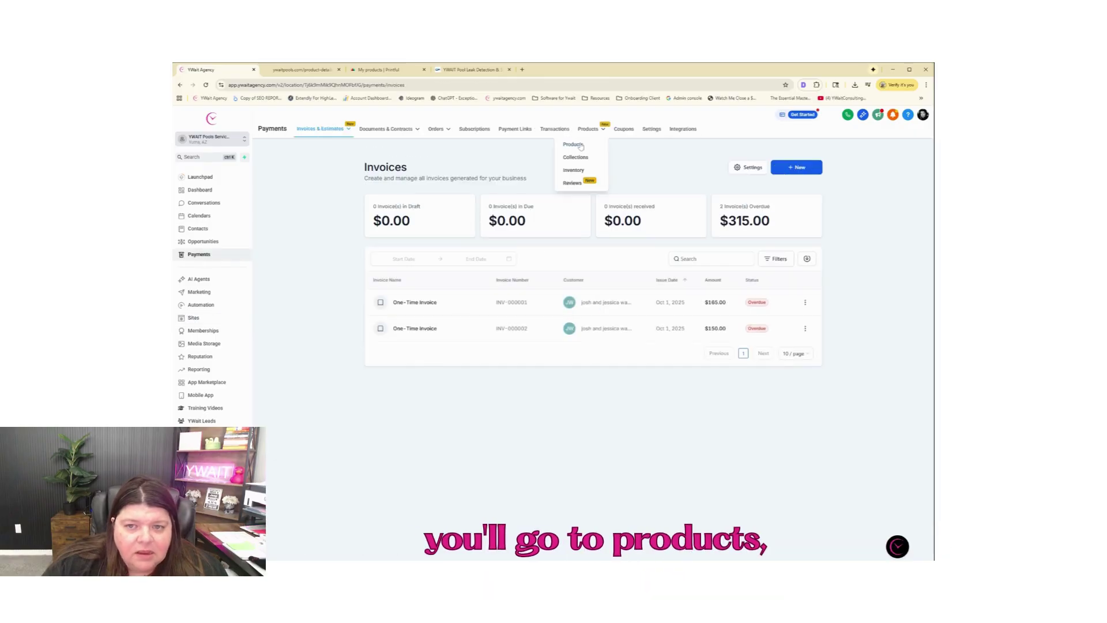
click(581, 147)
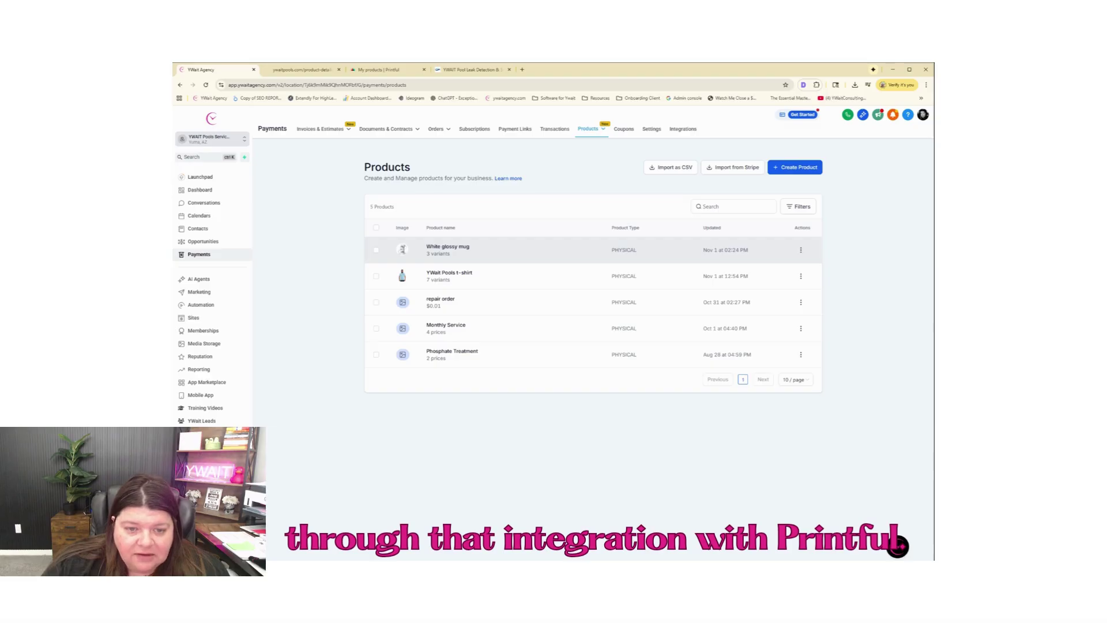
click(455, 253)
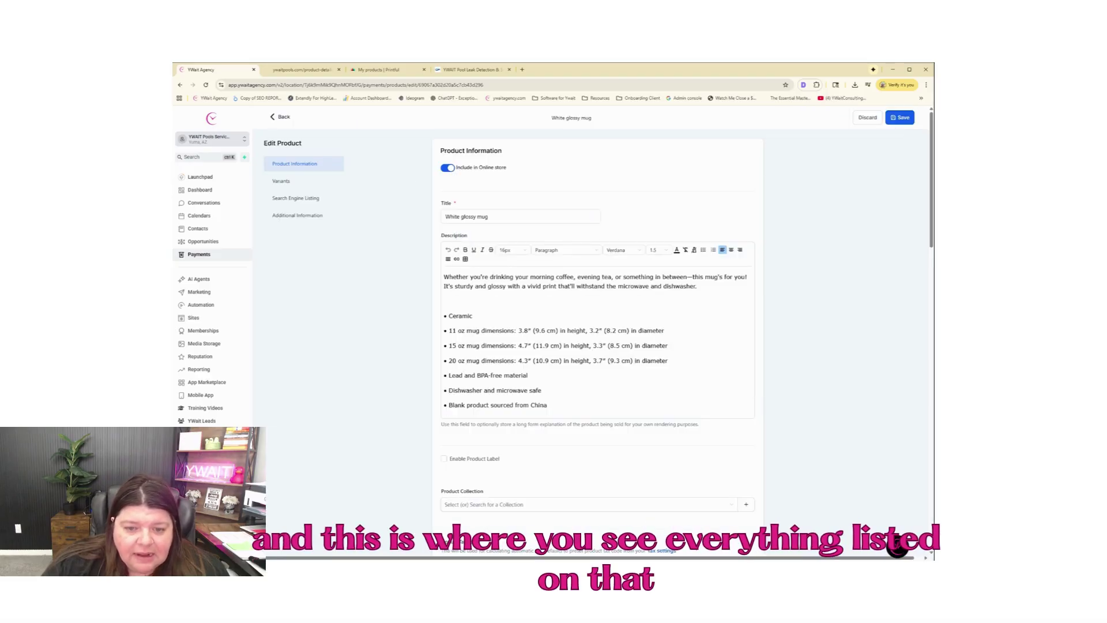
Review the mug's description, tax options, product media and variant prices
scroll(897, 547, down, 1)
scroll(897, 547, down, 5)
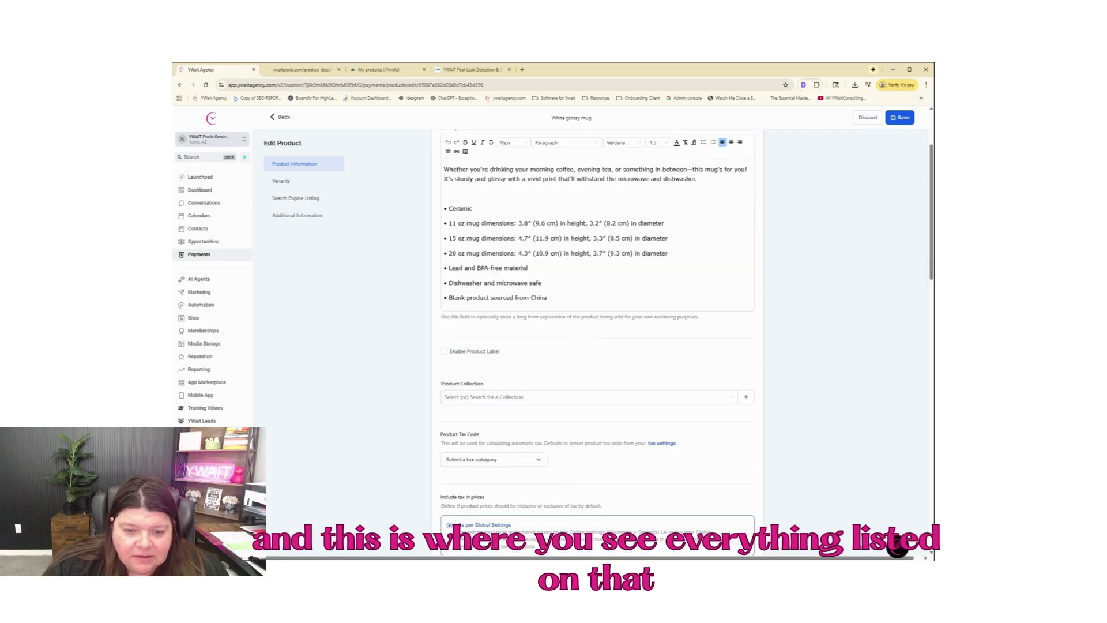
scroll(507, 306, down, 3)
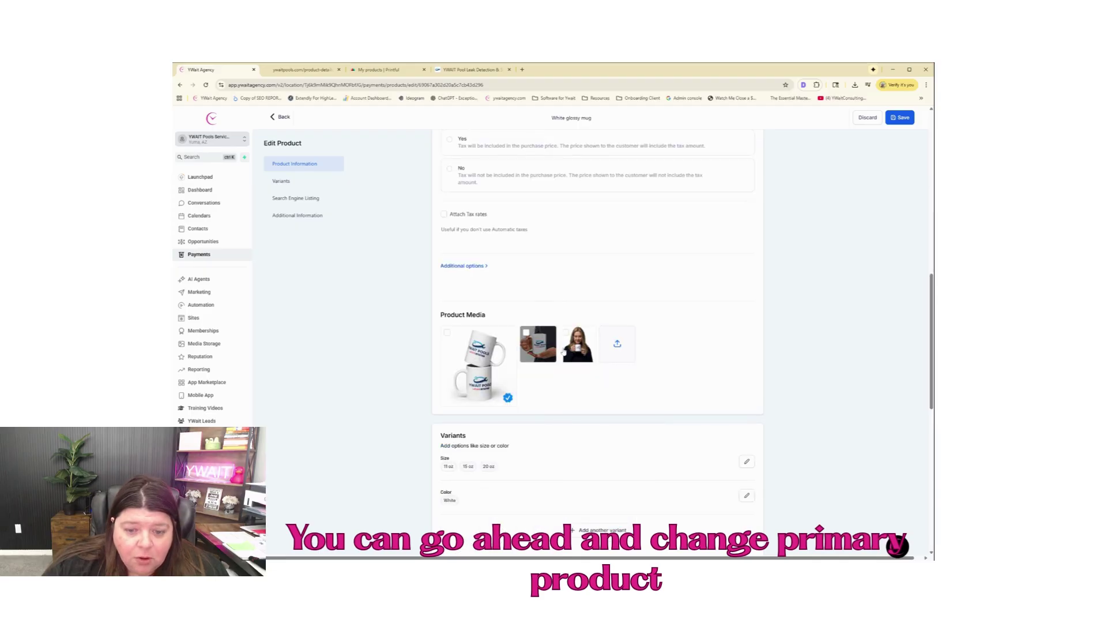
scroll(558, 403, down, 2)
scroll(558, 402, down, 1)
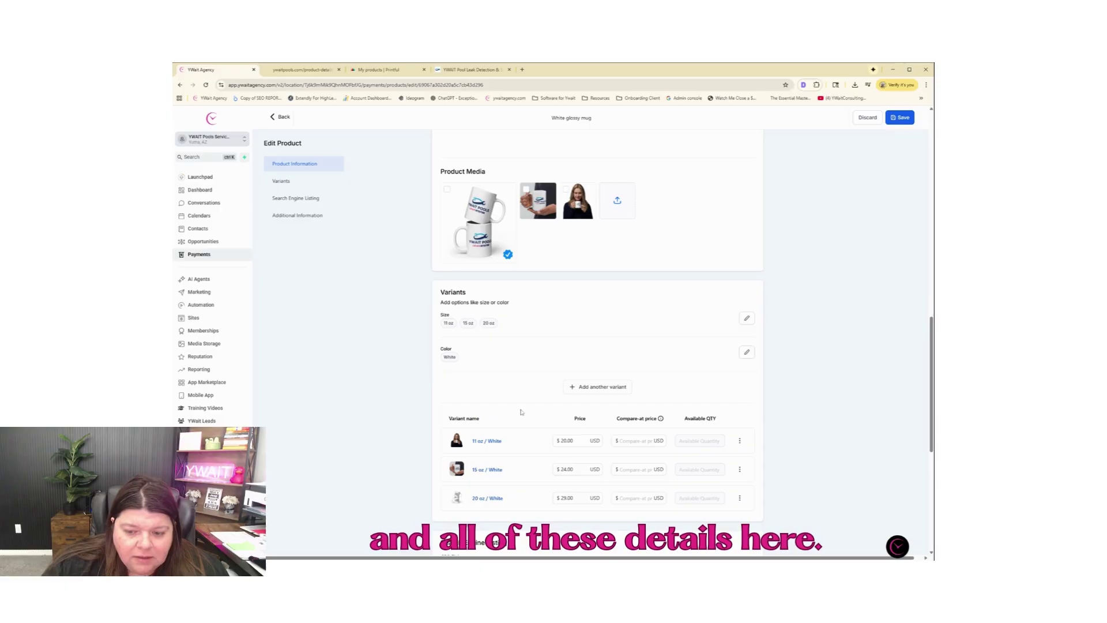
Open the 11 oz / White variant, look over its image, pricing and inventory, and return to the mug's product details
scroll(521, 412, down, 1)
click(486, 368)
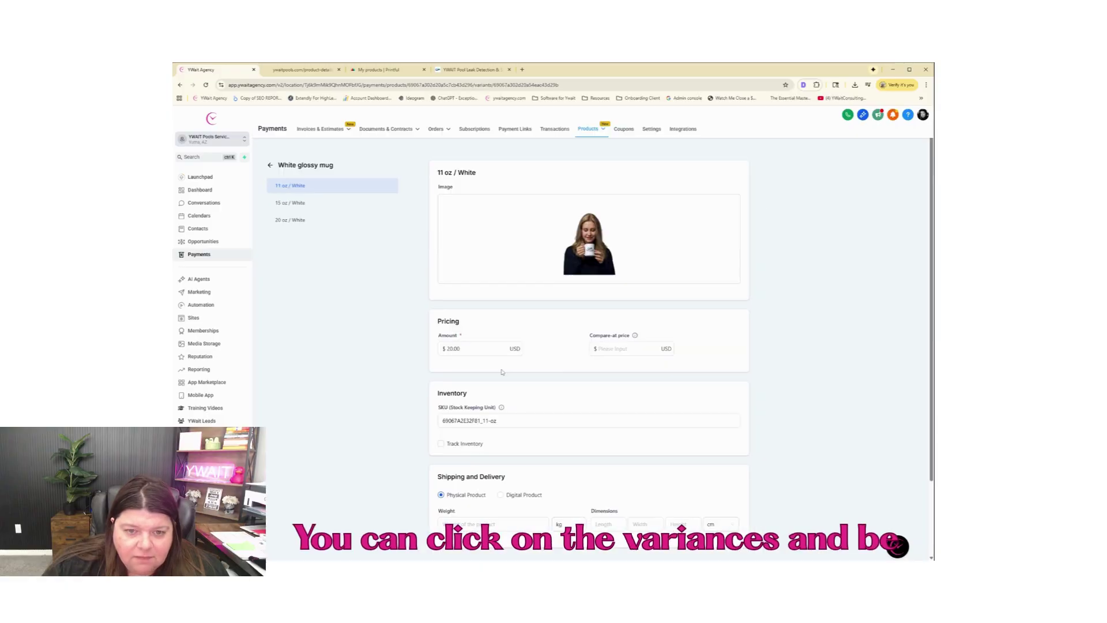
scroll(502, 372, down, 3)
scroll(588, 346, up, 3)
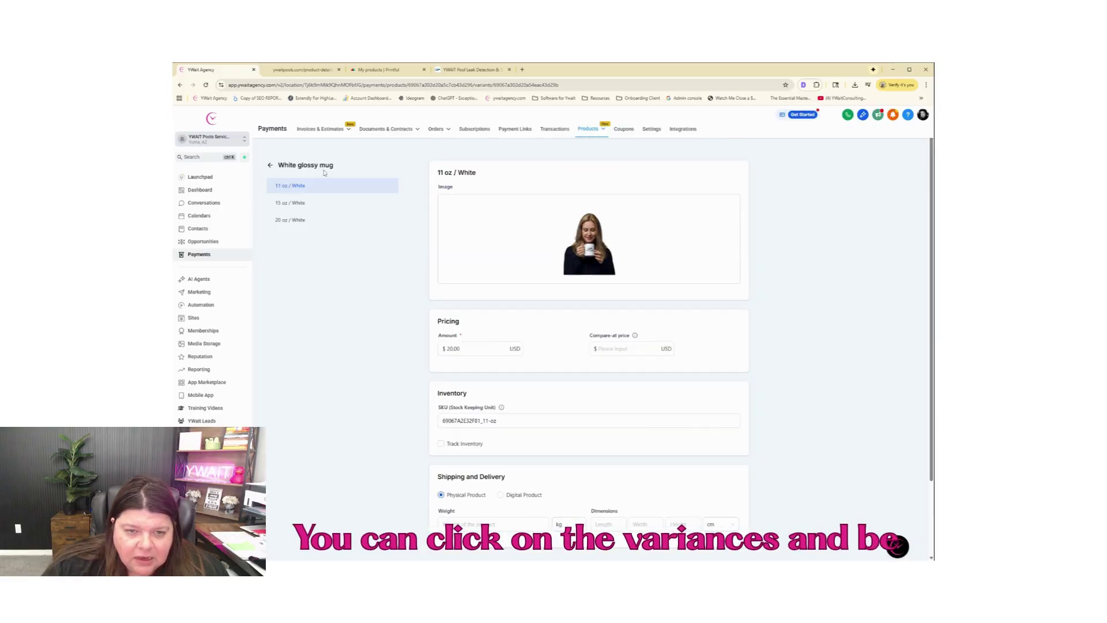
click(270, 165)
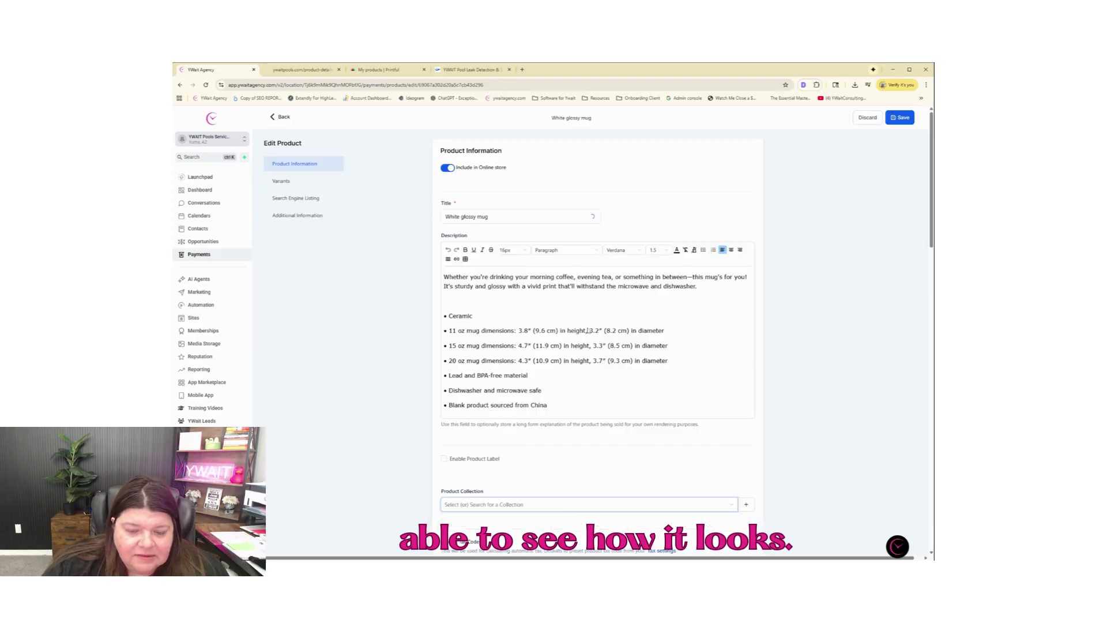
Look through the mug's collection and tax settings again and go back to the product list without editing
scroll(588, 331, down, 5)
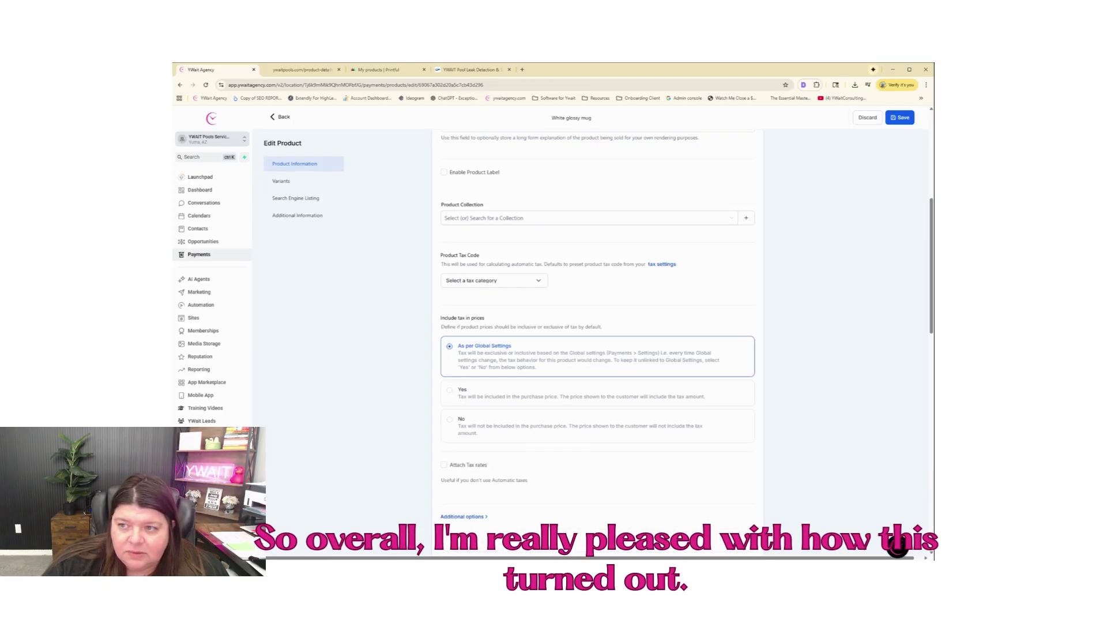
scroll(597, 323, down, 3)
click(278, 119)
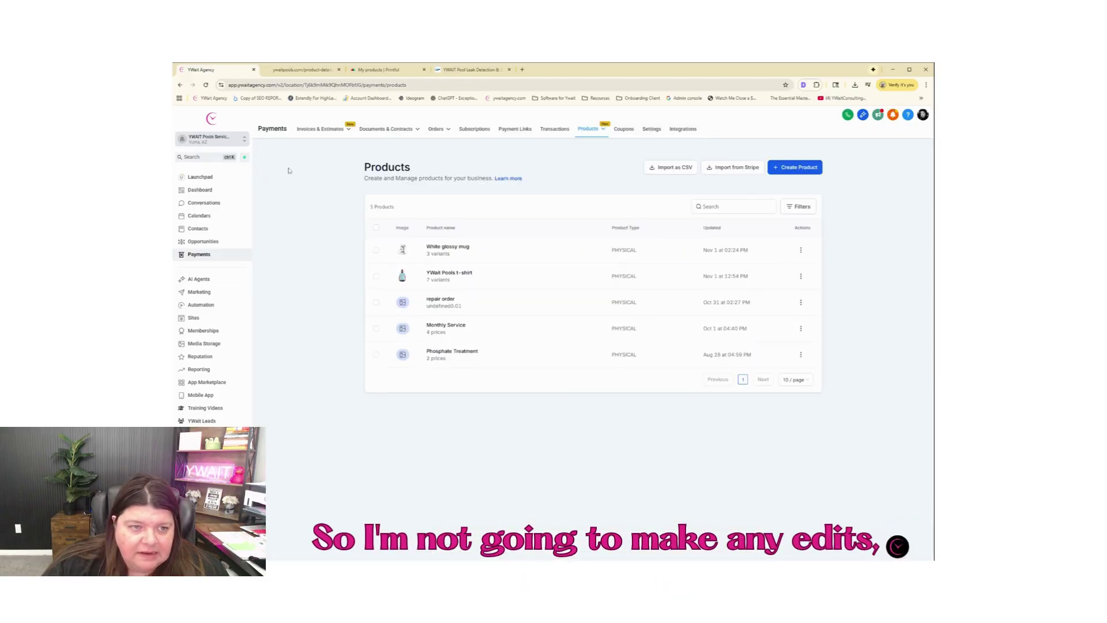
Switch to the live store, go to its home product list from the footer links and dismiss the coupon offer
click(294, 69)
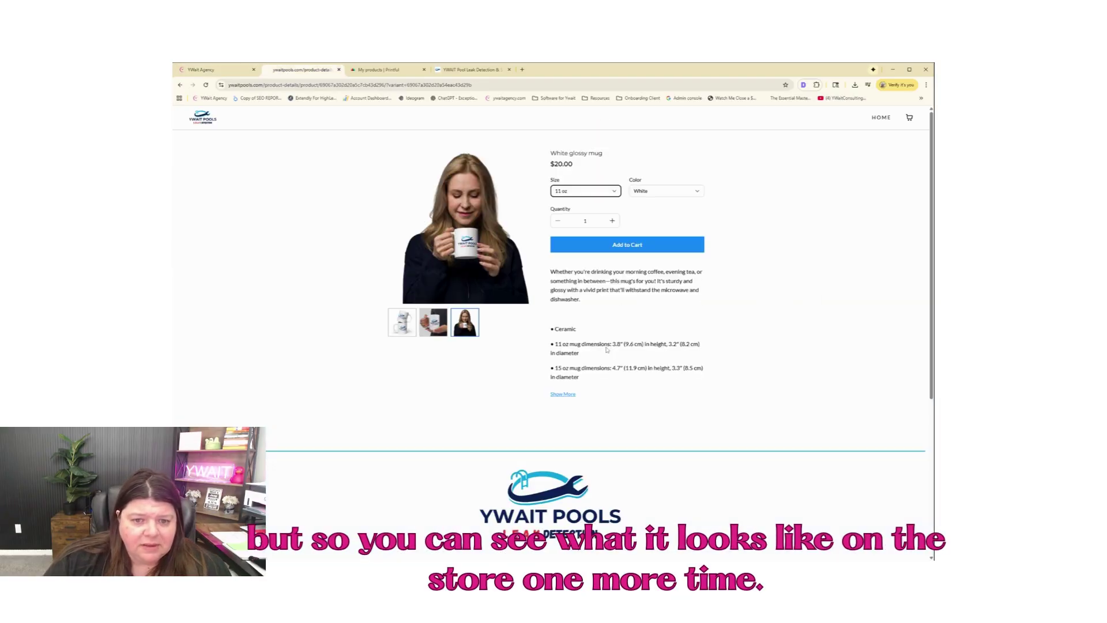
scroll(461, 351, down, 3)
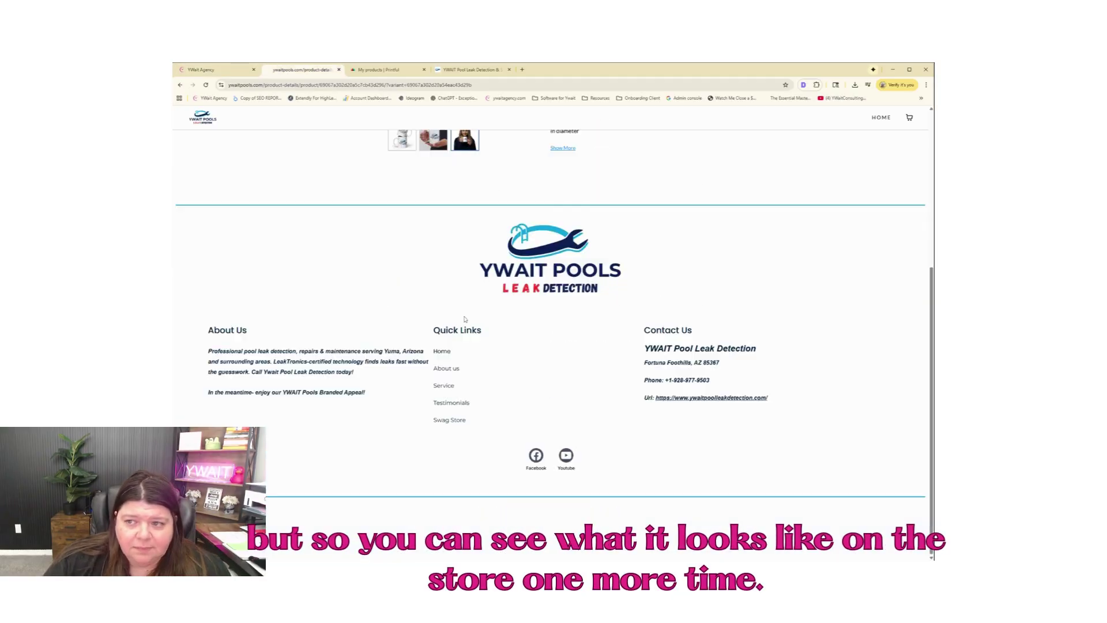
click(461, 352)
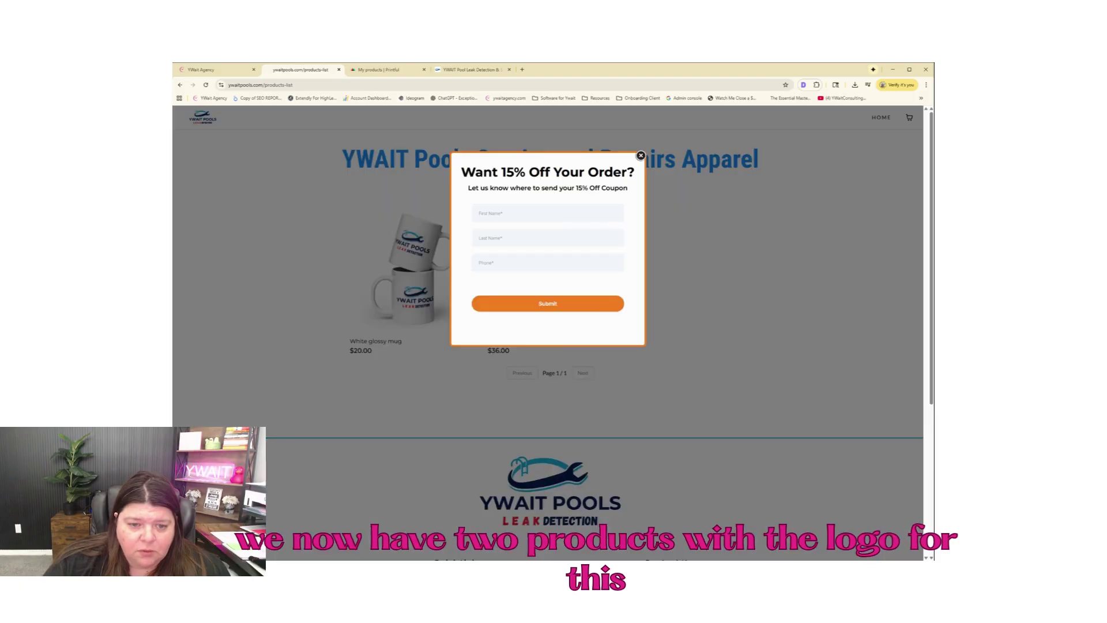
click(644, 156)
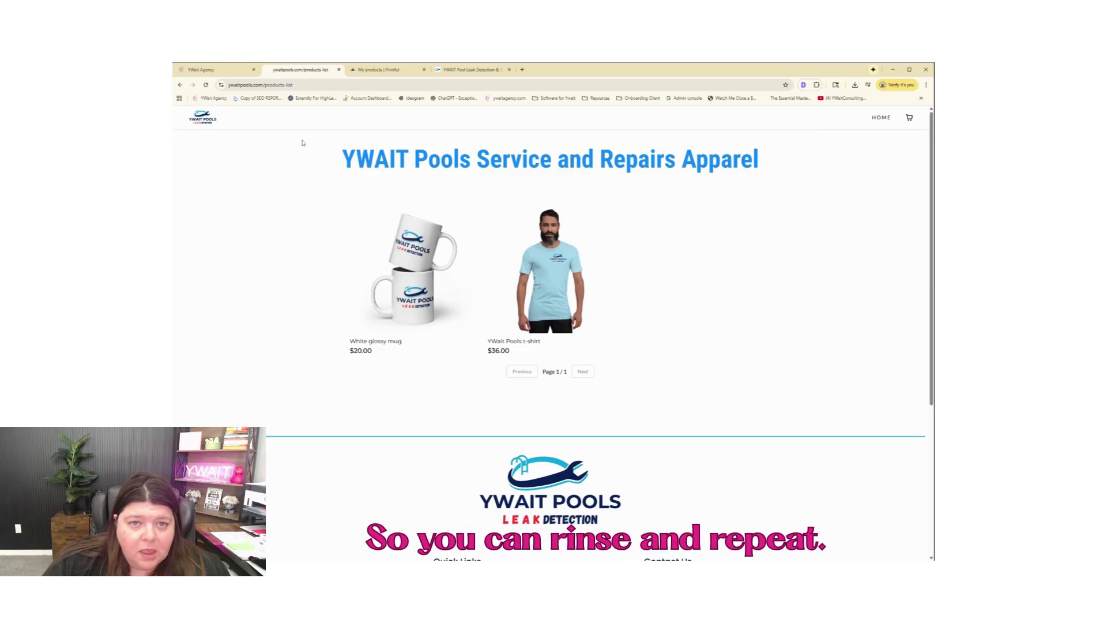
Switch to Printful and show All products in the product catalog
key(ctrl+Tab)
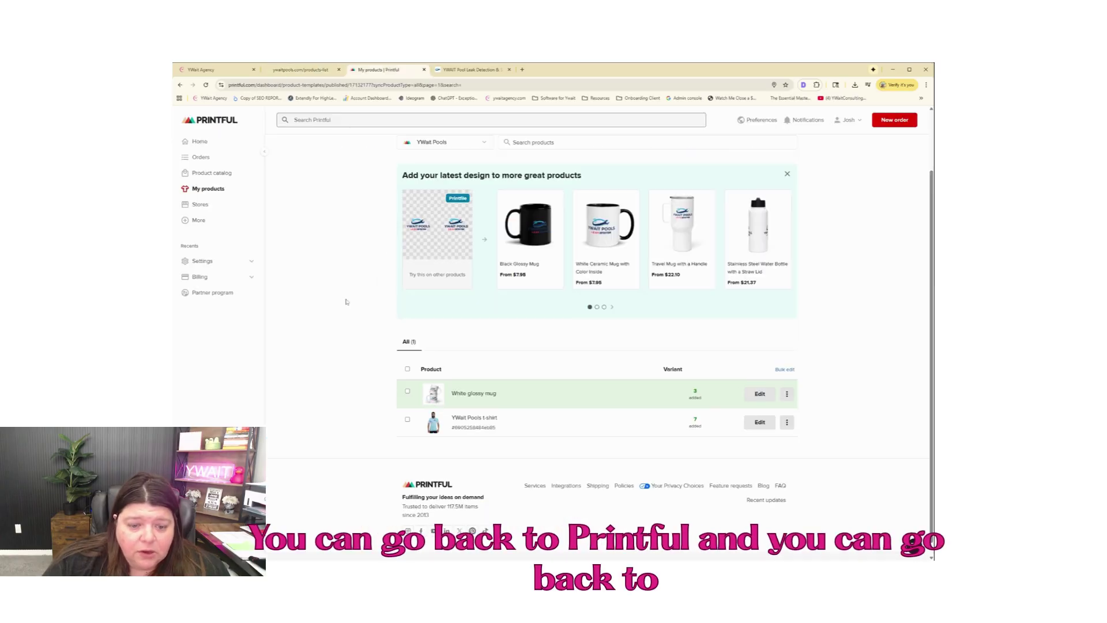
click(217, 189)
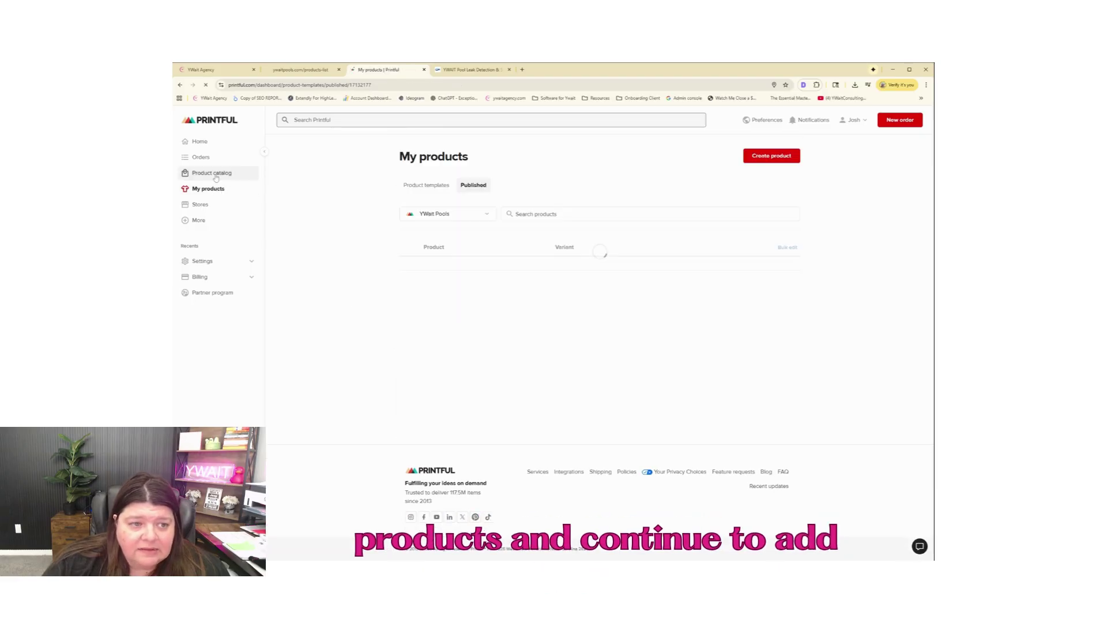
click(215, 173)
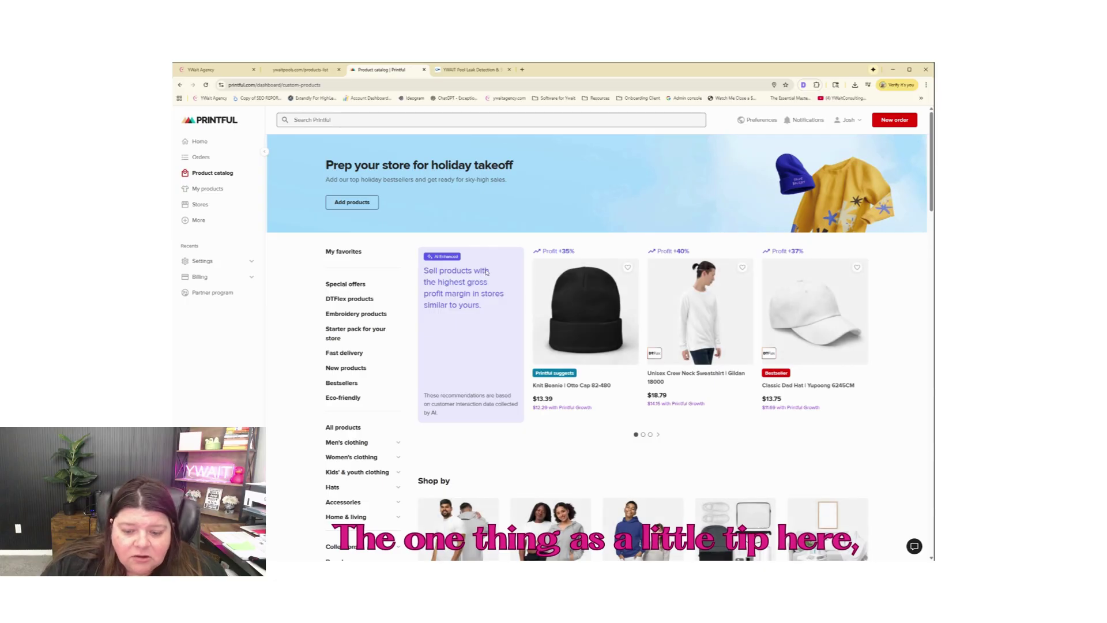
scroll(486, 271, down, 2)
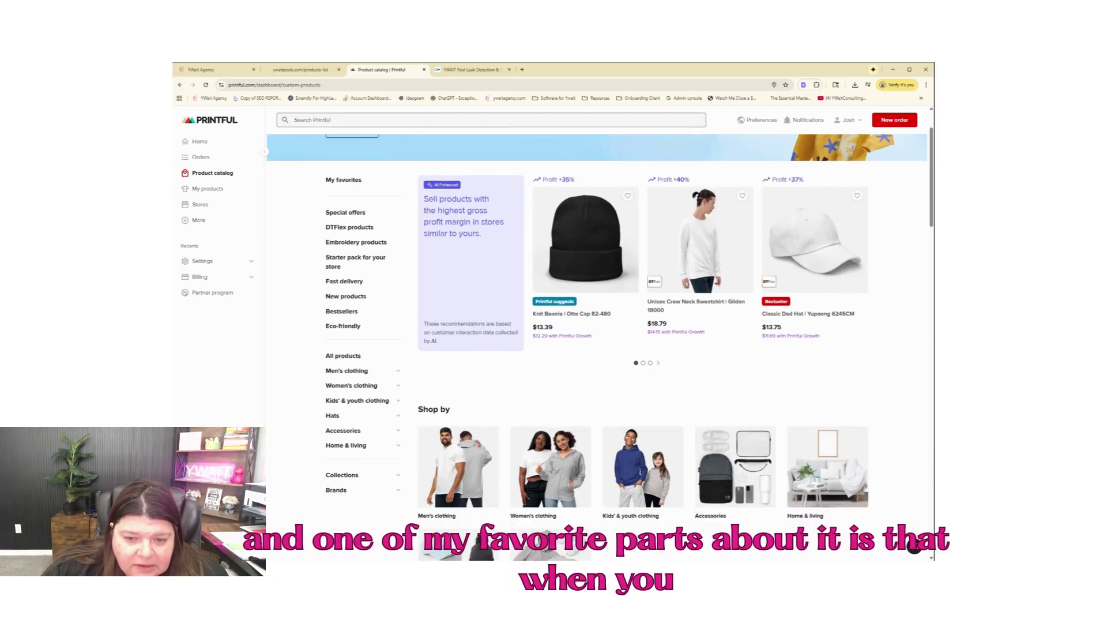
click(372, 355)
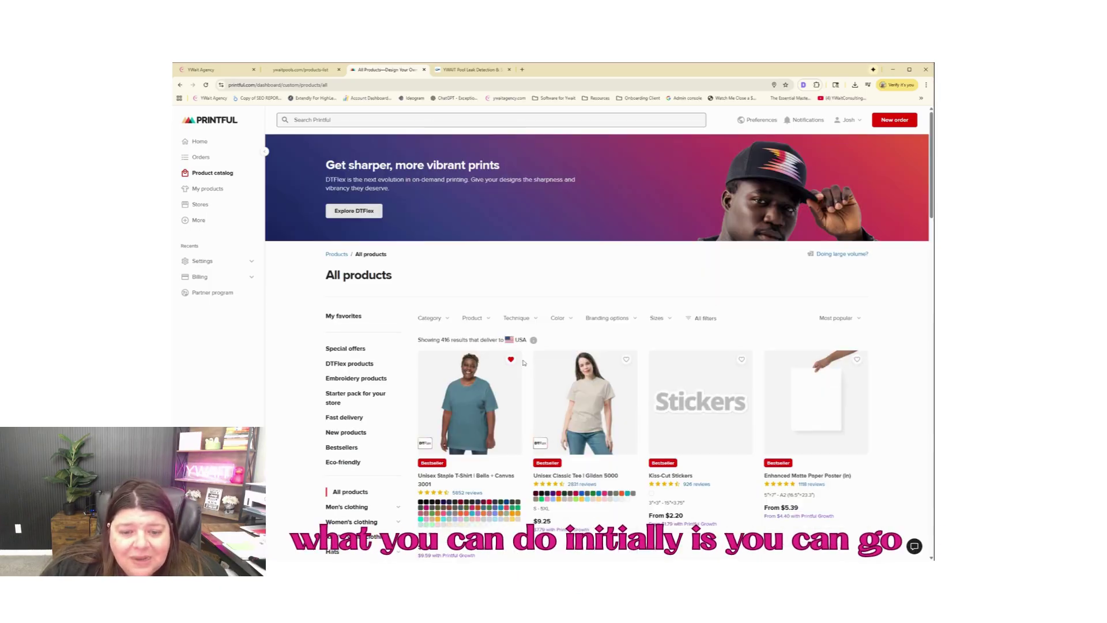
Add the Kiss-Cut Stickers to the favorites
scroll(524, 362, down, 2)
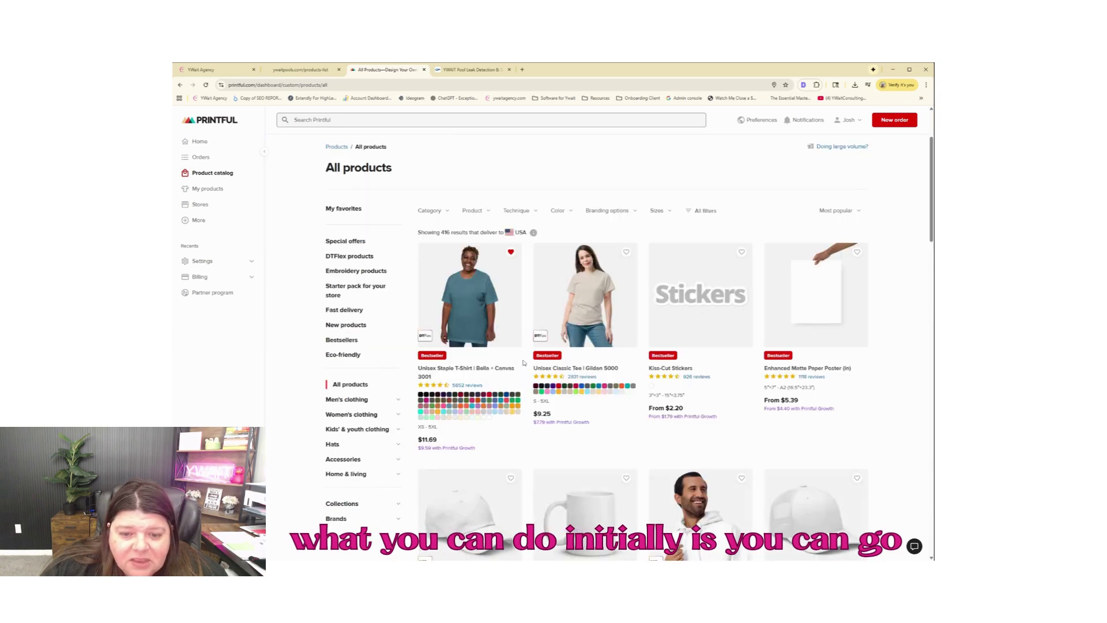
click(510, 254)
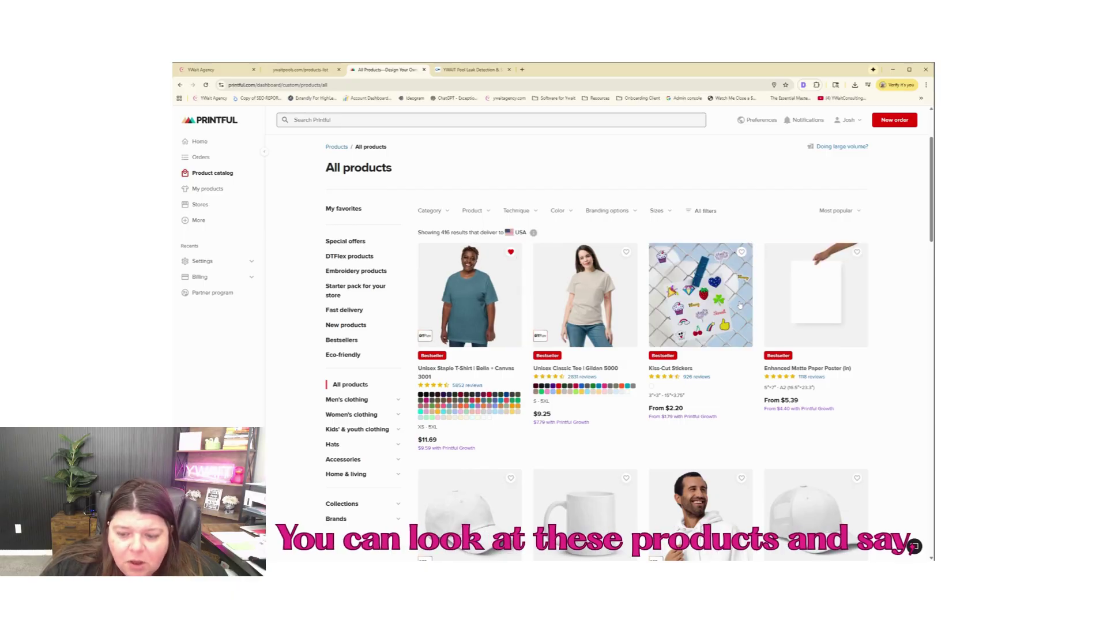
click(742, 252)
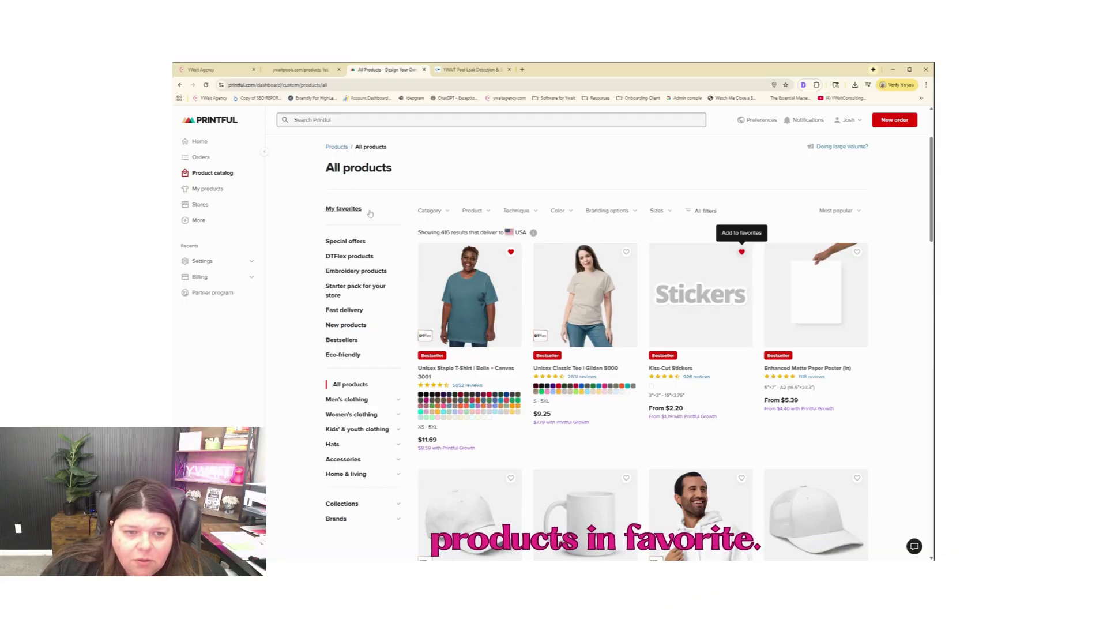
Browse further through the catalog and add the All-Over Print Flag to the favorites
scroll(720, 420, down, 3)
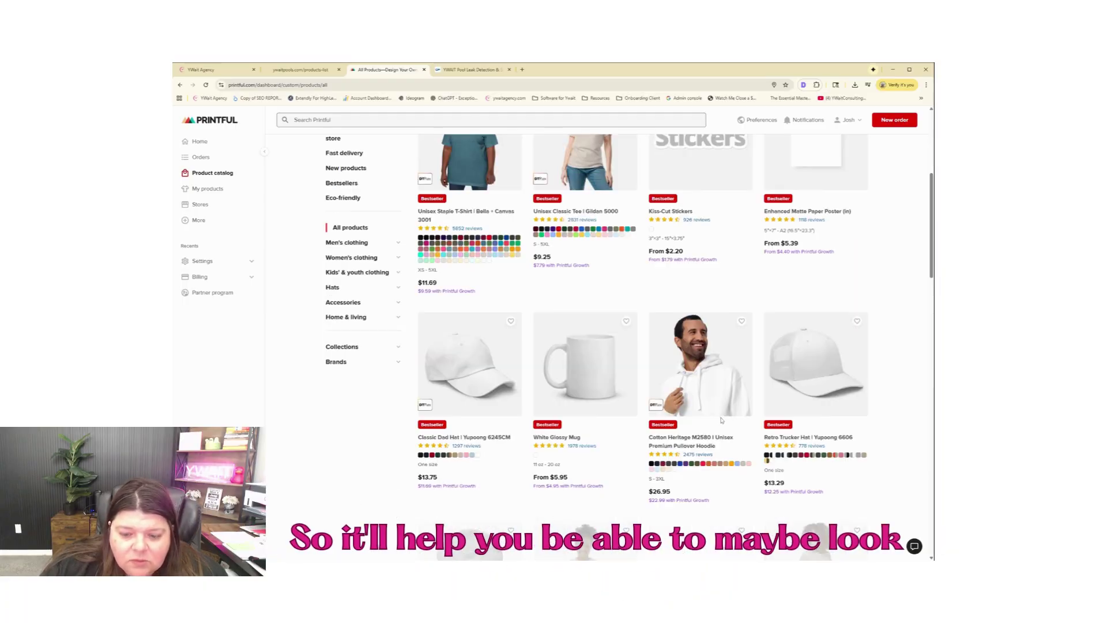
scroll(720, 420, down, 2)
scroll(720, 420, down, 2)
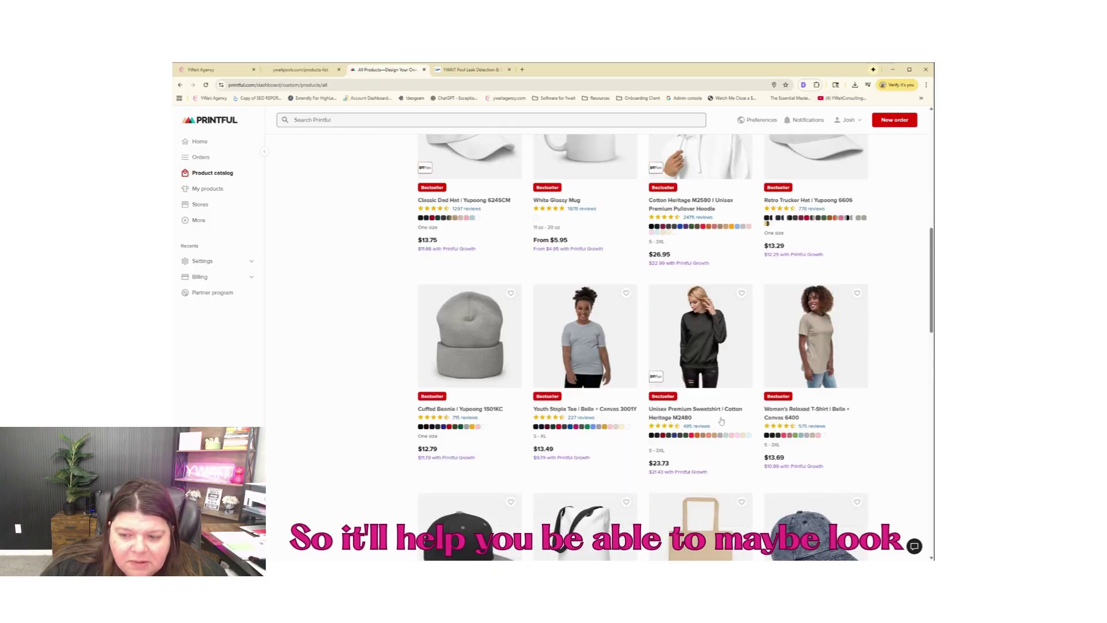
scroll(721, 421, down, 3)
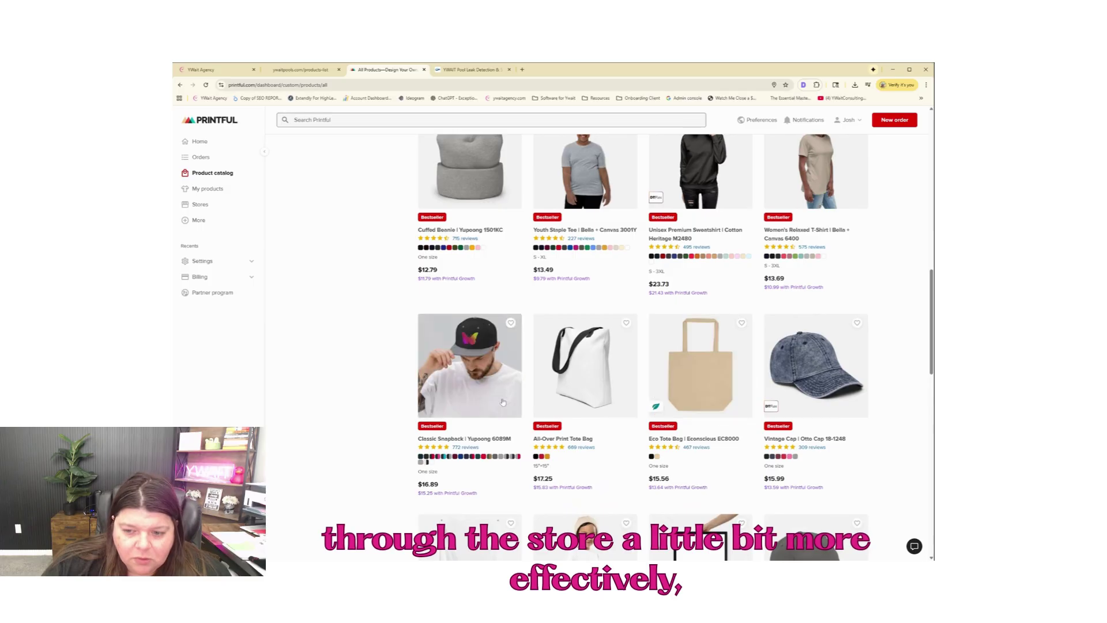
scroll(396, 395, down, 2)
scroll(396, 395, down, 1)
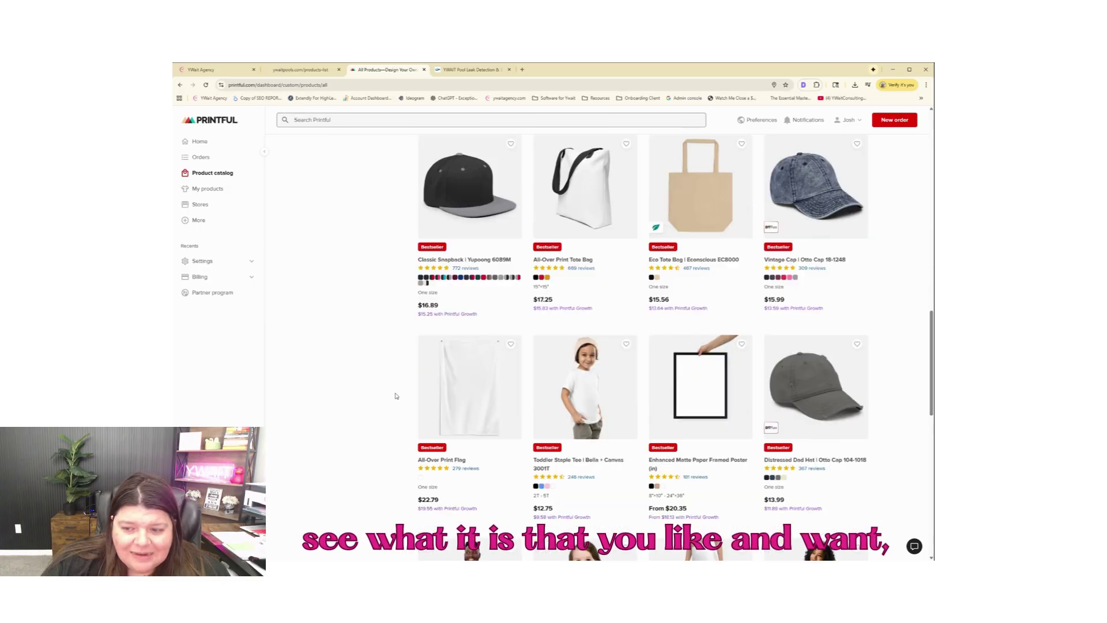
click(511, 343)
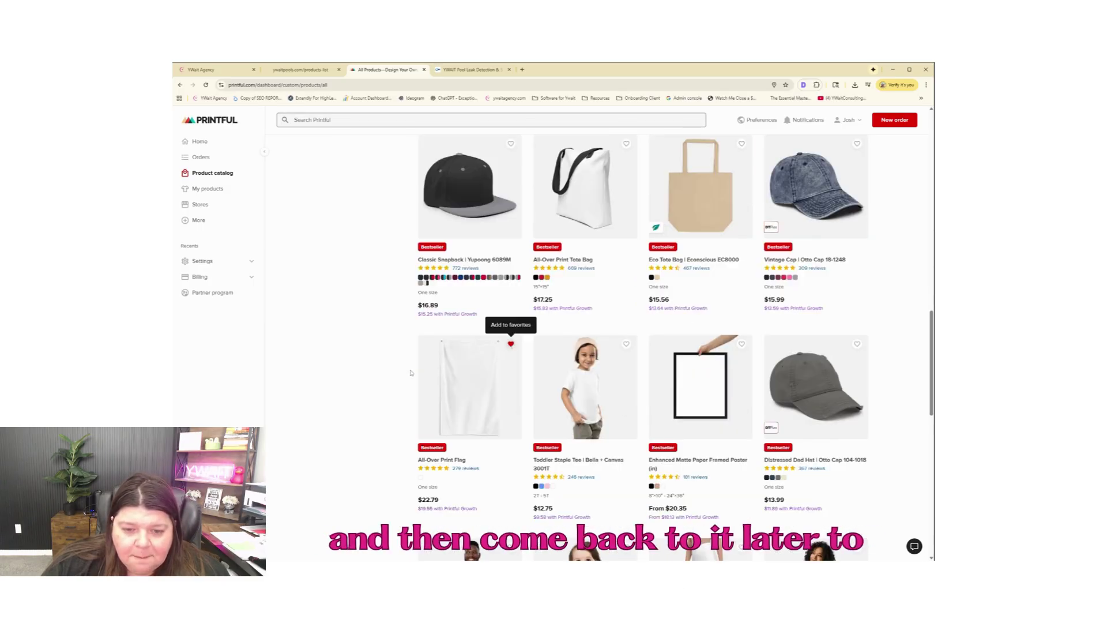
Browse the remaining products and recently viewed items on the catalog's first page, and go to page 2
scroll(398, 375, down, 3)
scroll(394, 375, down, 2)
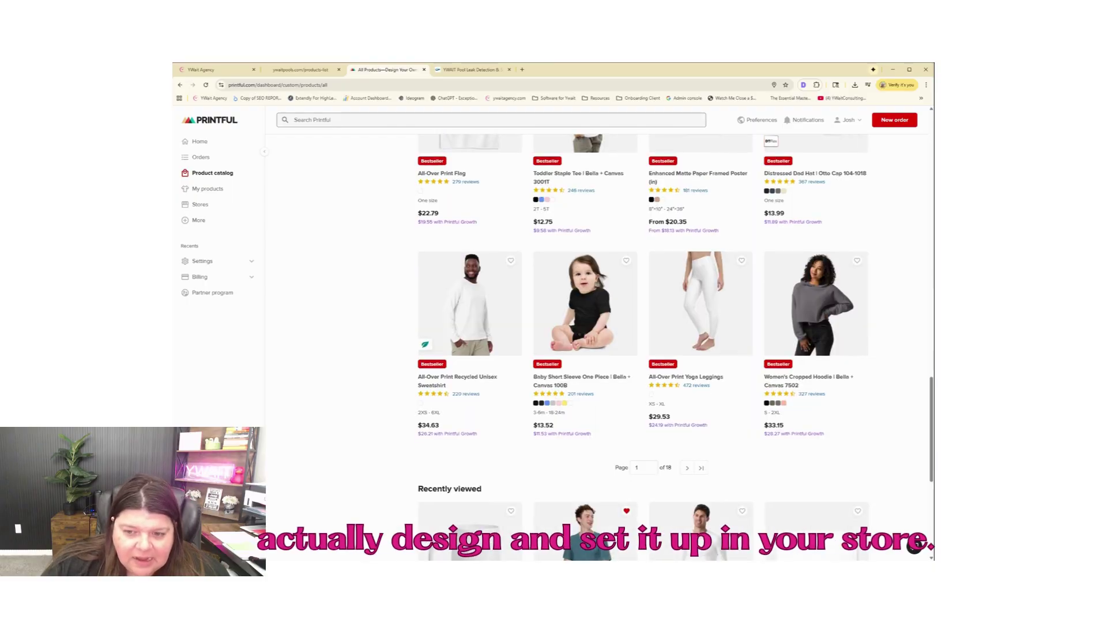
scroll(394, 376, down, 4)
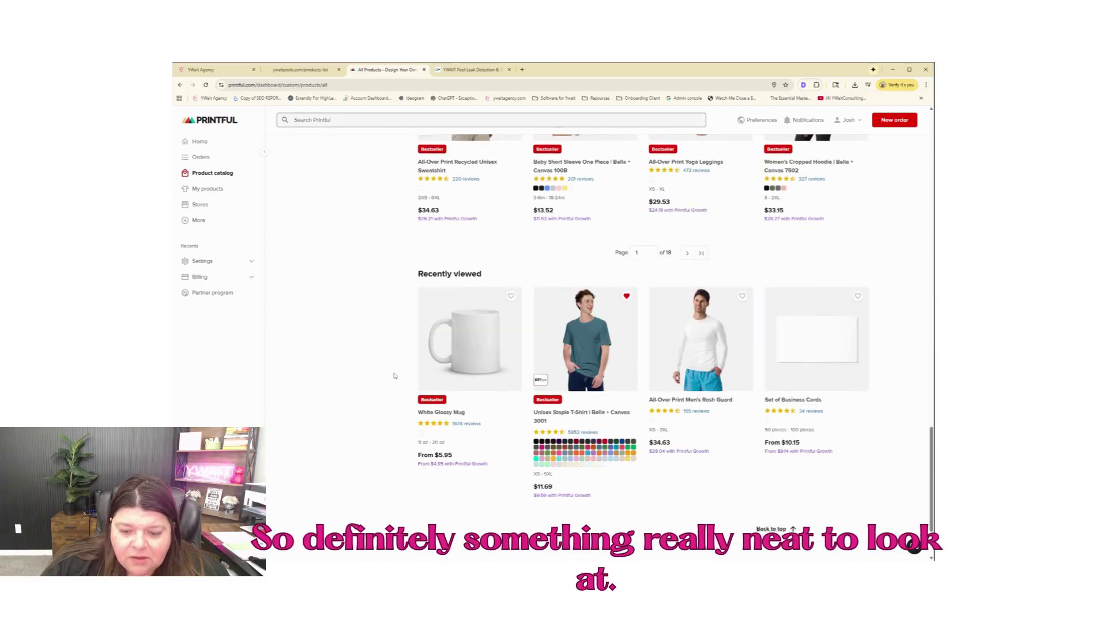
scroll(394, 376, down, 1)
scroll(395, 375, down, 1)
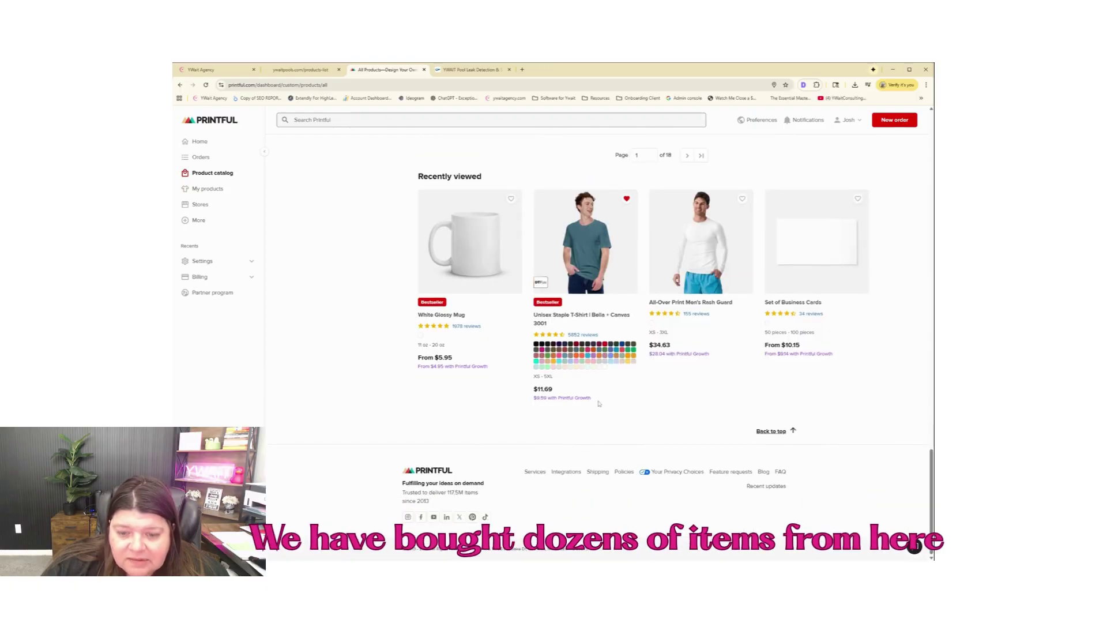
scroll(598, 404, up, 1)
scroll(742, 399, up, 2)
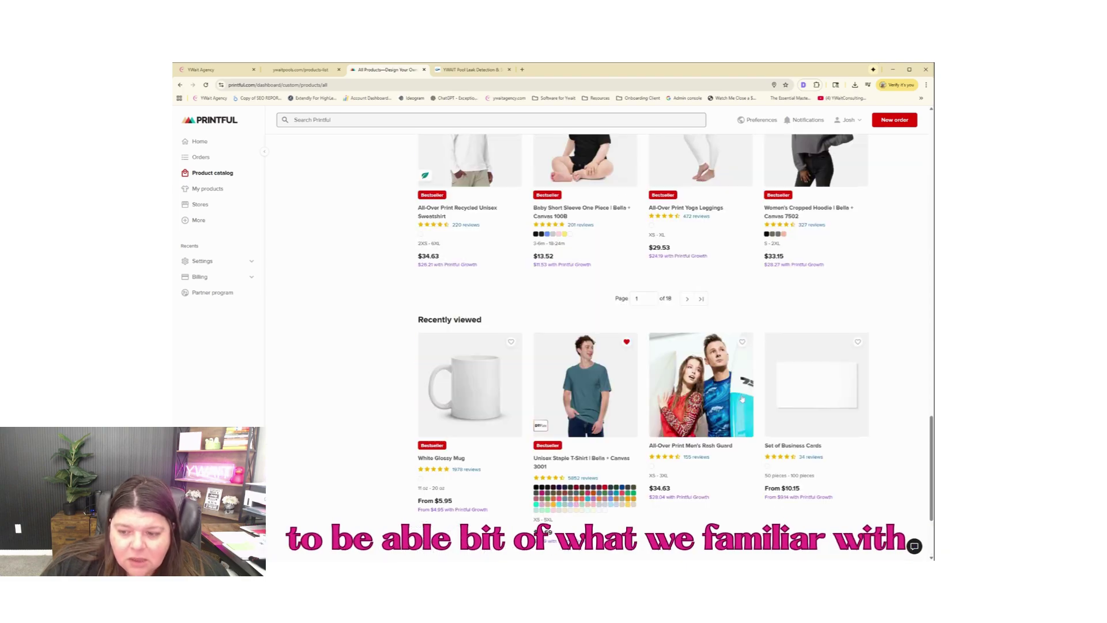
click(687, 299)
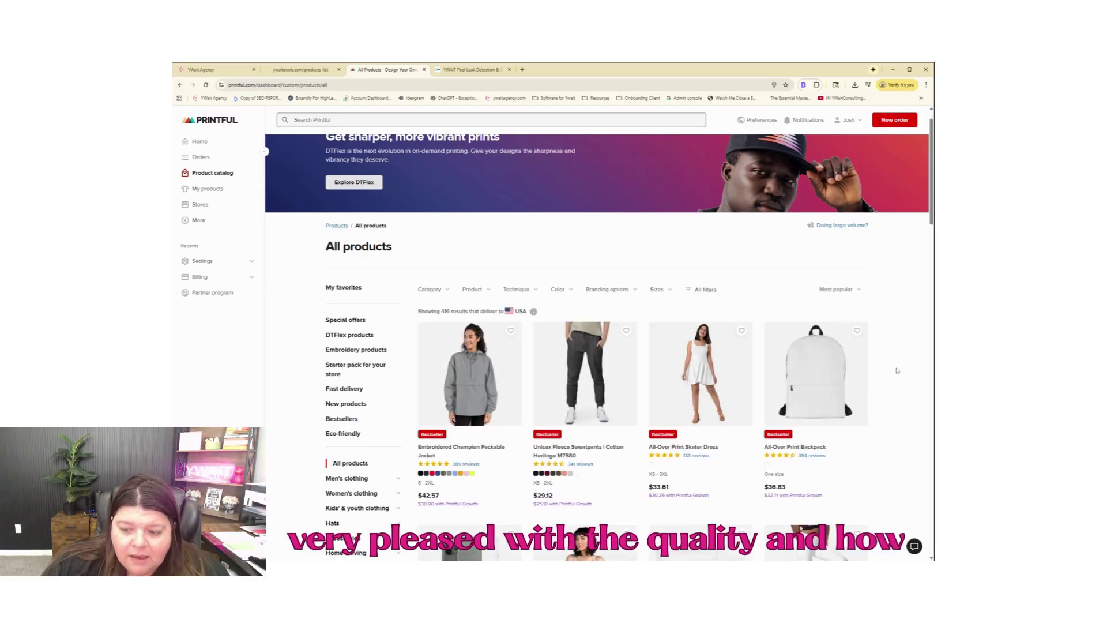
Look through the products on page 2 of the catalog and continue to page 3
scroll(897, 371, down, 2)
scroll(896, 371, down, 2)
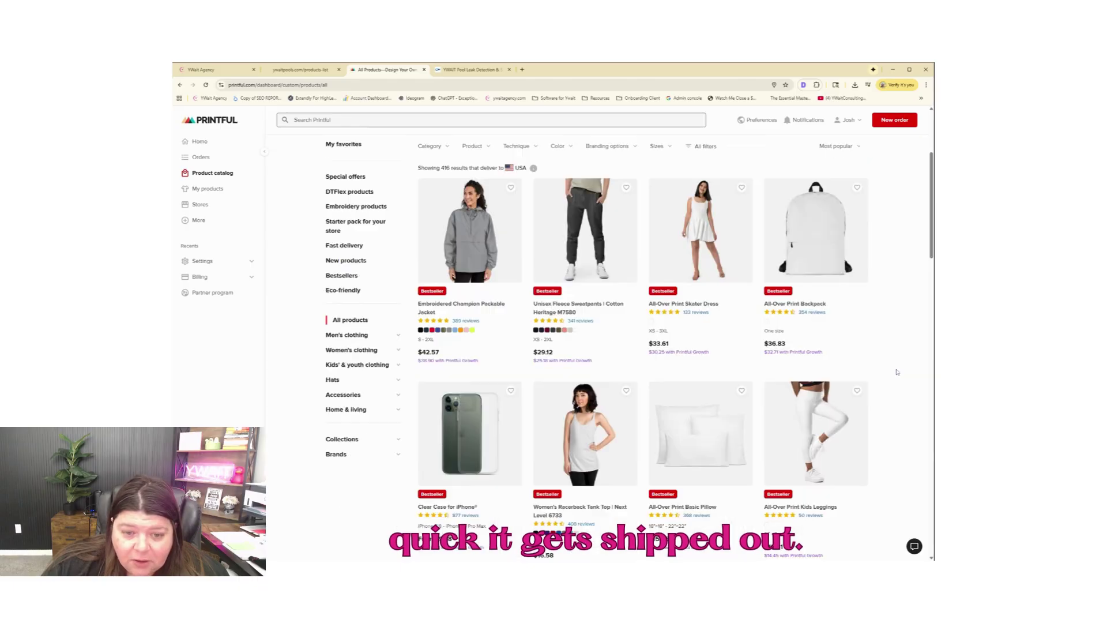
scroll(896, 372, down, 2)
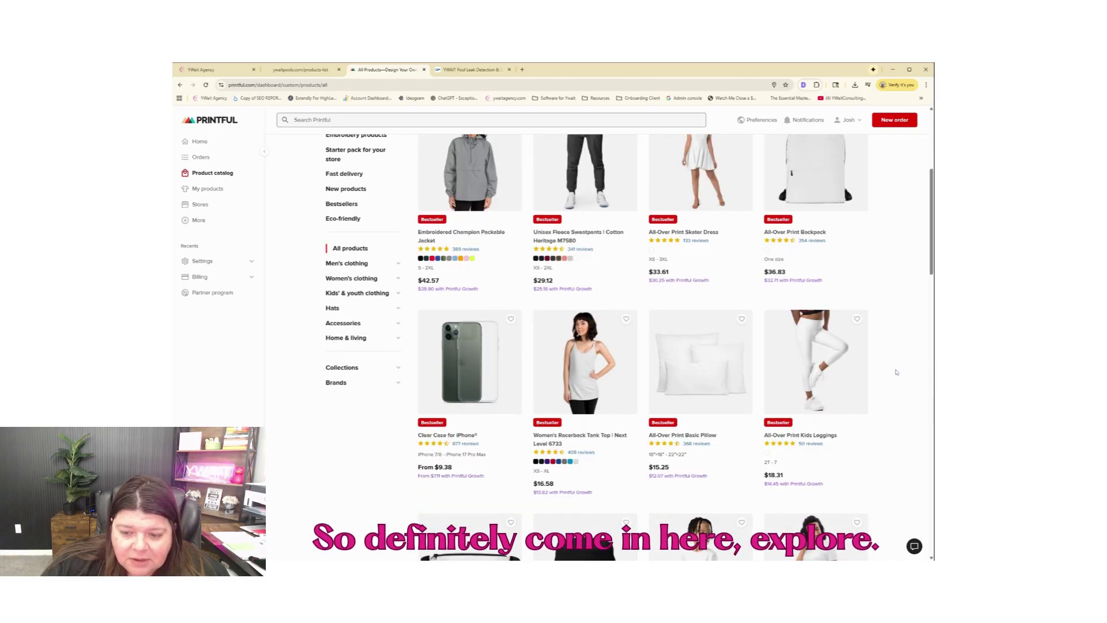
scroll(896, 372, down, 2)
scroll(896, 372, down, 2)
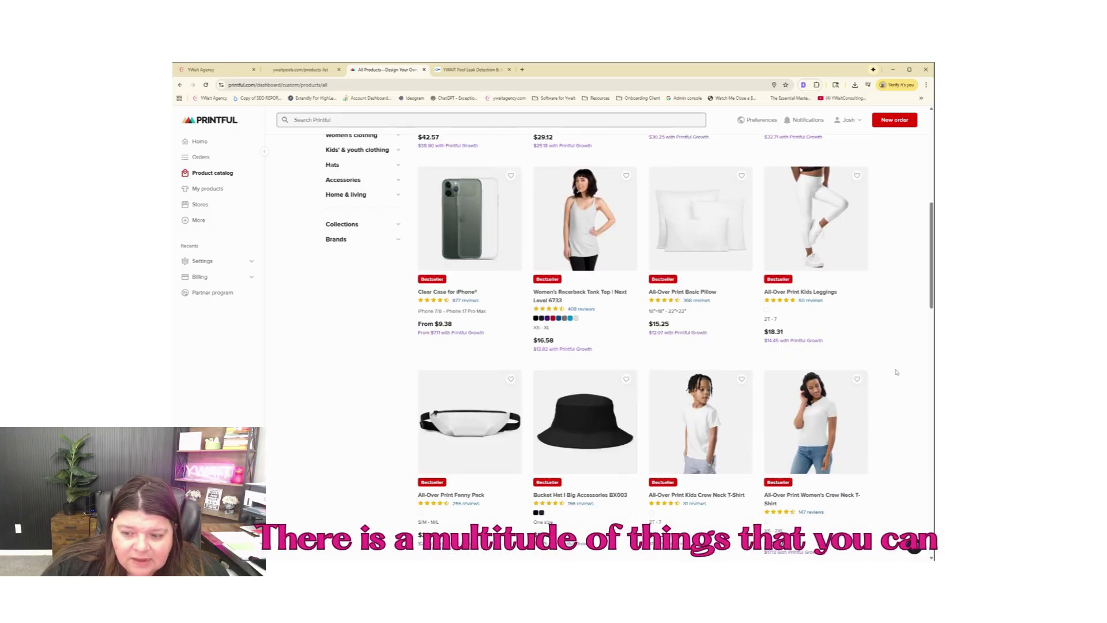
scroll(897, 372, down, 2)
scroll(896, 372, down, 2)
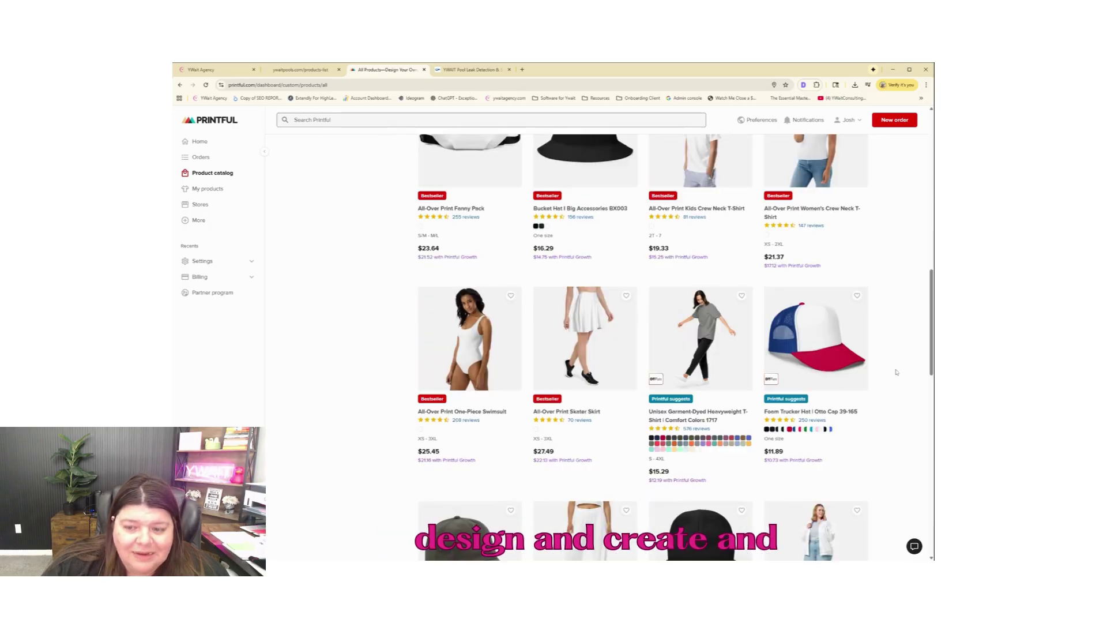
scroll(897, 372, down, 2)
scroll(897, 372, down, 1)
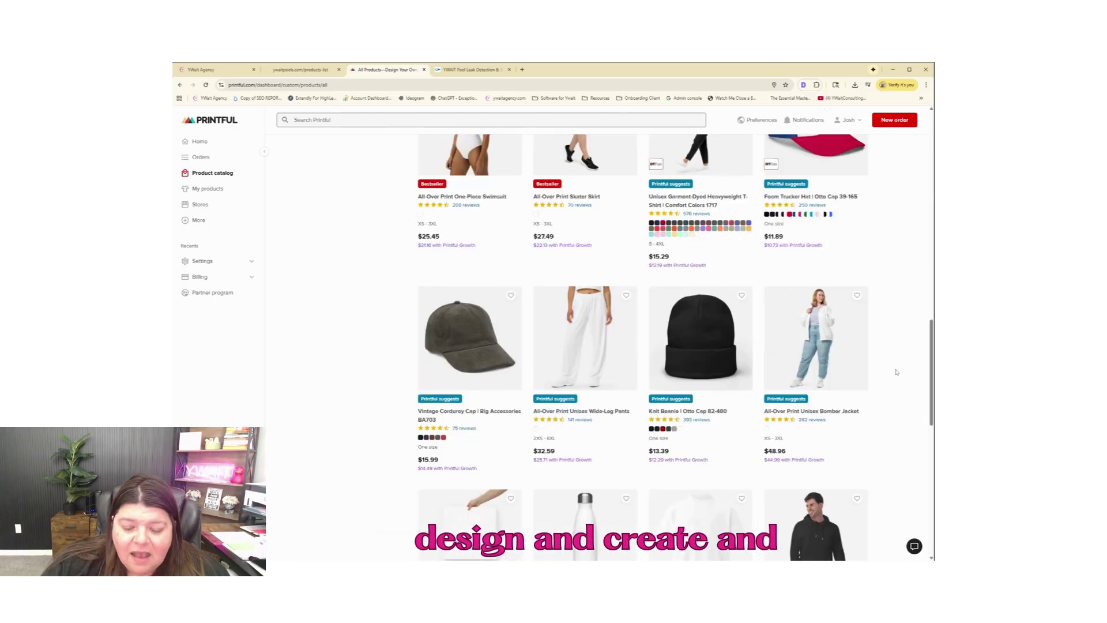
scroll(896, 372, down, 2)
scroll(897, 372, down, 2)
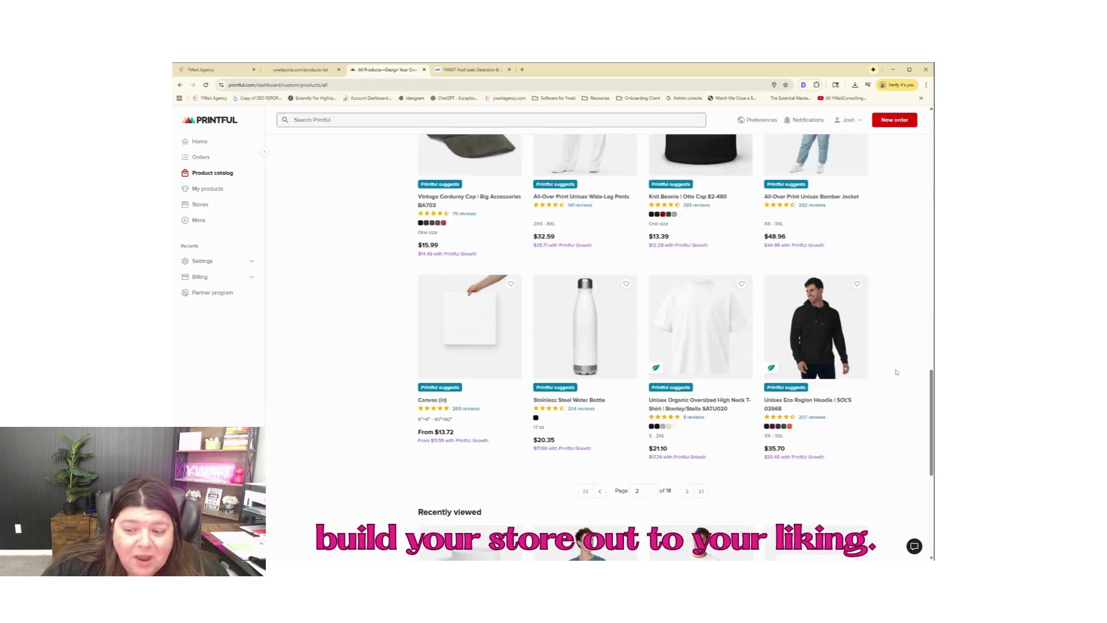
scroll(896, 372, down, 1)
scroll(896, 372, down, 2)
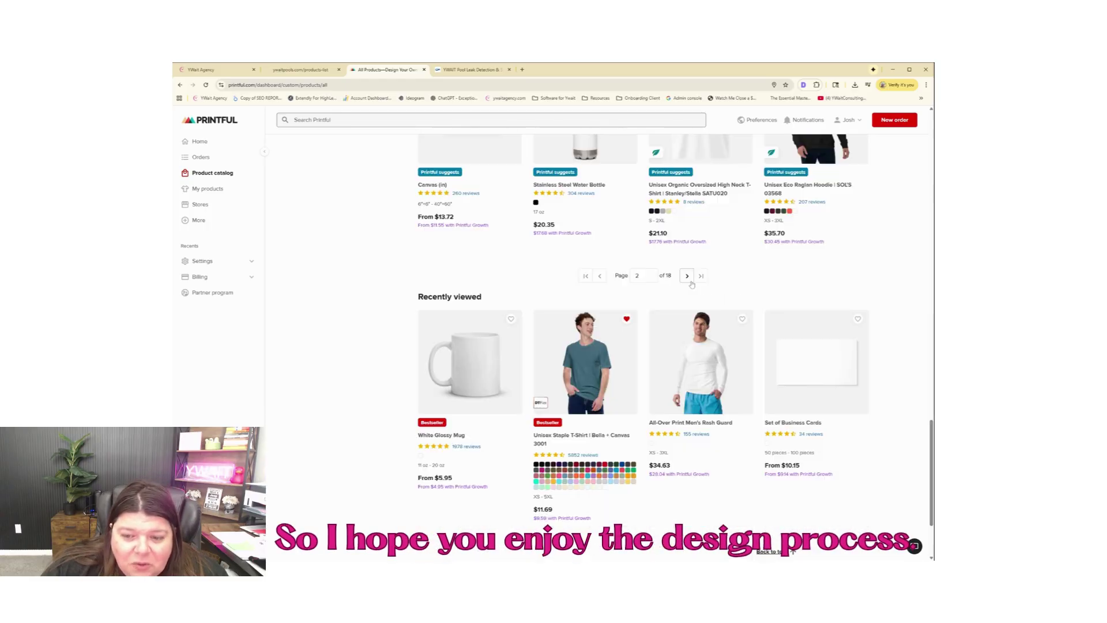
click(687, 277)
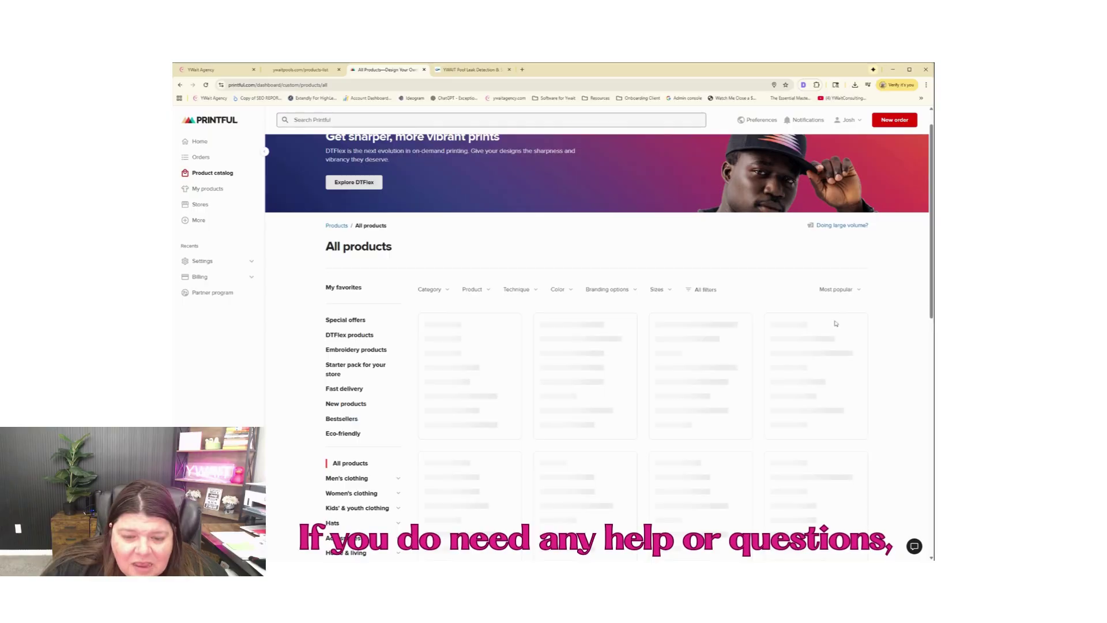
Switch to YWait Agency, view the support widget's knowledge base and chat assistant, and close the widget
click(220, 73)
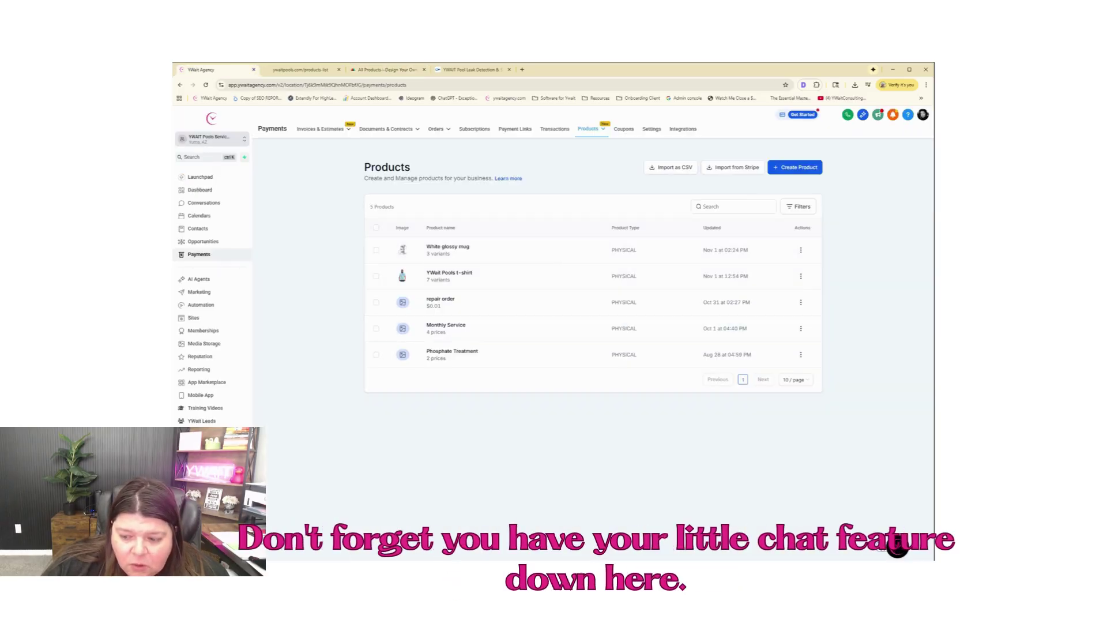
click(899, 539)
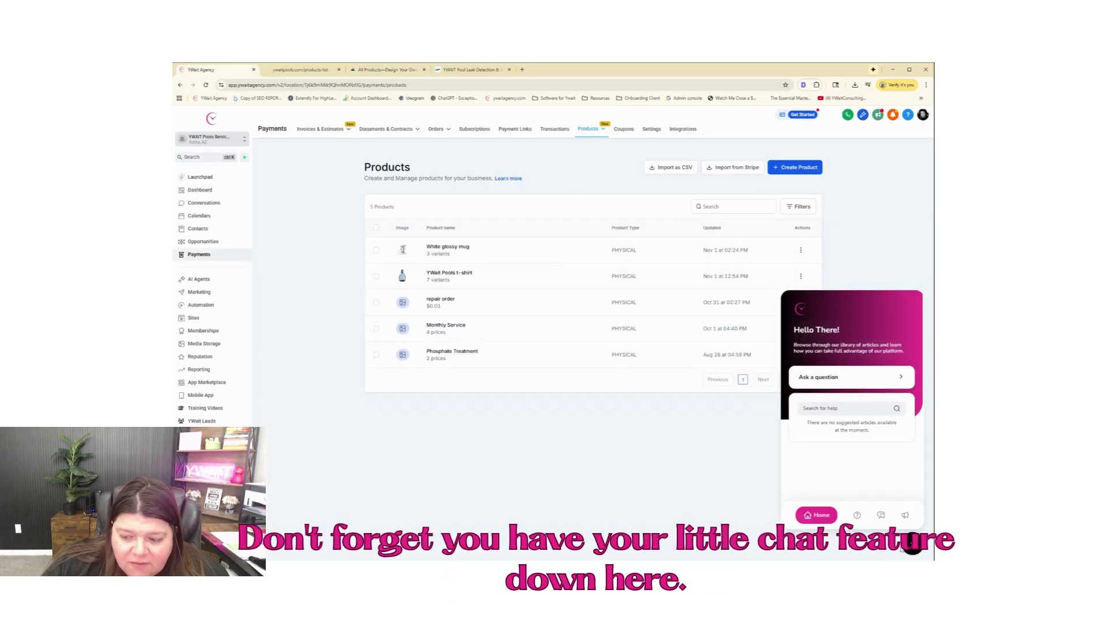
click(859, 516)
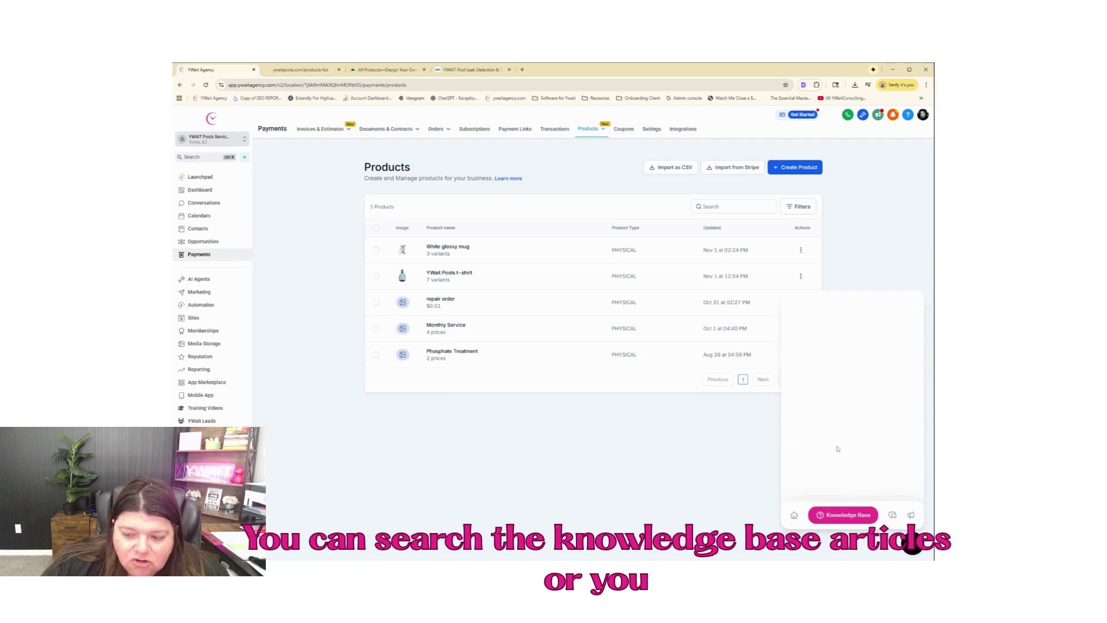
click(892, 517)
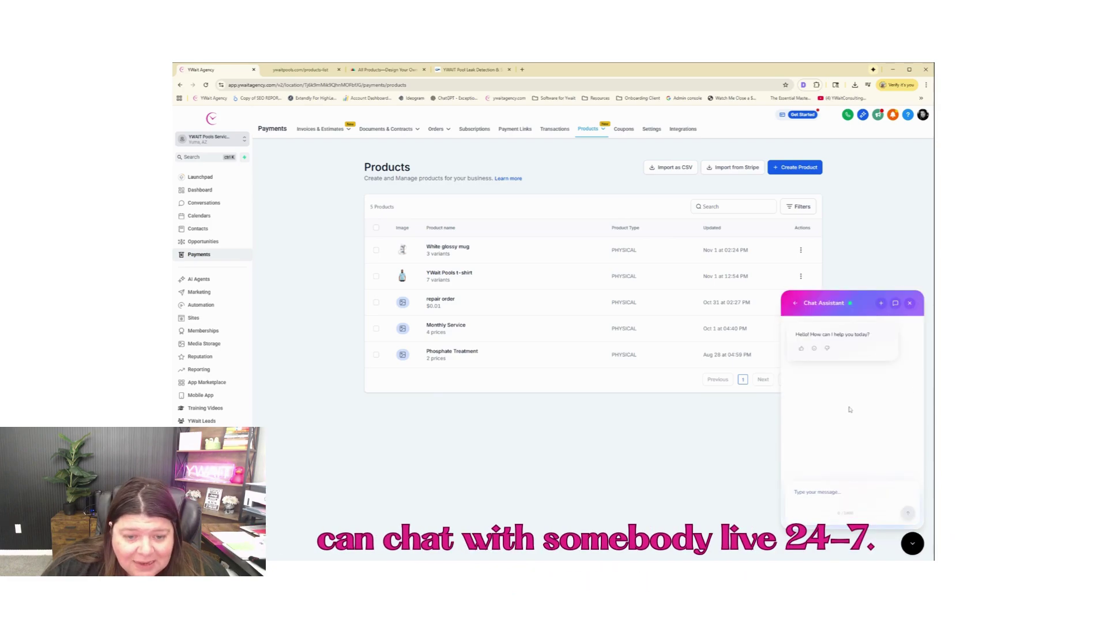
click(908, 304)
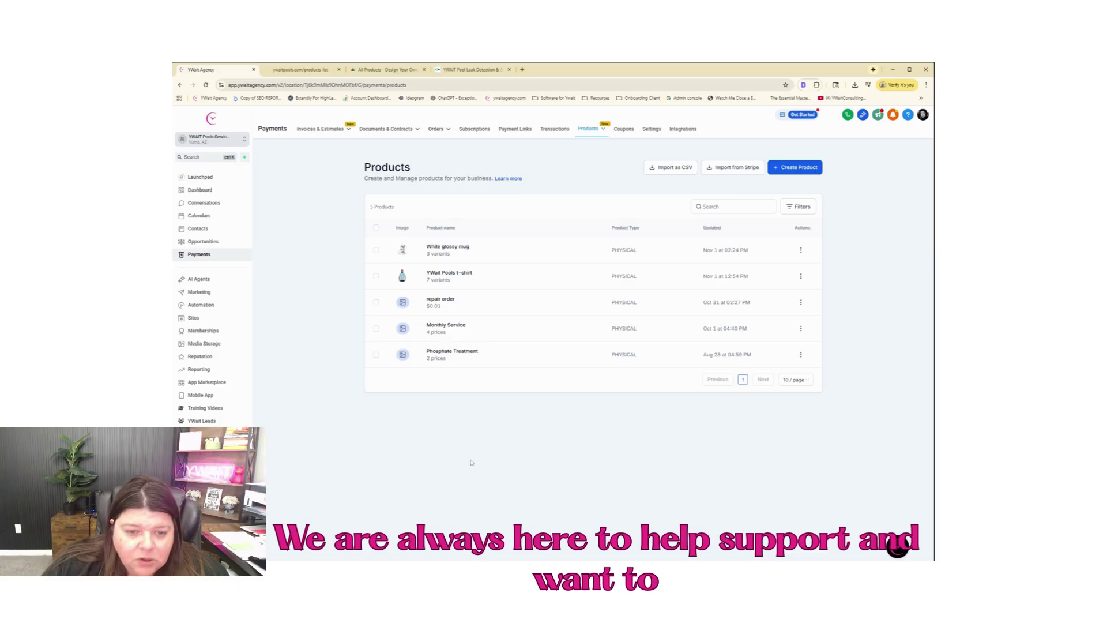